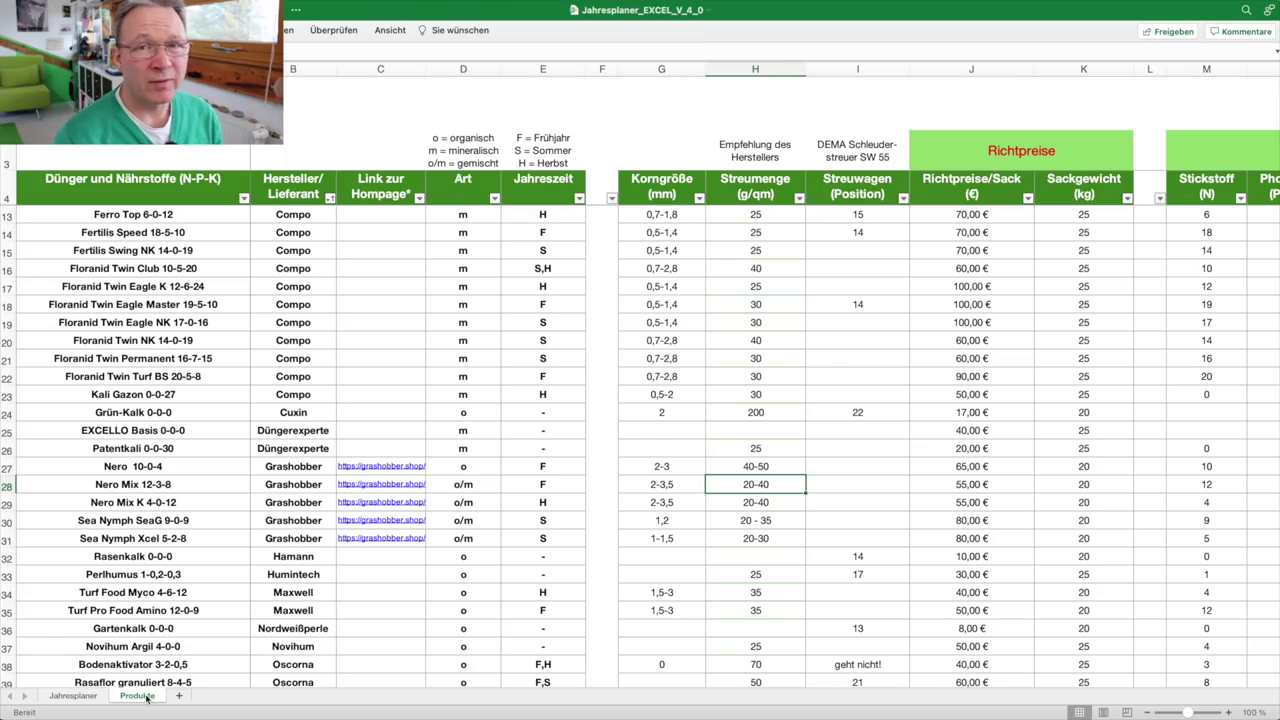
- Open the Jahresplaner sheet and review its input cells for the lawn area and the pH value
left_click(74, 697)
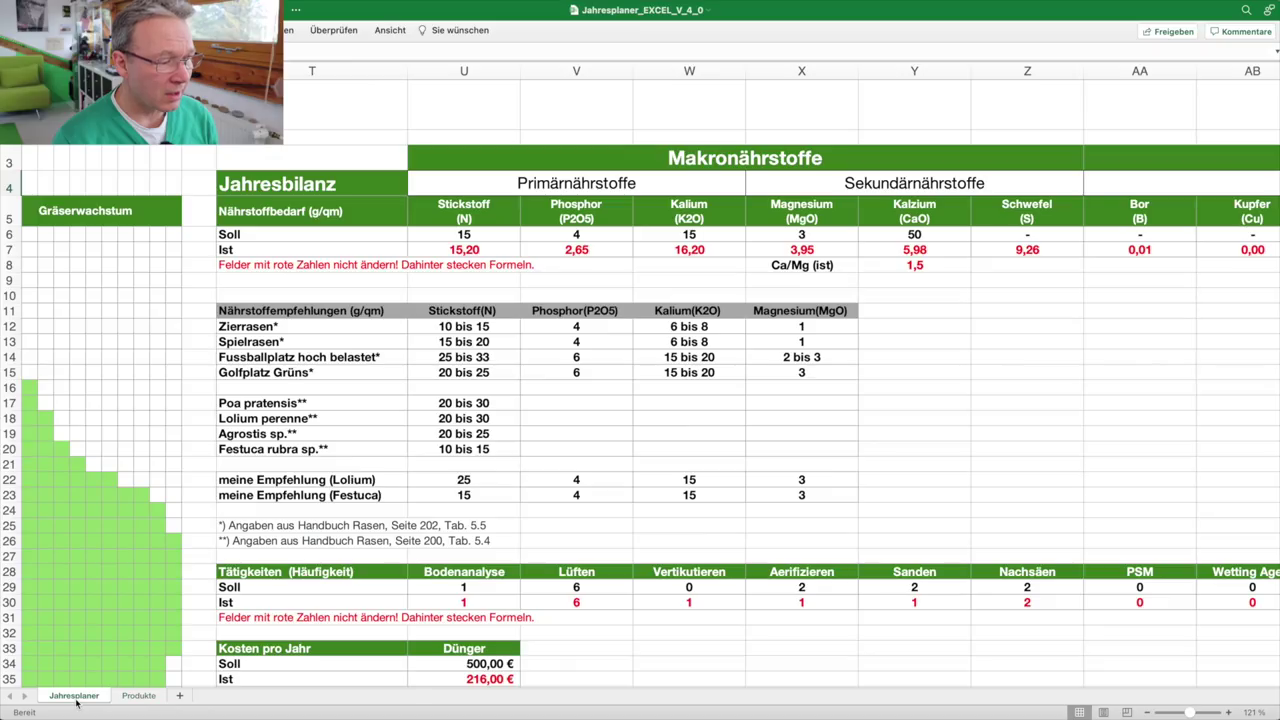
left_click_drag(325, 686, 154, 686)
left_click(155, 496)
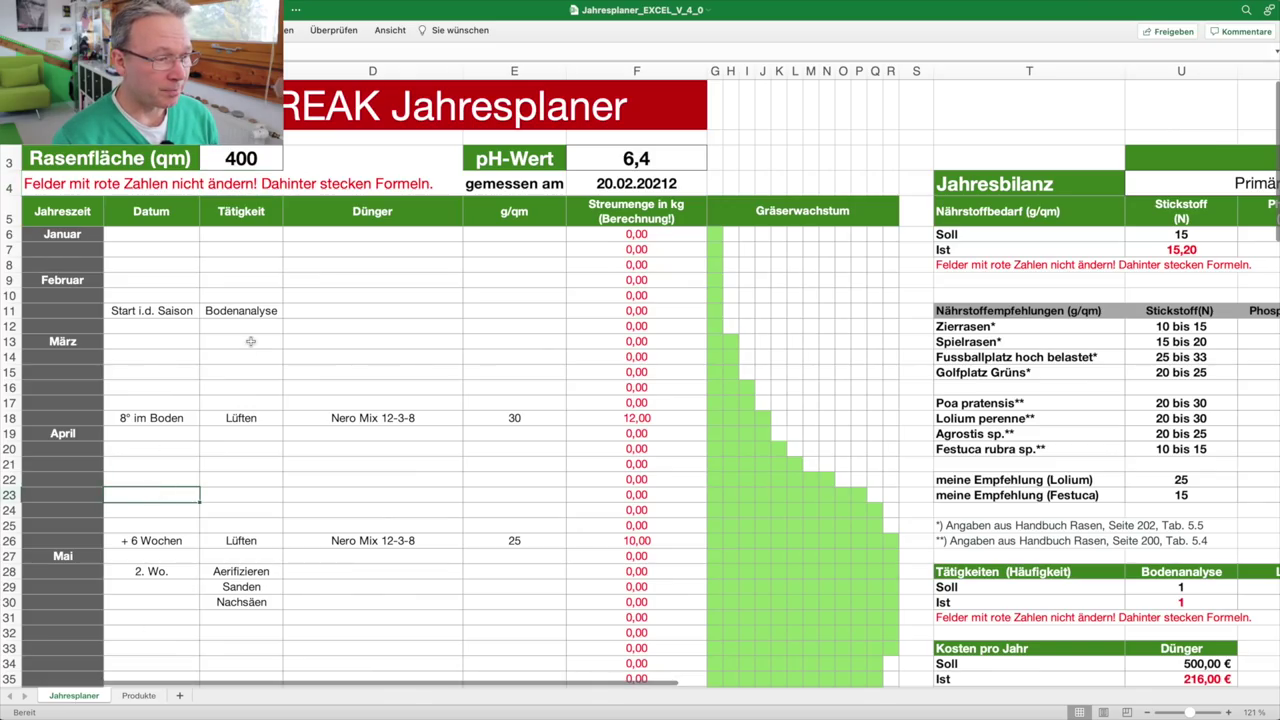
left_click(257, 158)
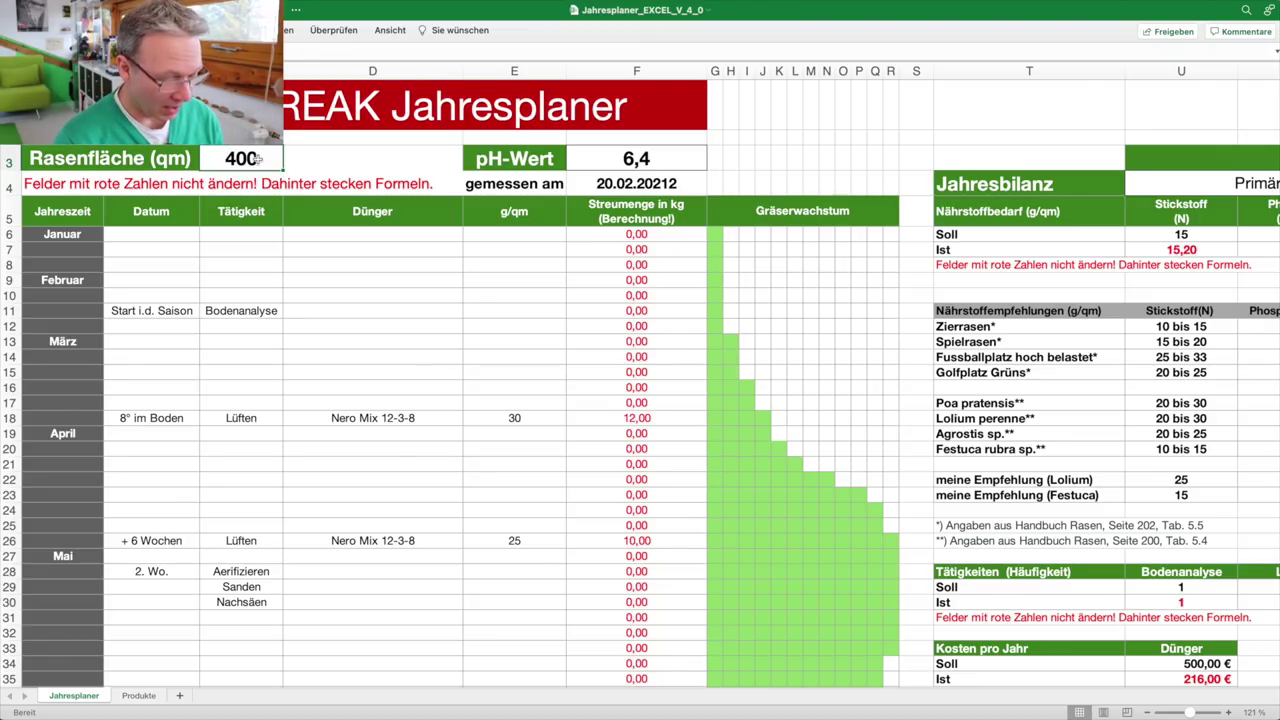
left_click(636, 160)
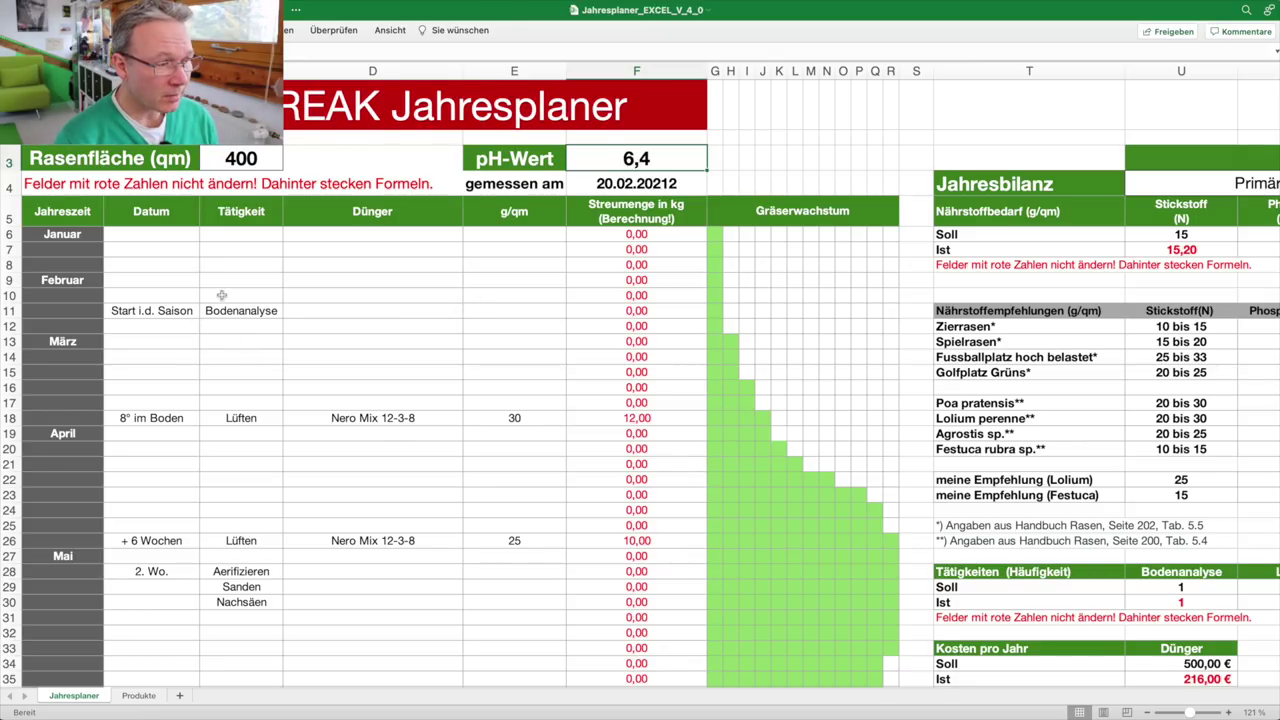
- Look through the annual plan's dates, activities and fertilizers from January to the end of the year
scroll(221, 295, "down", 12)
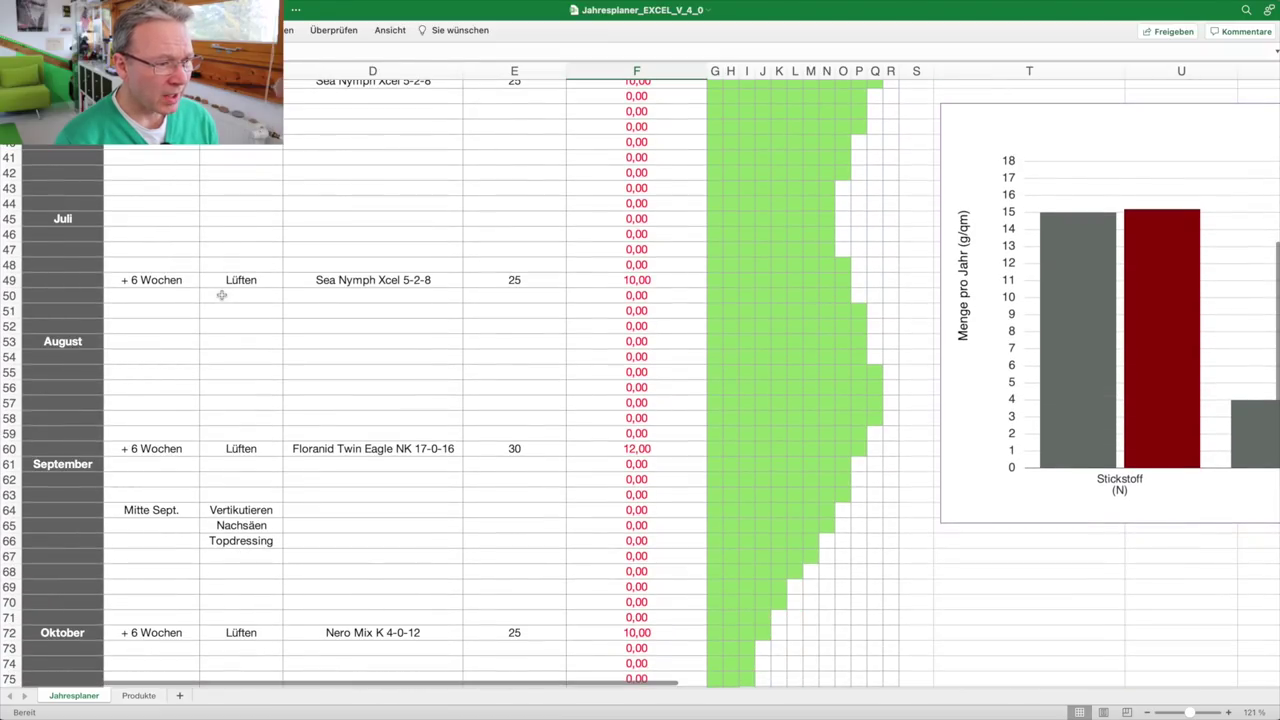
scroll(221, 295, "down", 9)
scroll(221, 295, "up", 4)
scroll(221, 295, "up", 5)
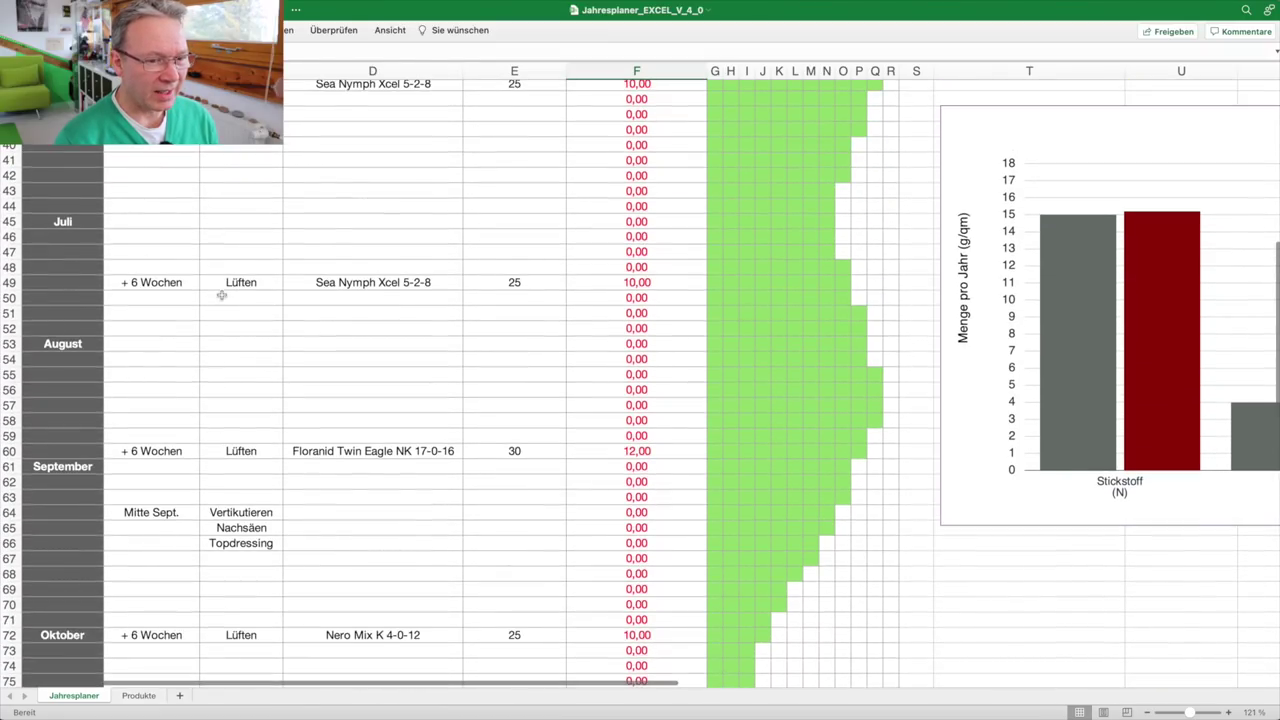
scroll(221, 295, "up", 12)
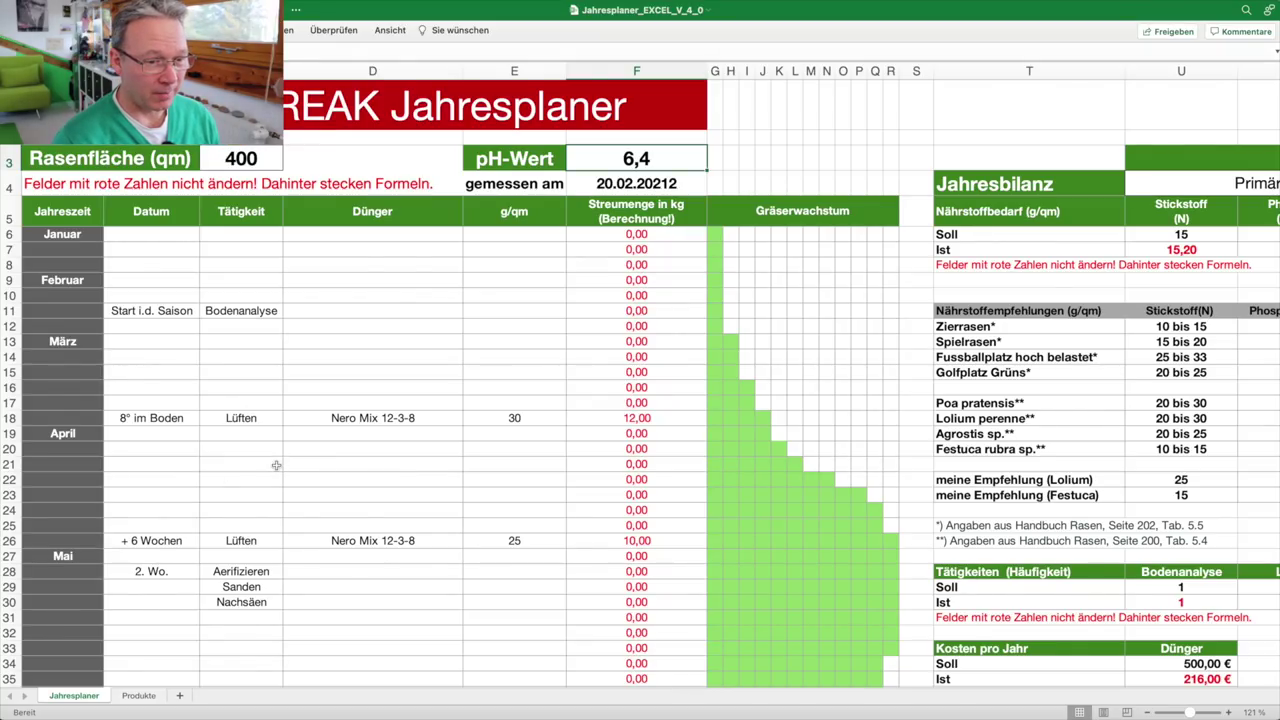
- Open the Produkte sheet and look through the list of fertilizers and their manufacturers
left_click(140, 695)
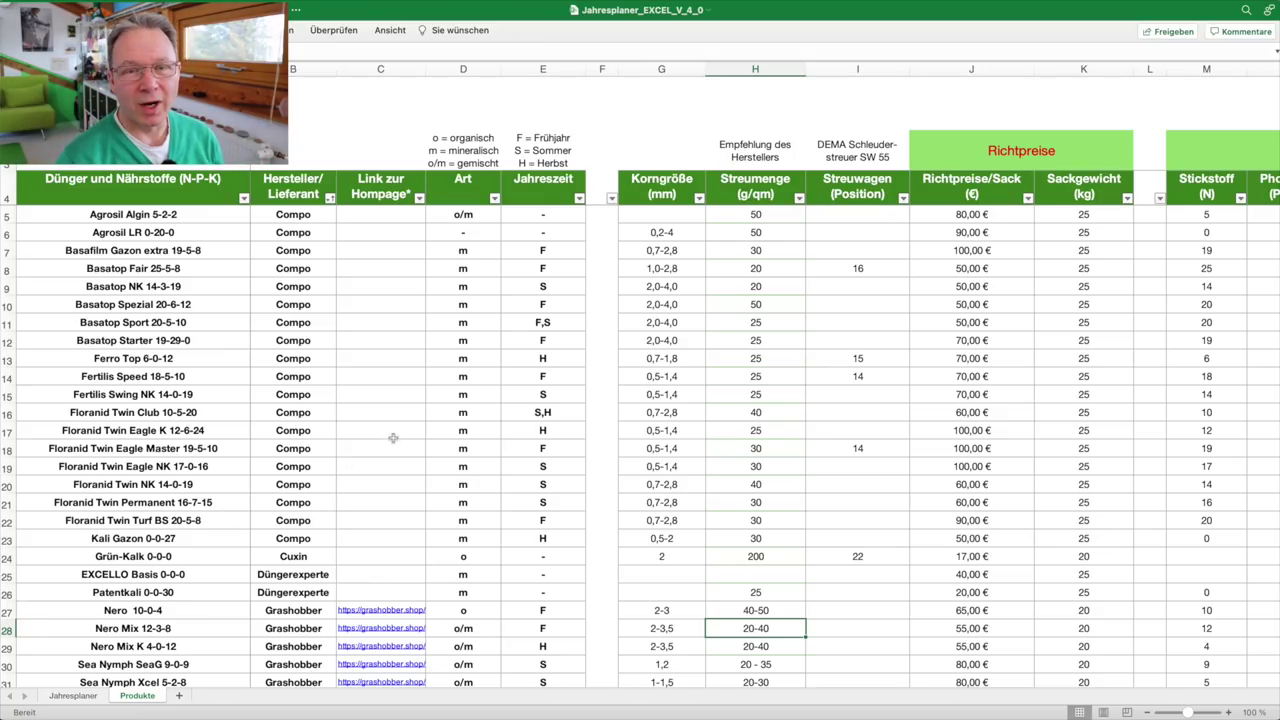
scroll(386, 444, "down", 5)
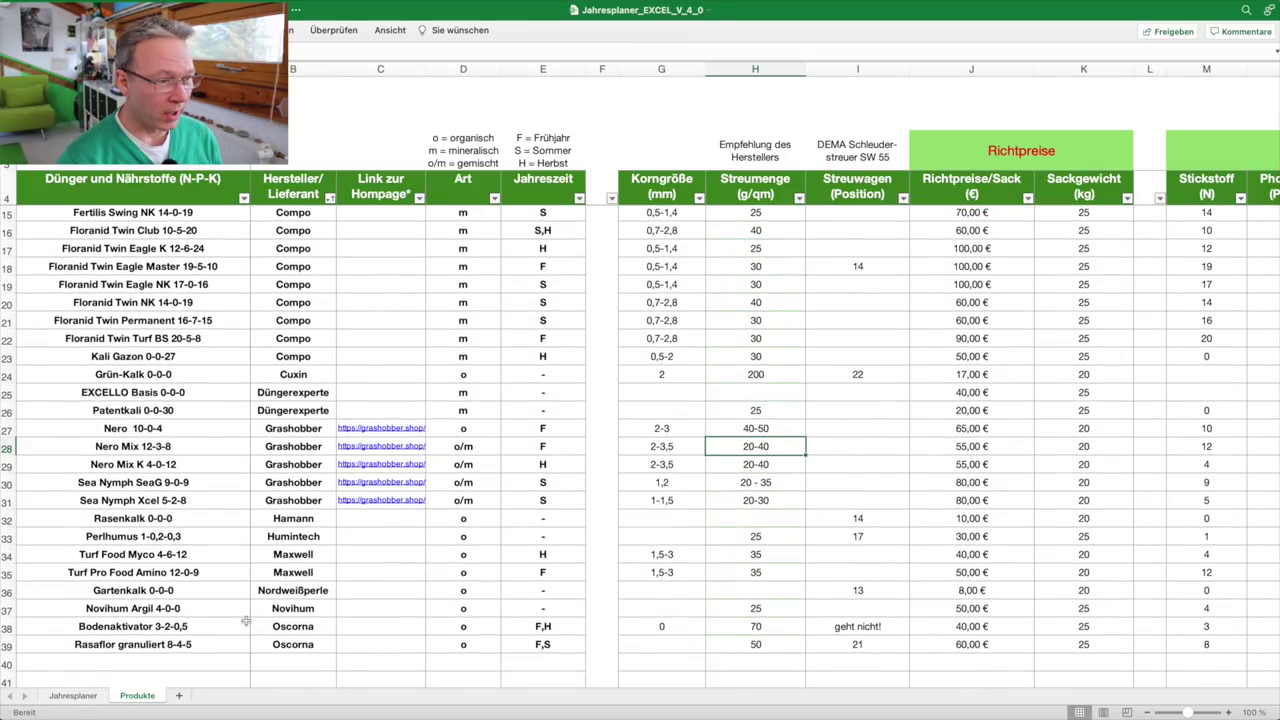
scroll(168, 578, "up", 5)
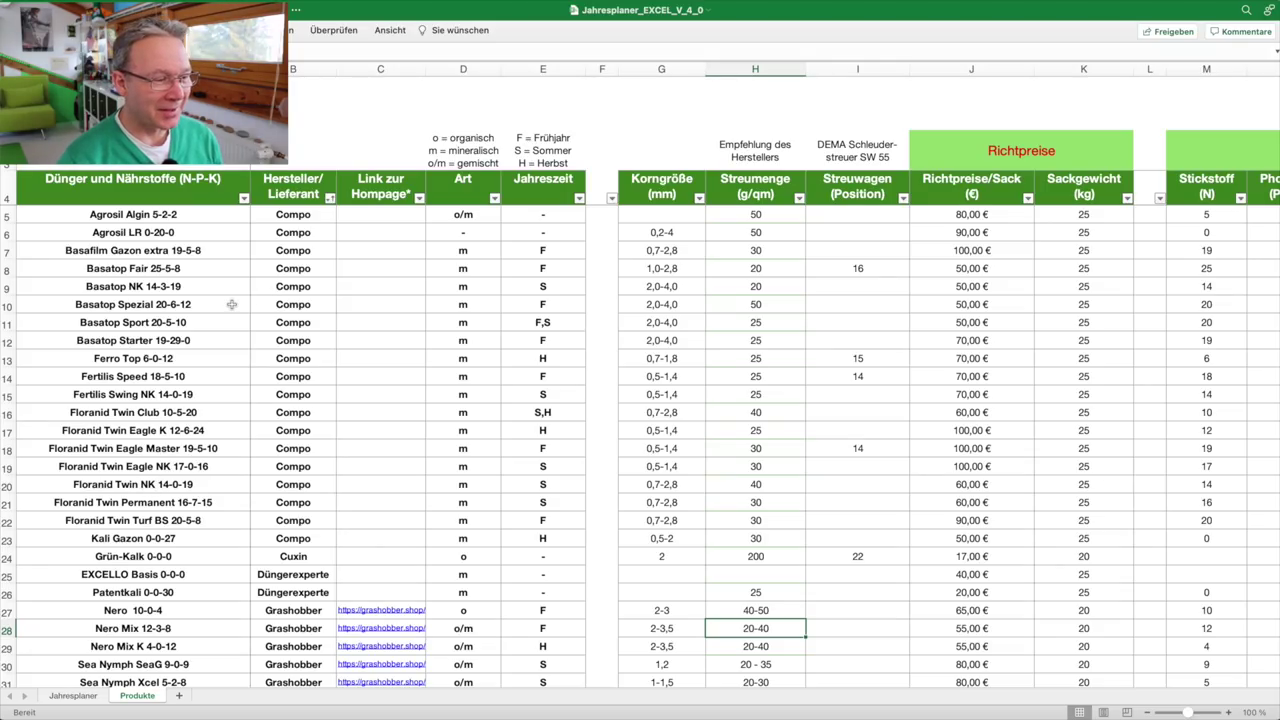
left_click(252, 432)
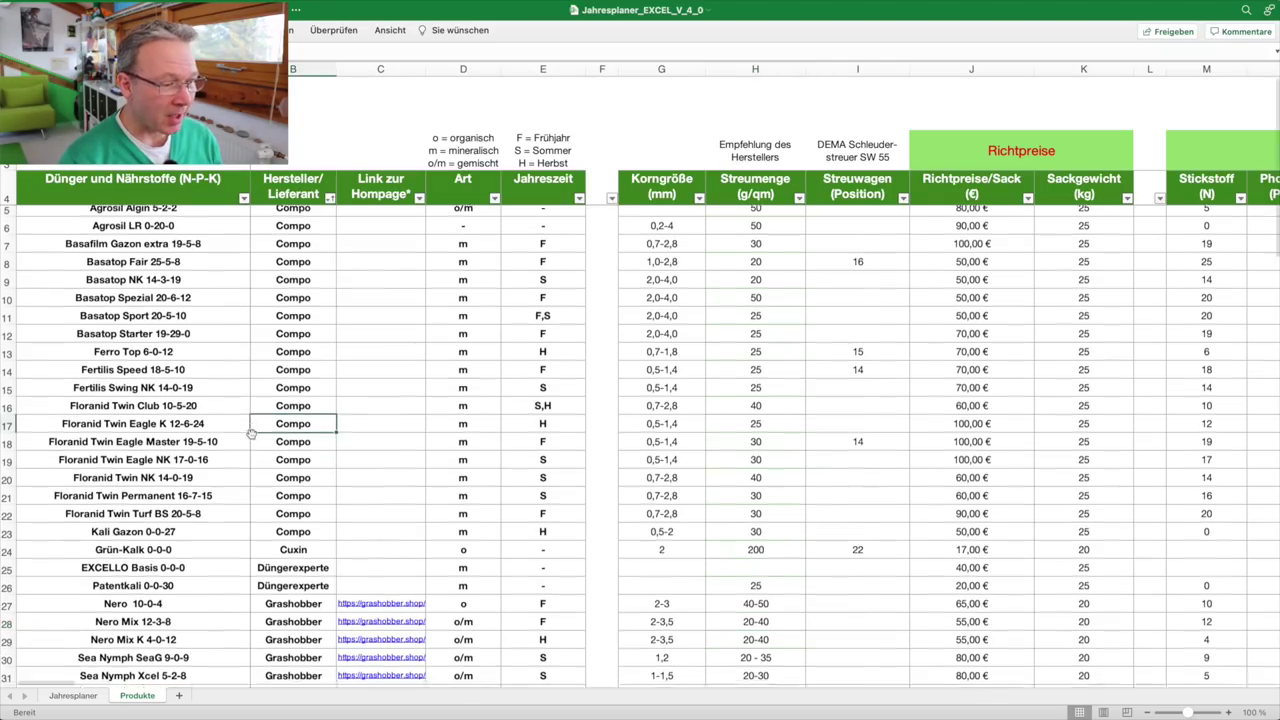
scroll(251, 433, "down", 5)
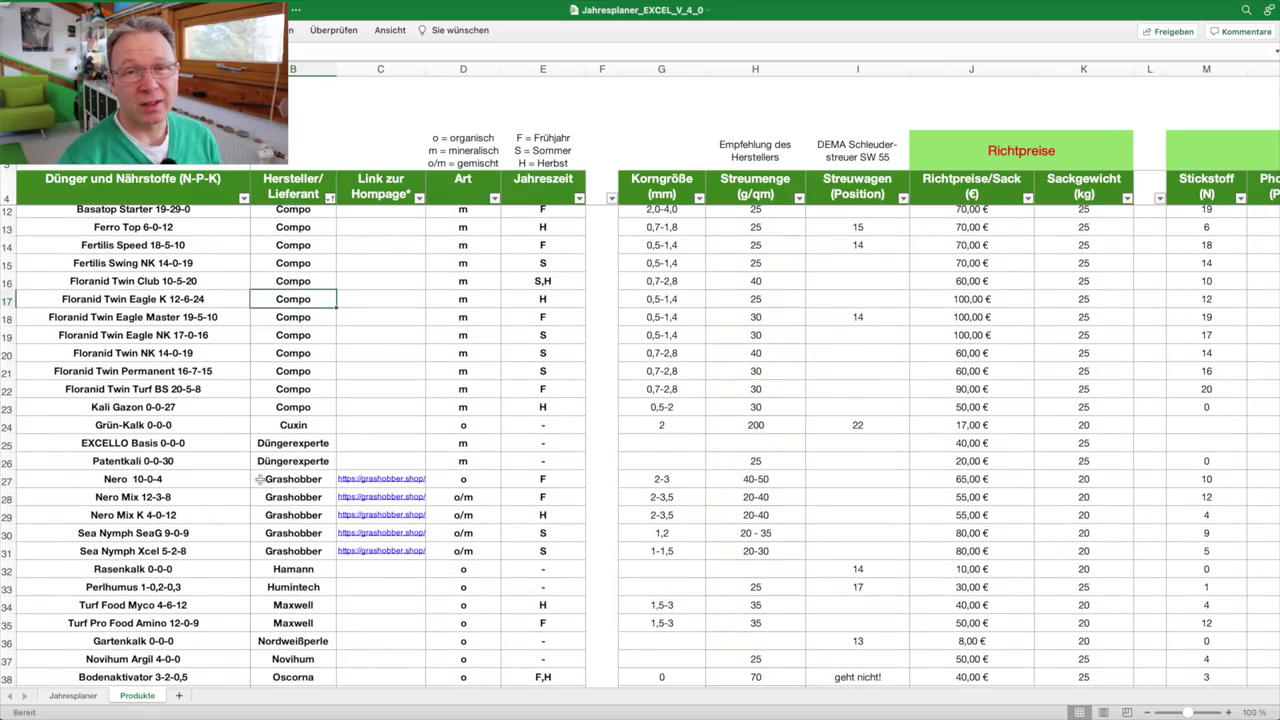
scroll(314, 506, "down", 5)
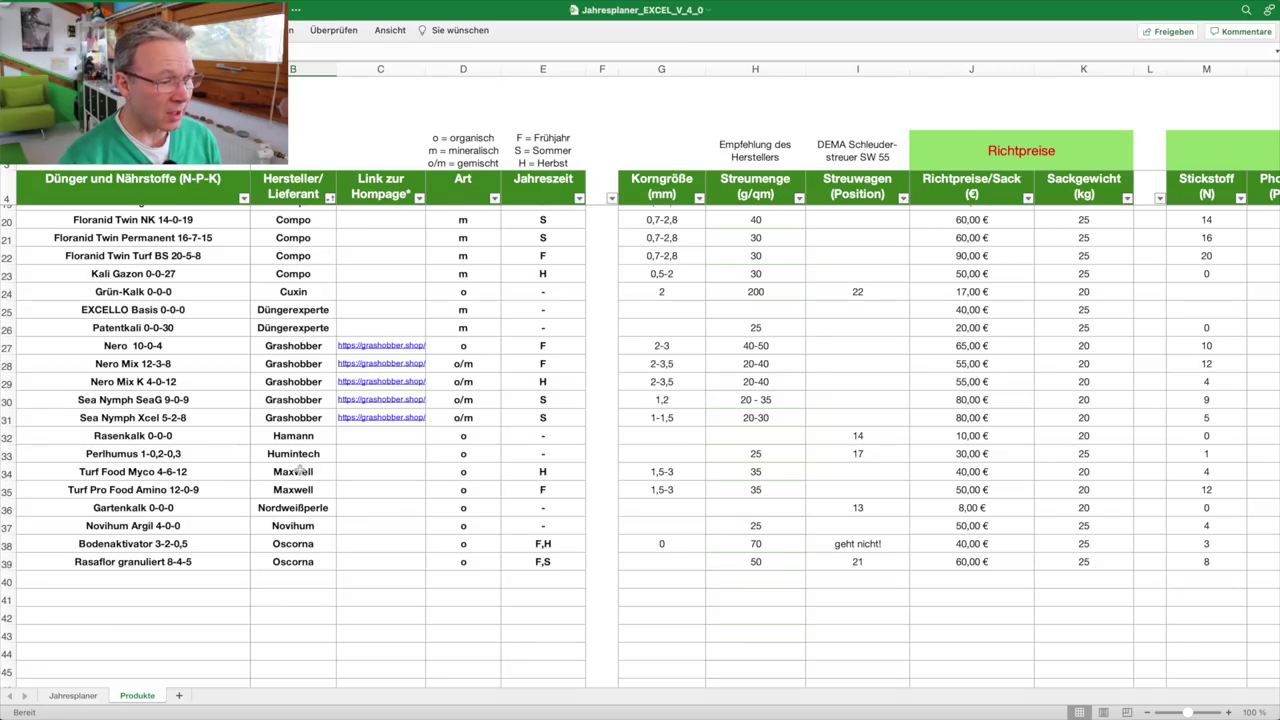
scroll(352, 479, "up", 1)
scroll(352, 479, "up", 5)
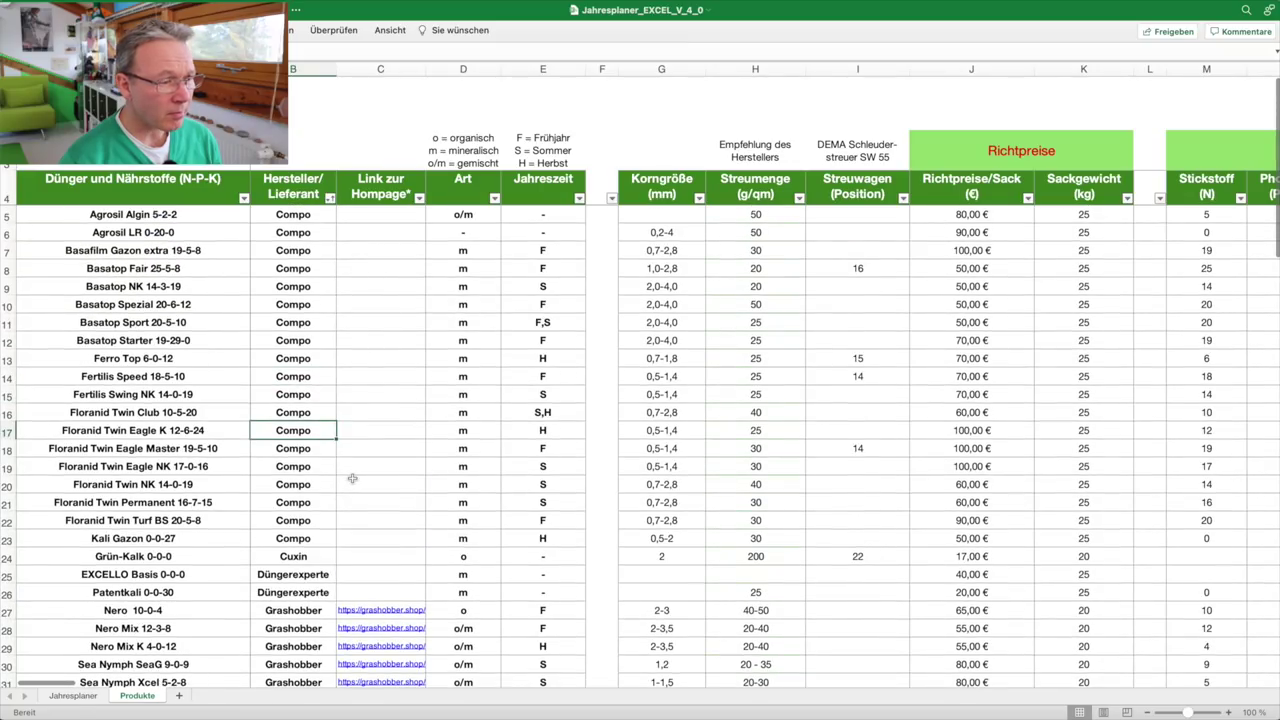
- Highlight the empty rows 40 to 49 below the product list on the Produkte sheet
scroll(352, 479, "down", 8)
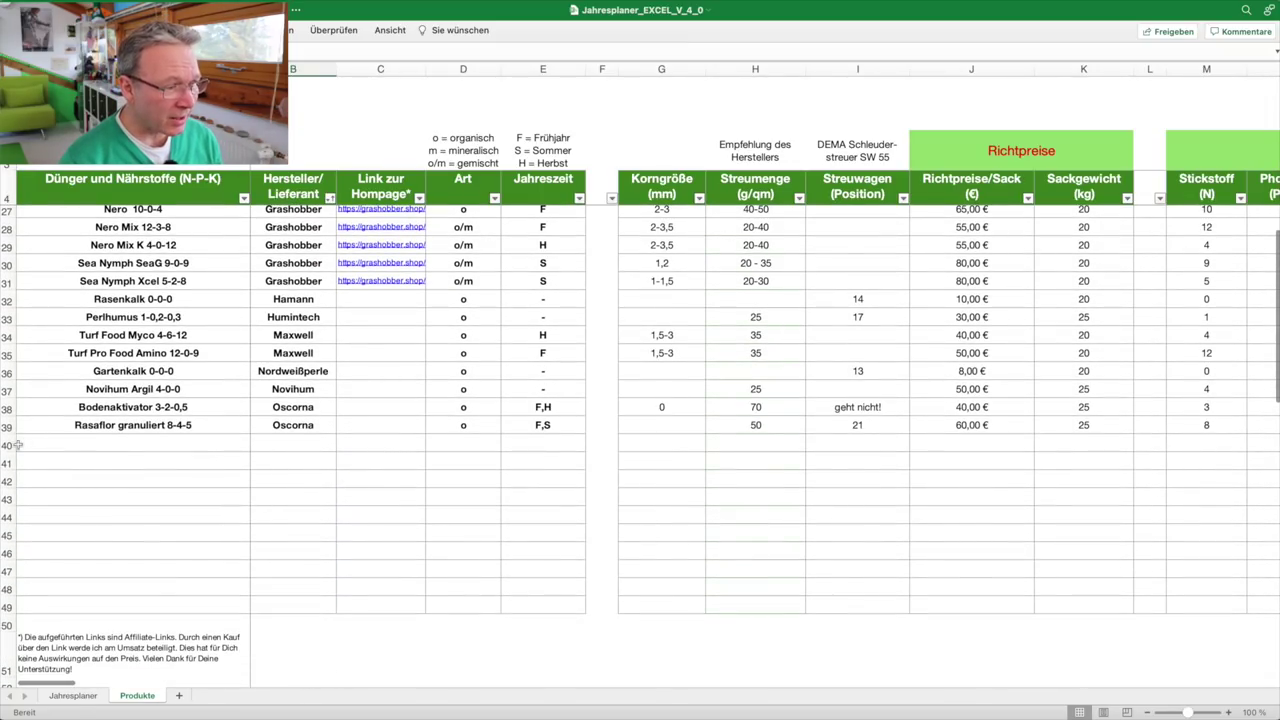
left_click_drag(8, 445, 6, 608)
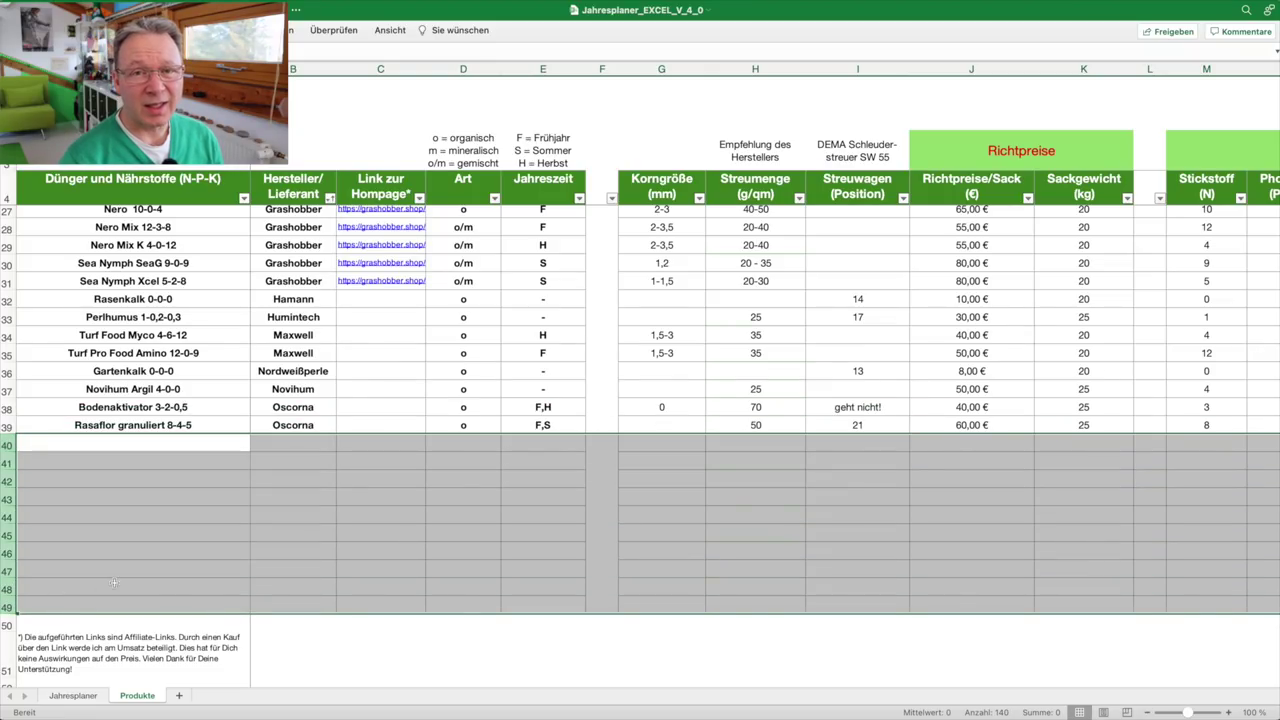
scroll(114, 582, "up", 8)
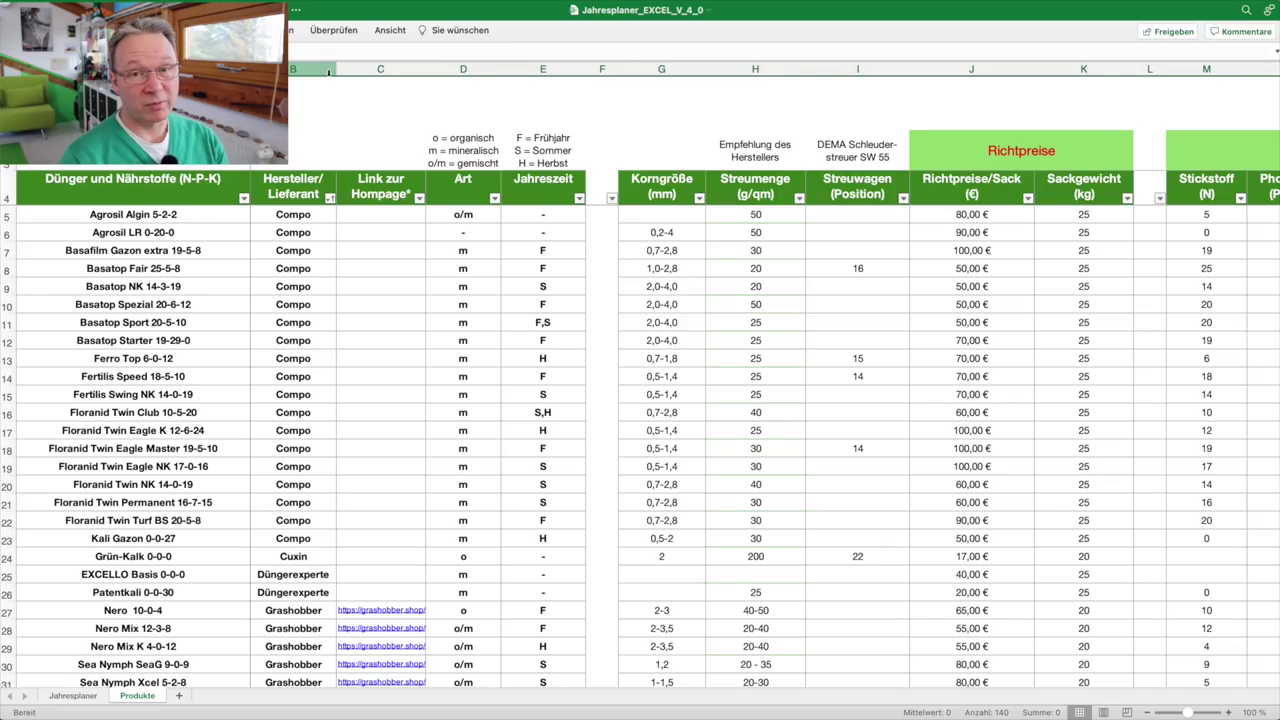
- Review the product table's manufacturer, homepage link, type and season columns, highlighting each in turn
left_click_drag(299, 232, 300, 214)
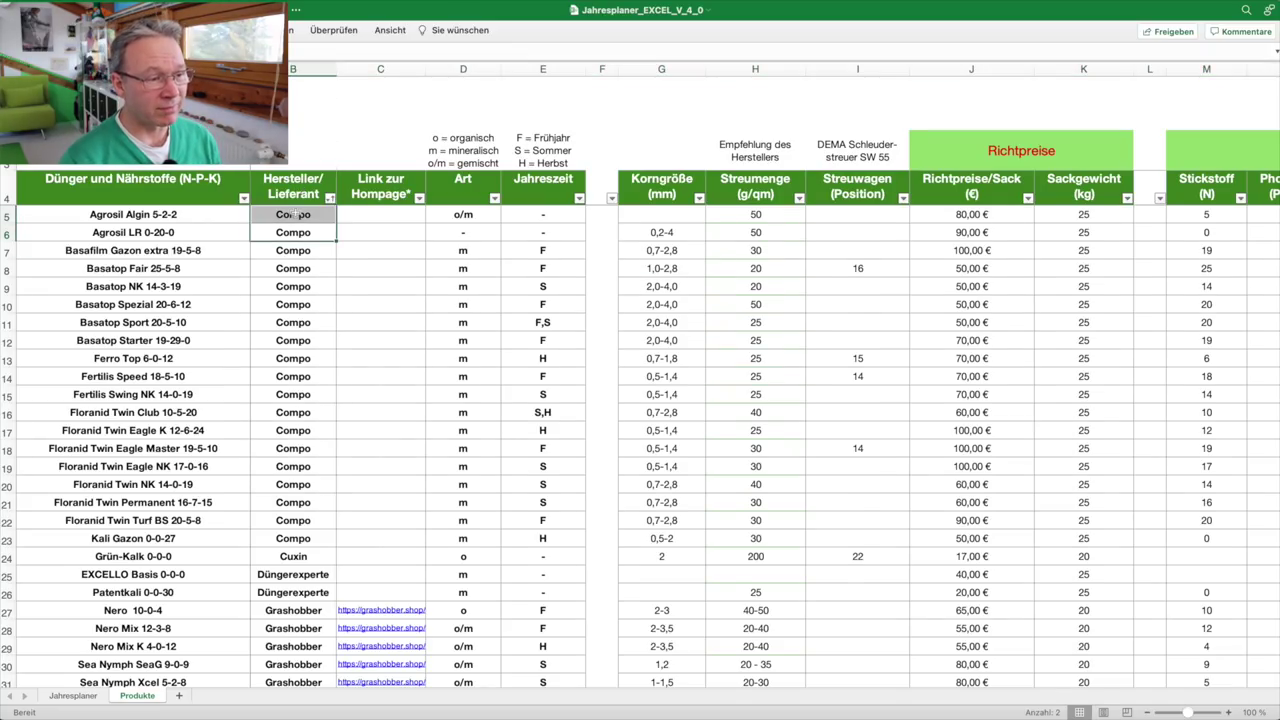
left_click(388, 70)
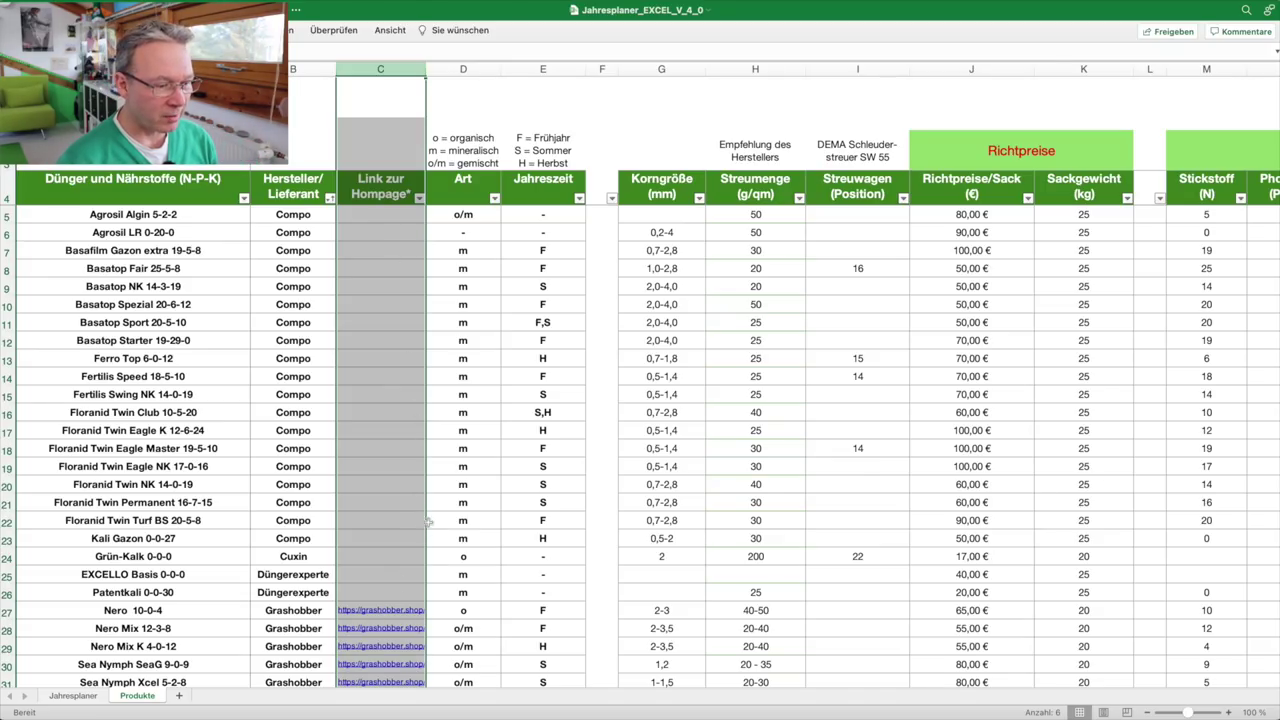
left_click(465, 366)
left_click(465, 69)
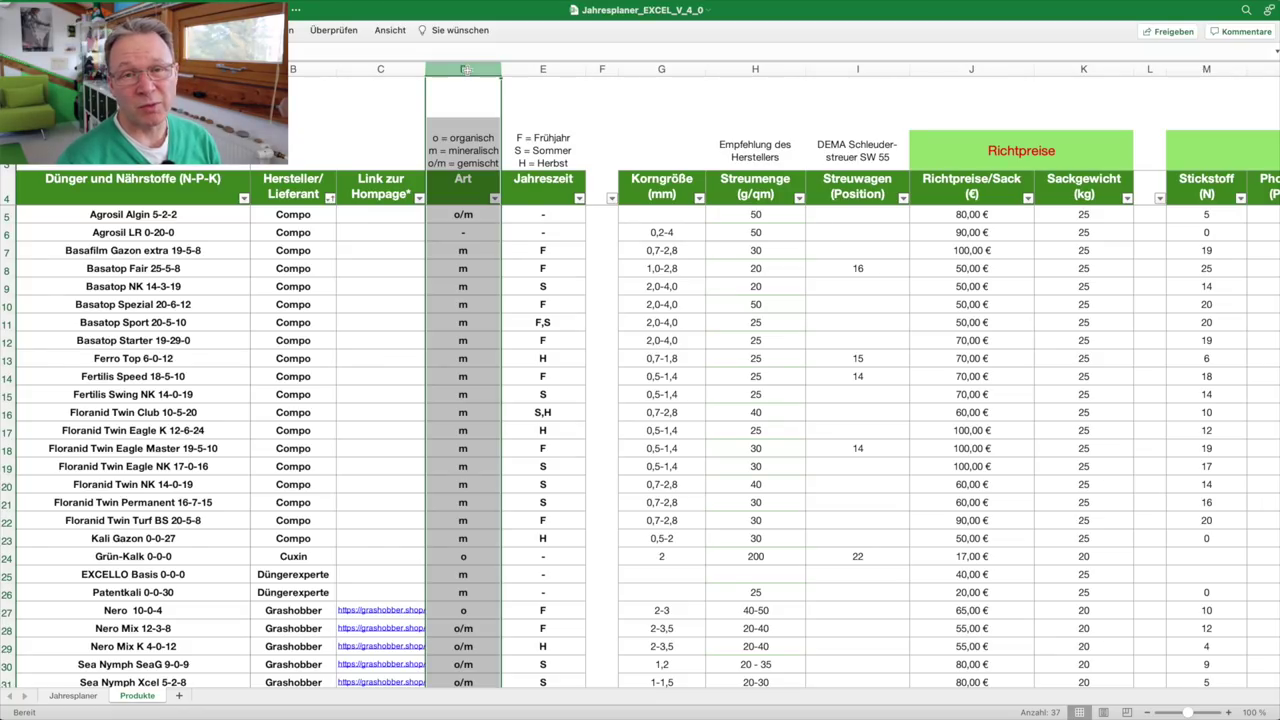
left_click(545, 68)
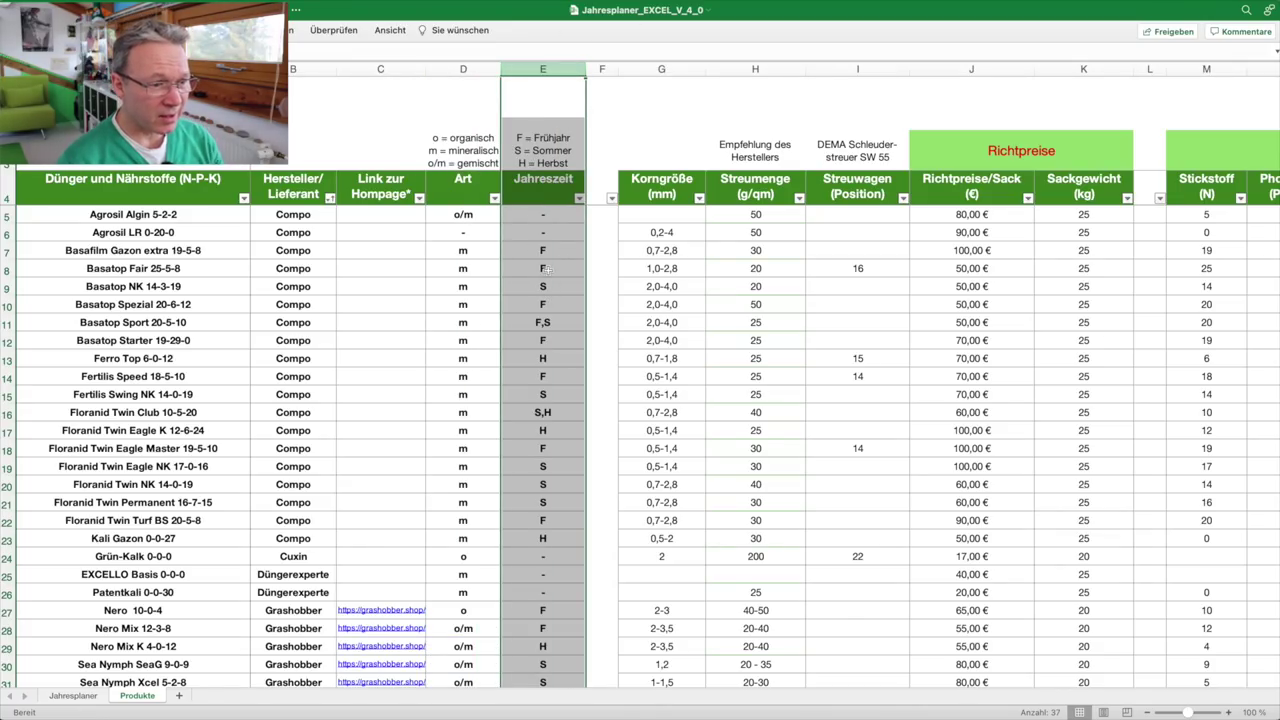
left_click(553, 250)
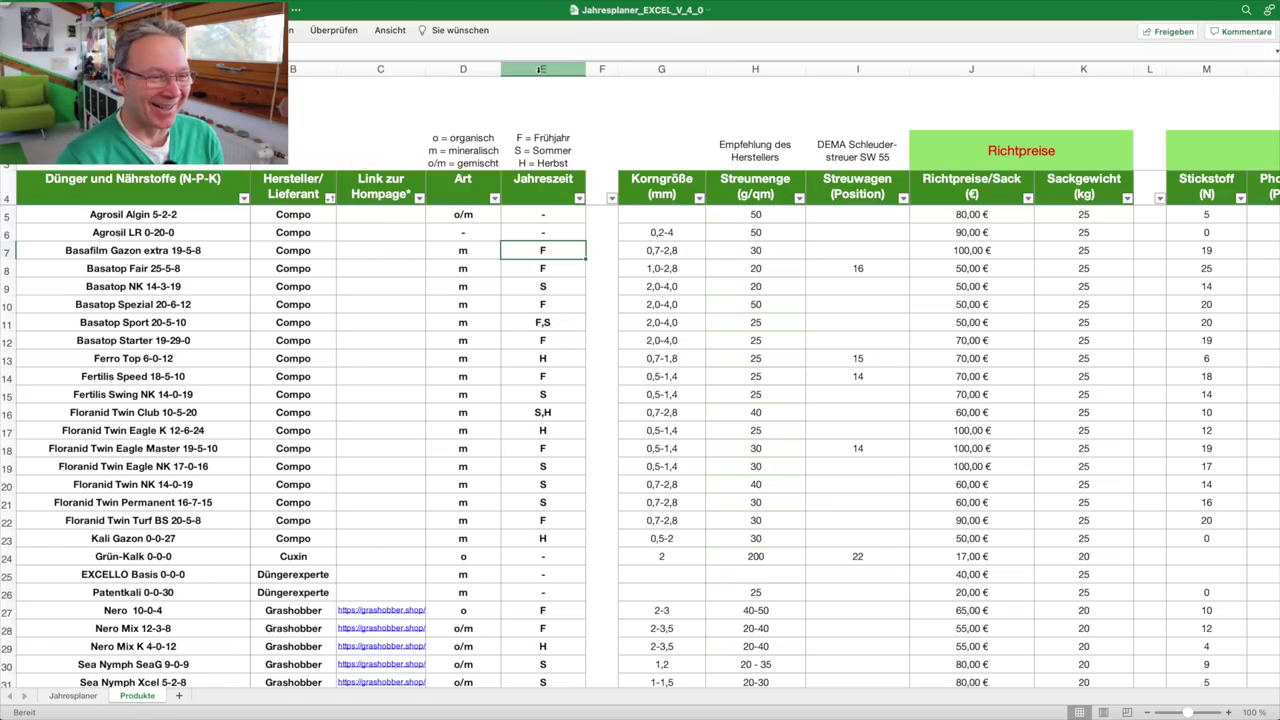
- Review the grain size, spreading rate and spreader position columns, including the spreader setting for Basatop Fair 25-5-8
left_click(661, 69)
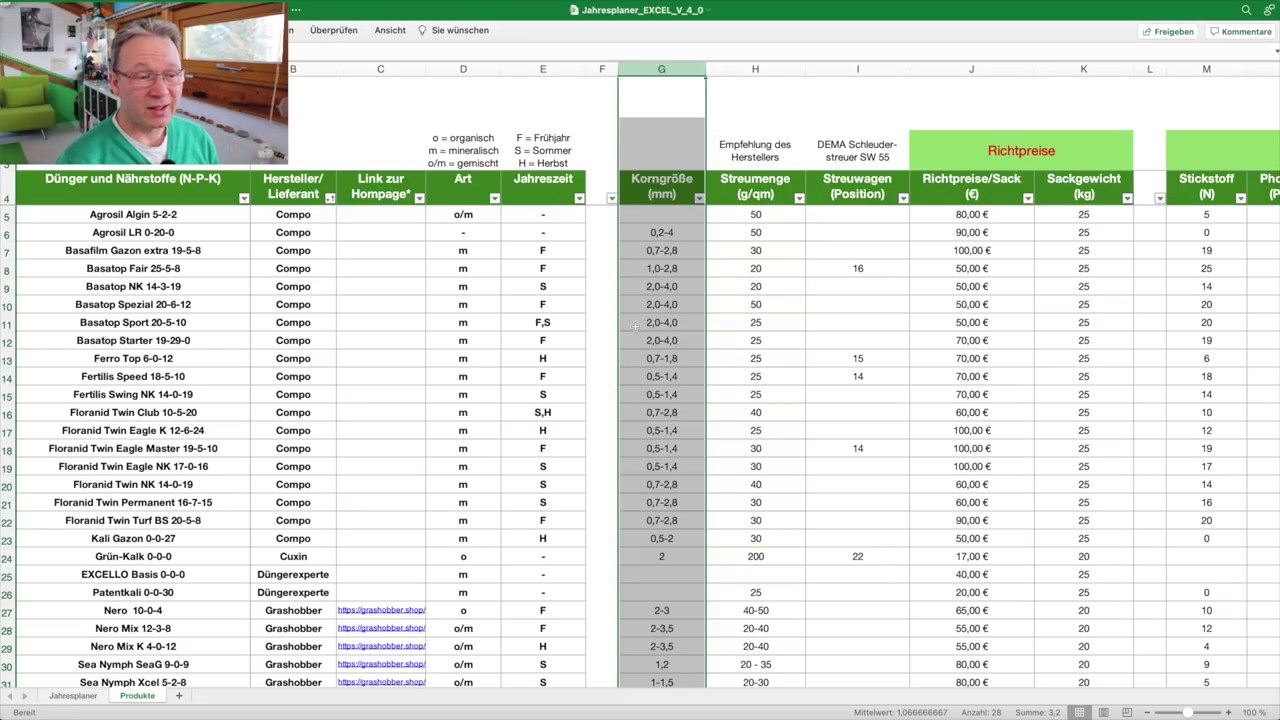
left_click(760, 68)
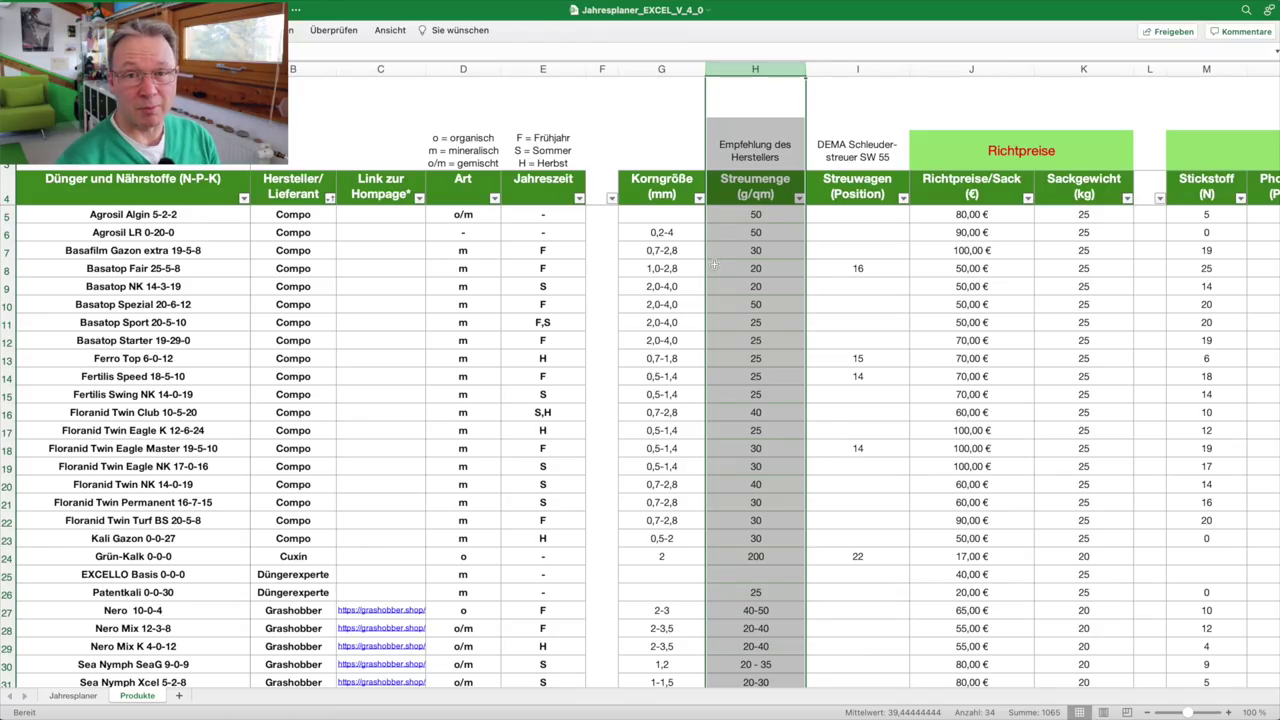
left_click(860, 69)
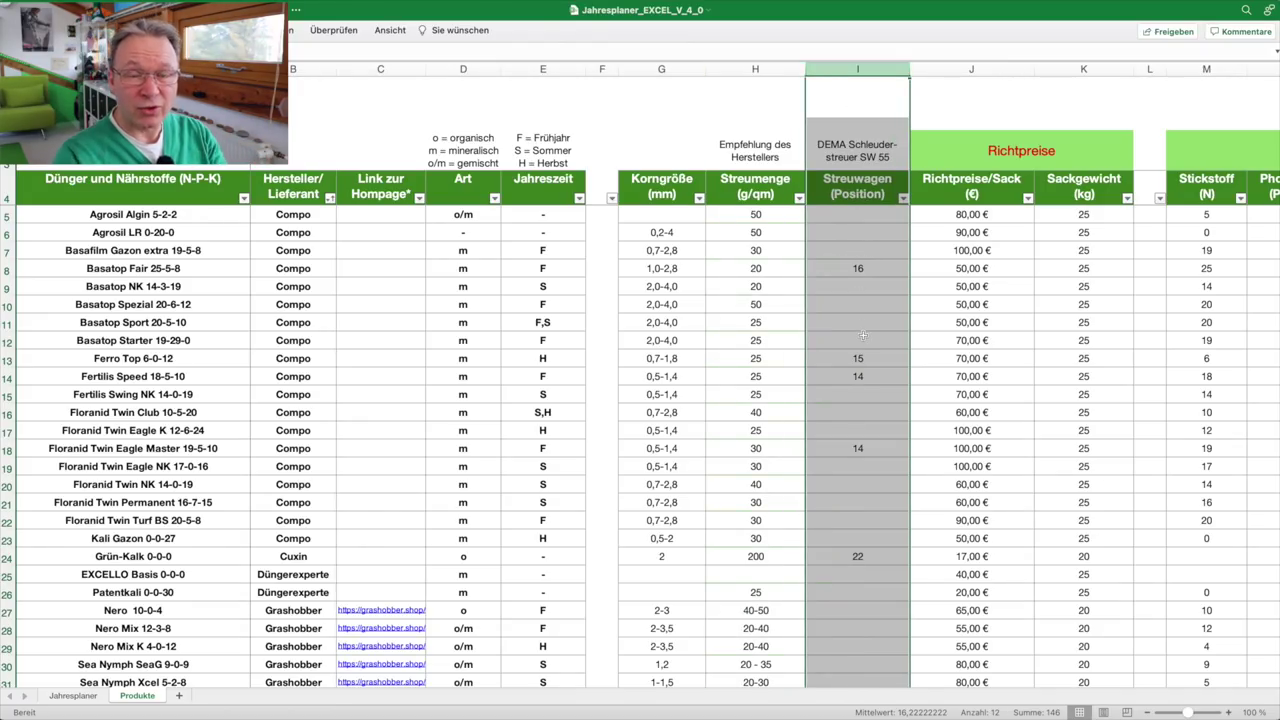
left_click(860, 148)
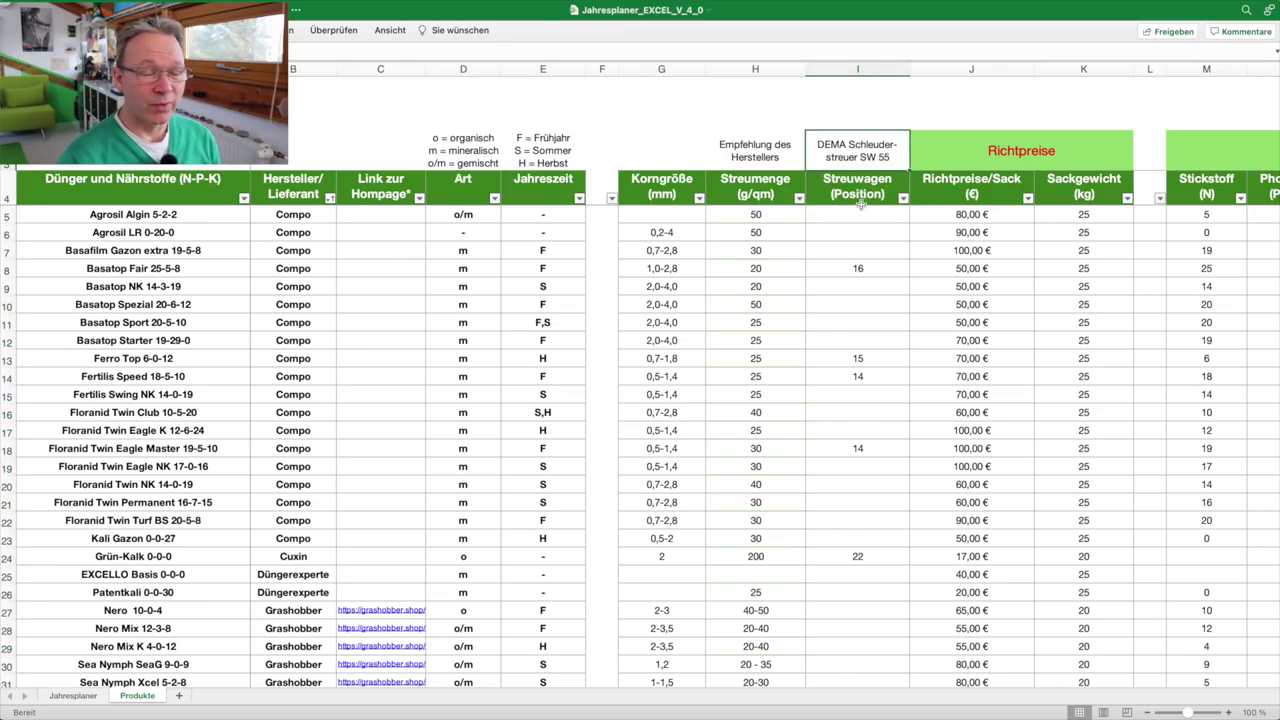
left_click(855, 270)
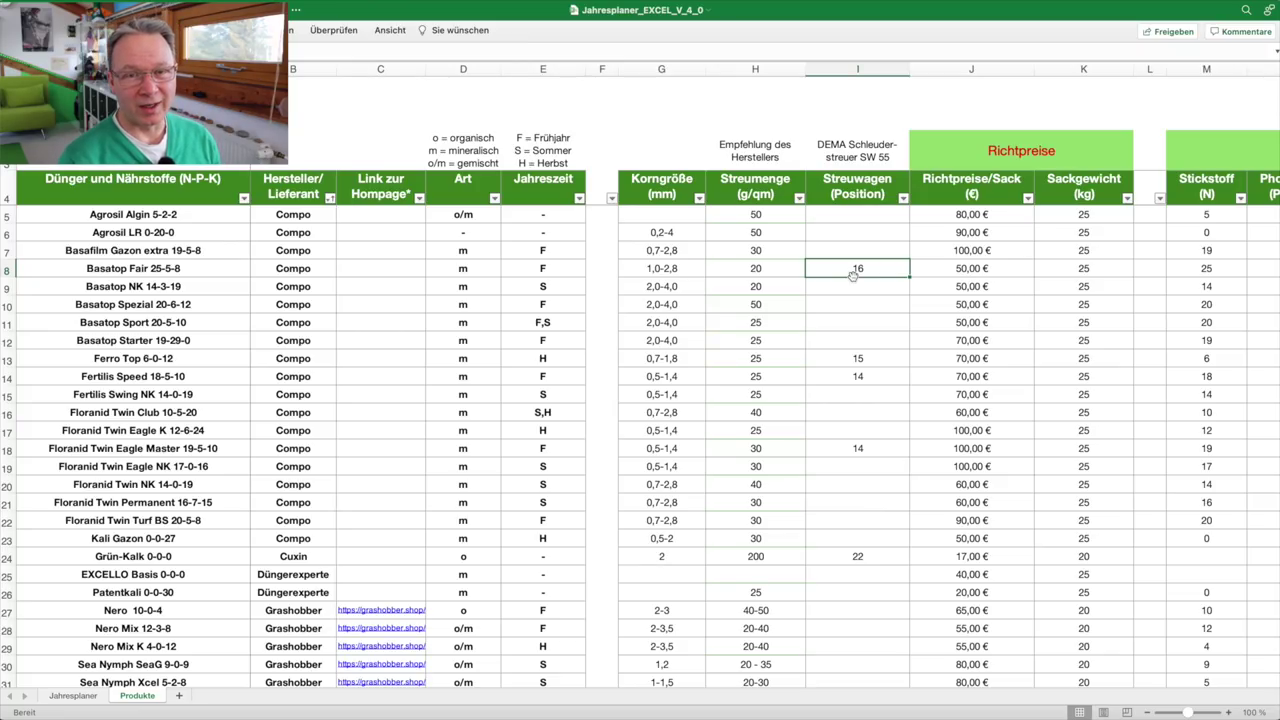
- Review the guide price per bag and the bag weight columns across the whole product list
left_click(956, 68)
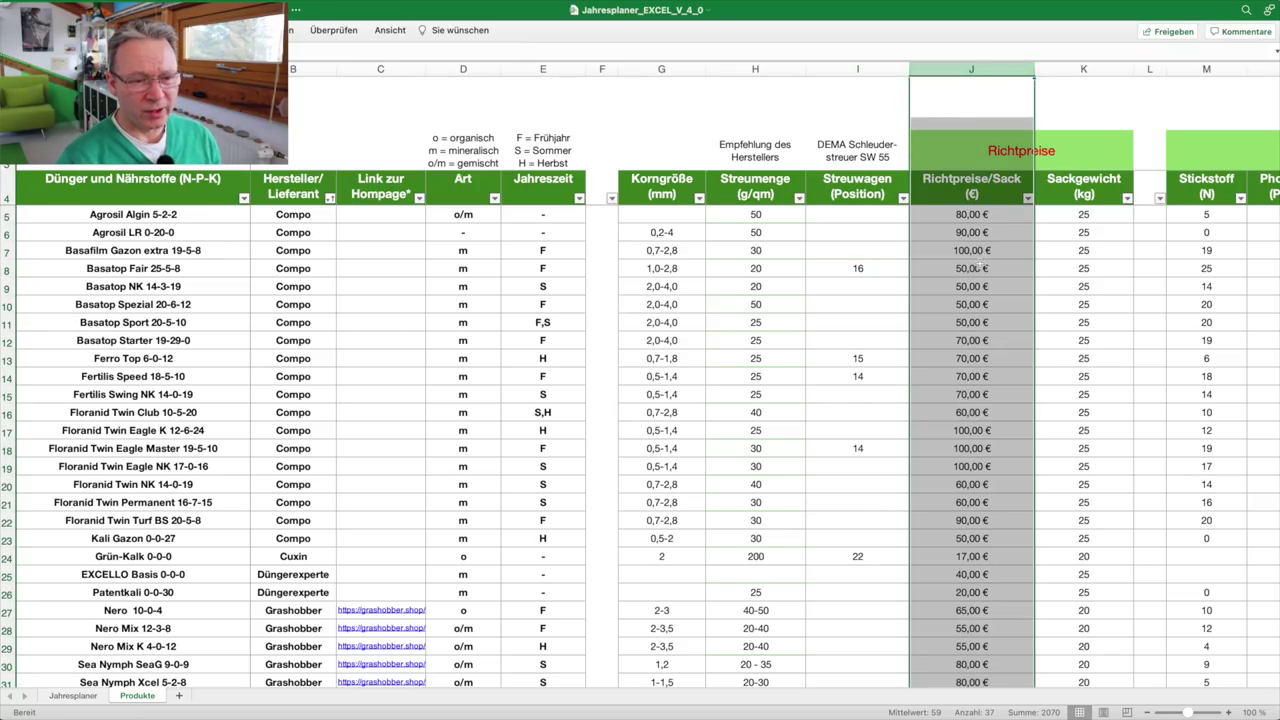
left_click(977, 266)
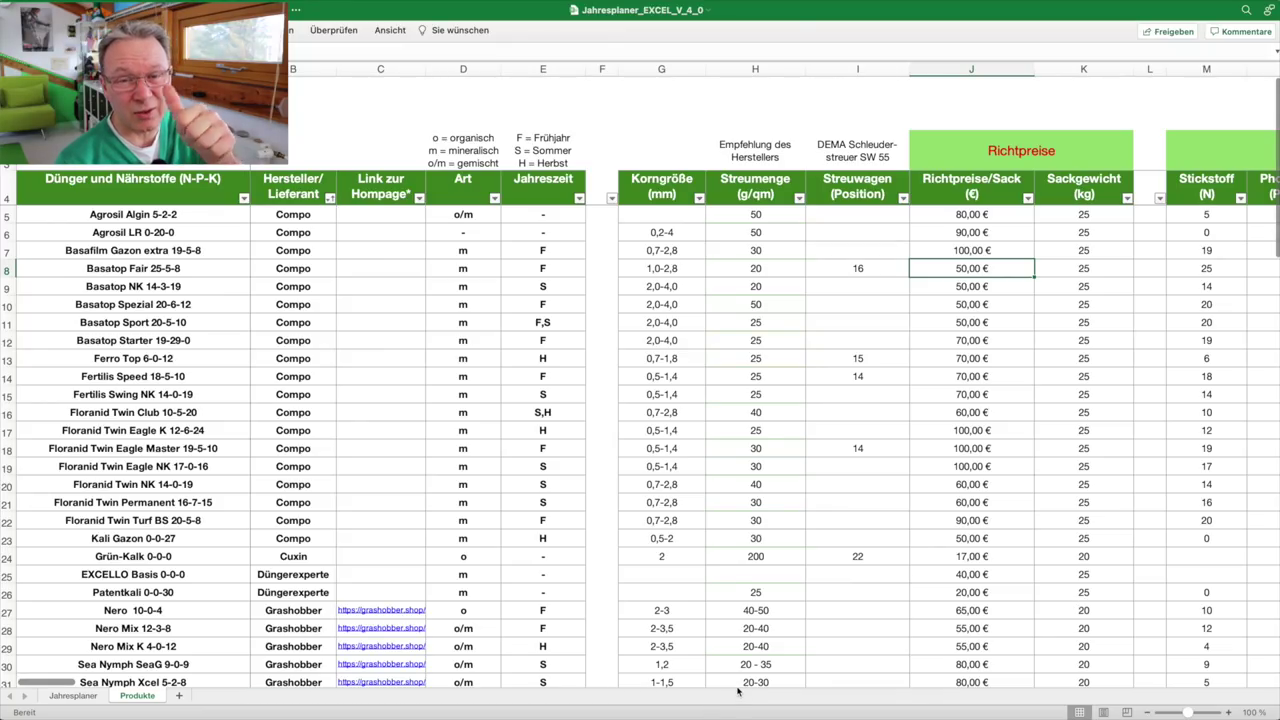
left_click_drag(66, 683, 100, 688)
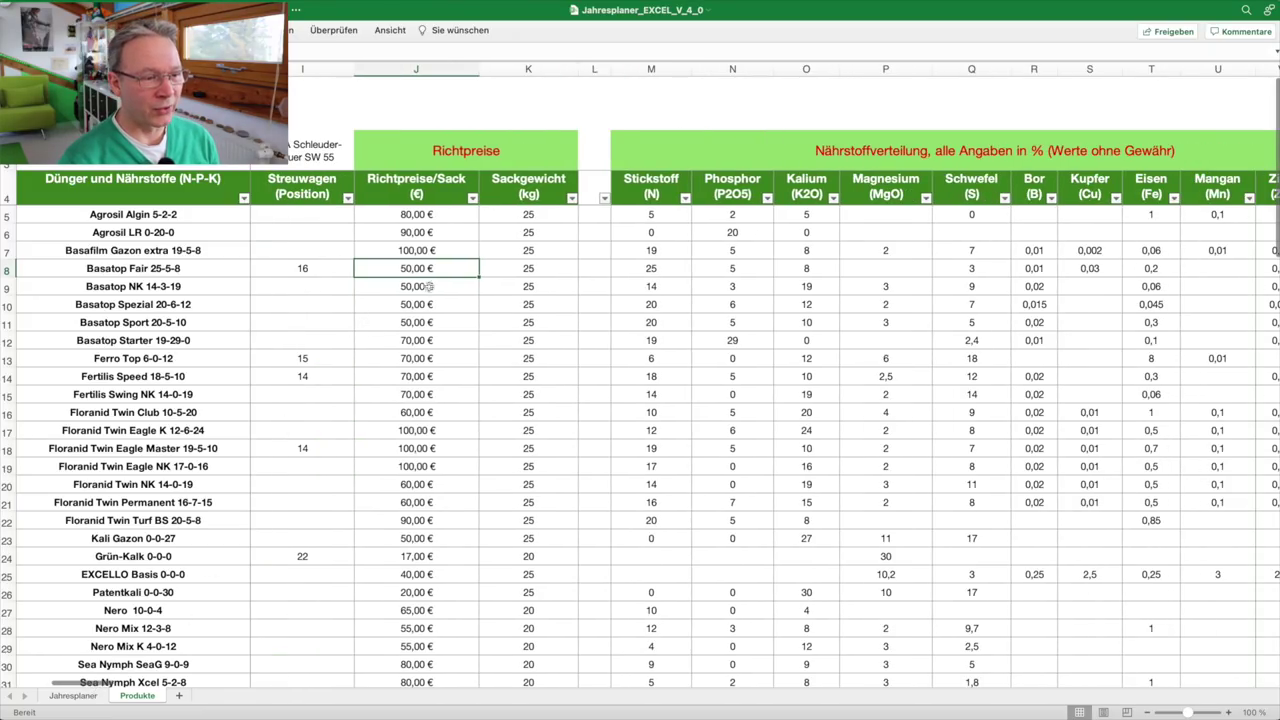
left_click(528, 70)
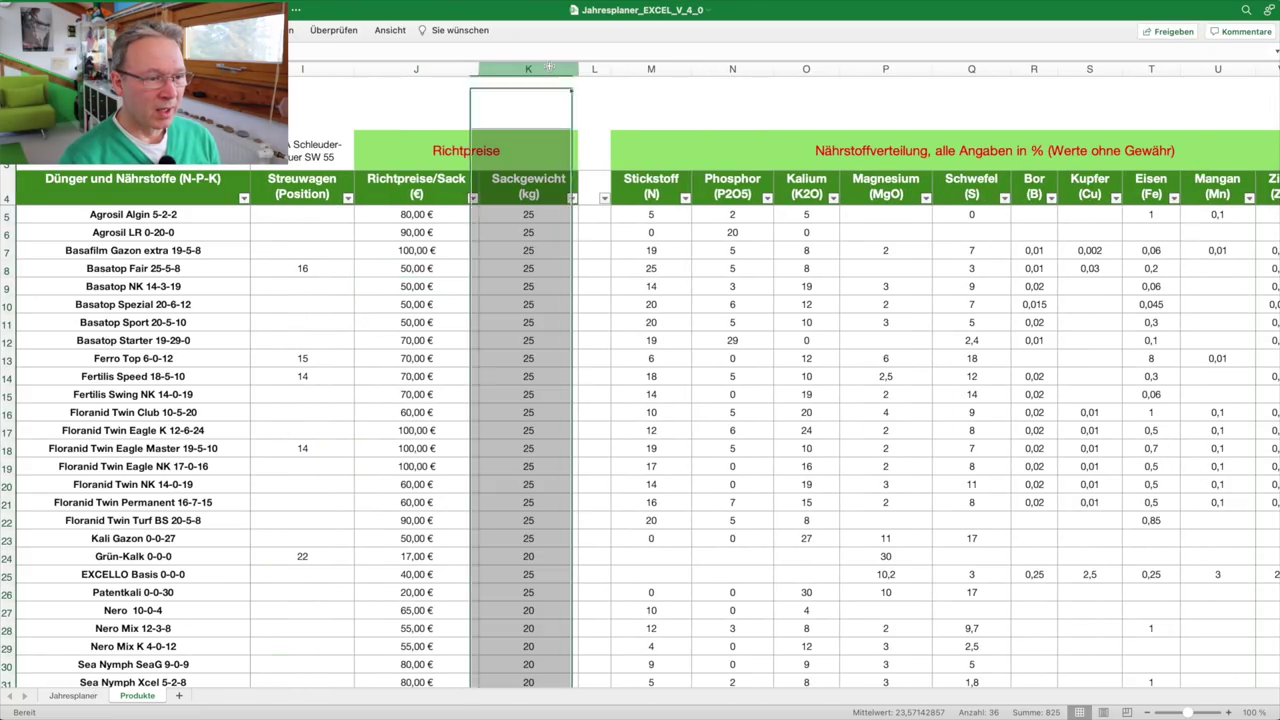
left_click(529, 216)
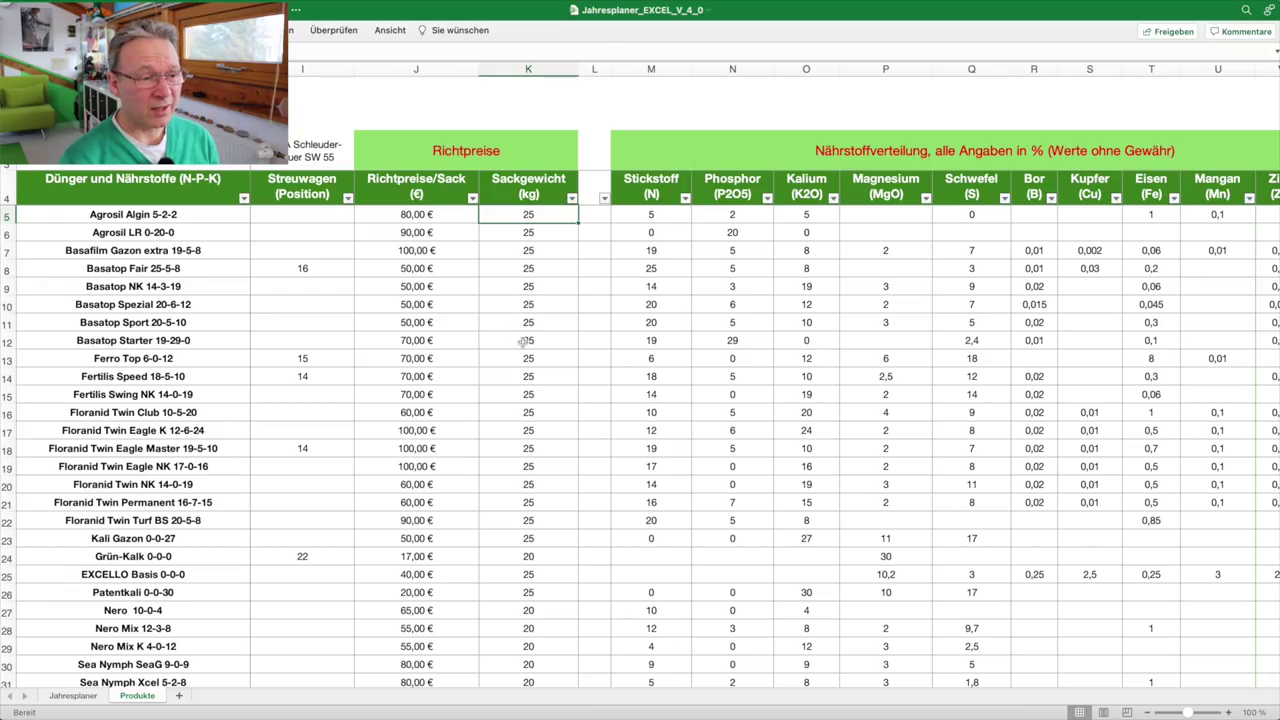
scroll(543, 362, "down", 4)
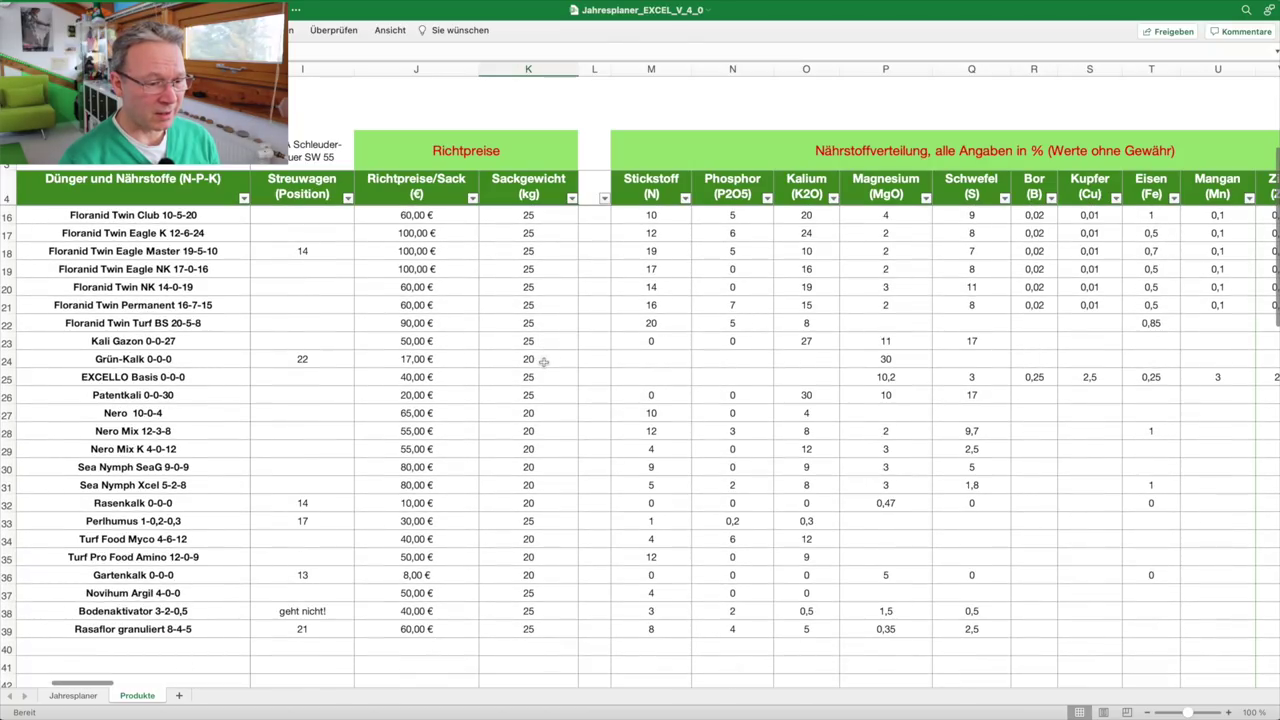
scroll(543, 362, "up", 4)
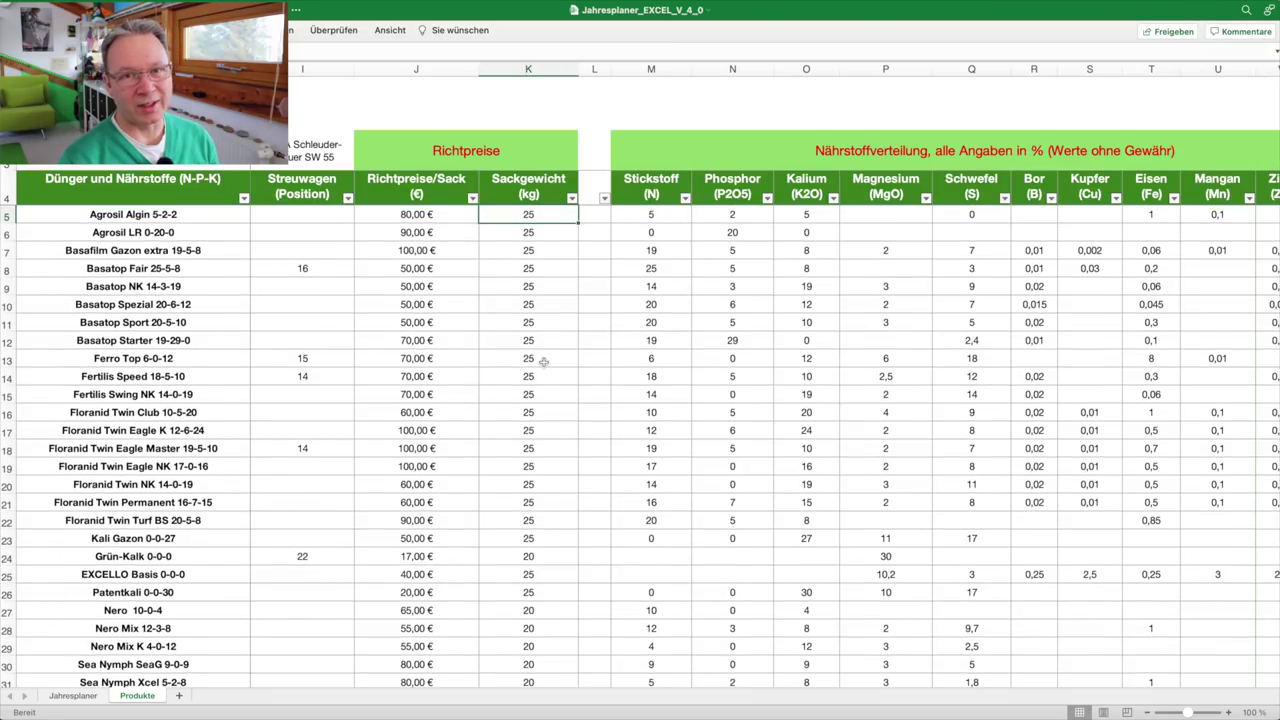
- Review the nutrient distribution columns from Stickstoff to Kalzium down the whole product list
left_click(672, 214)
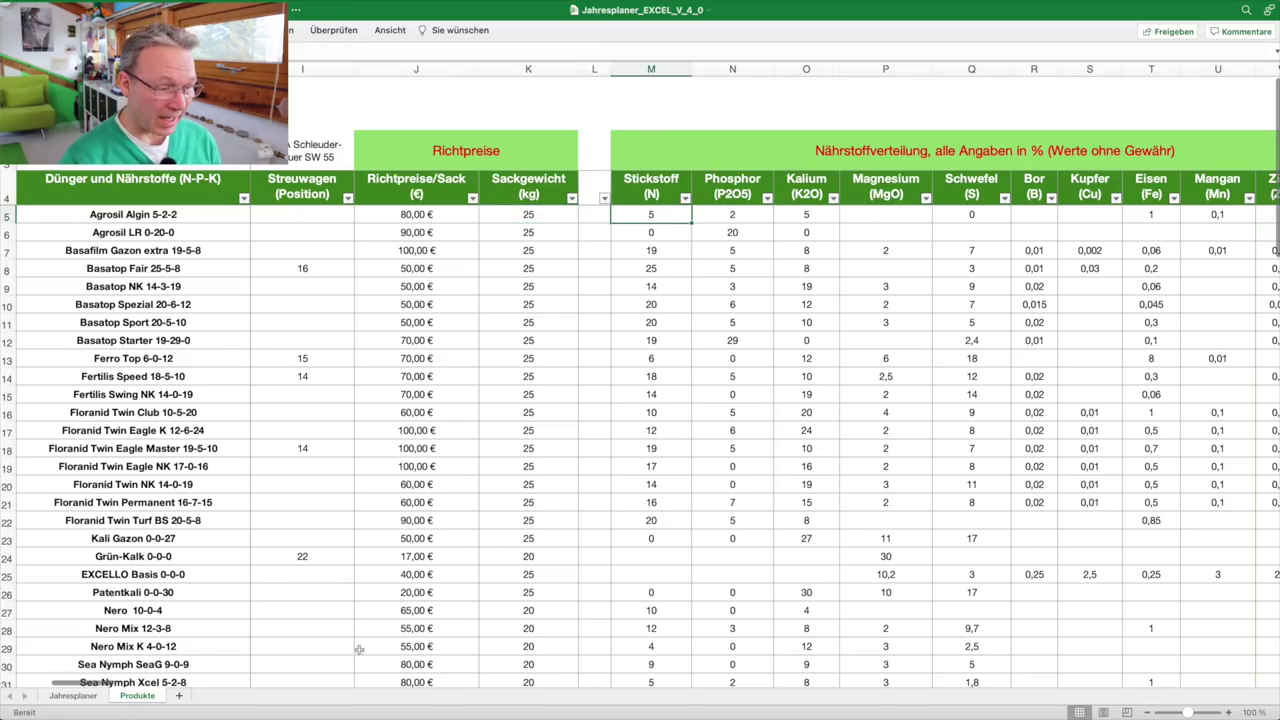
left_click_drag(90, 683, 101, 688)
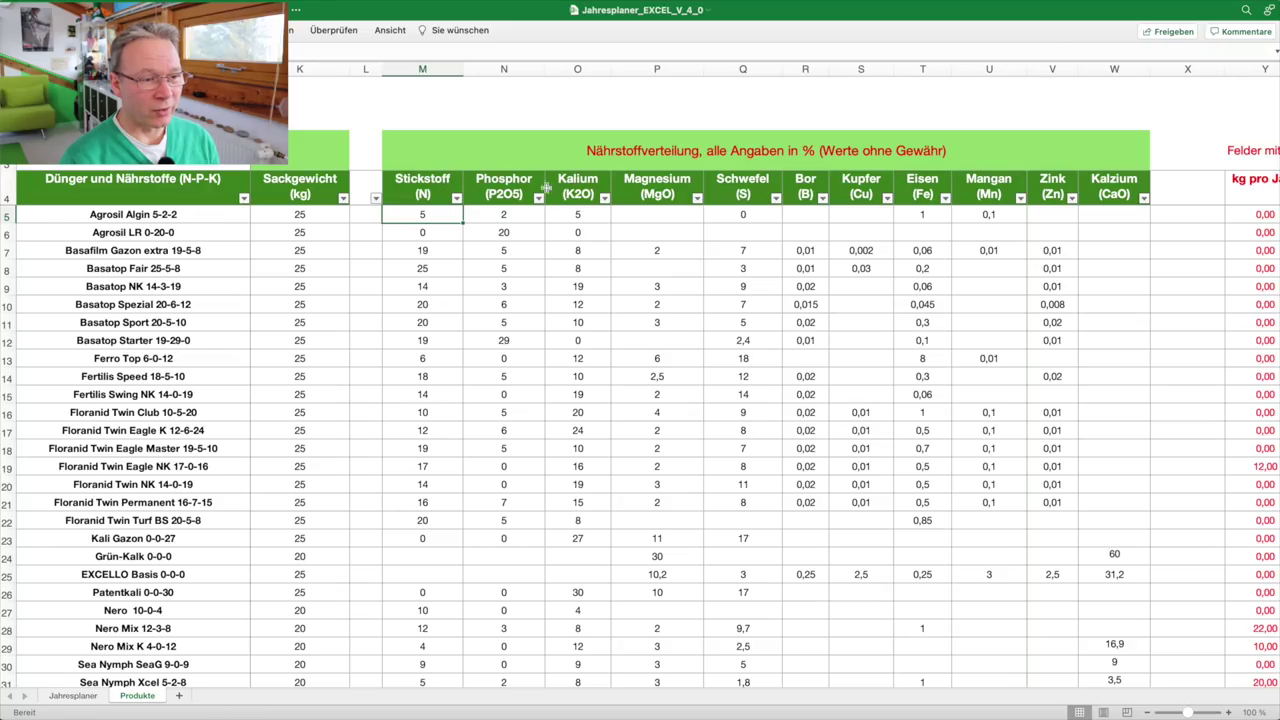
scroll(598, 393, "down", 6)
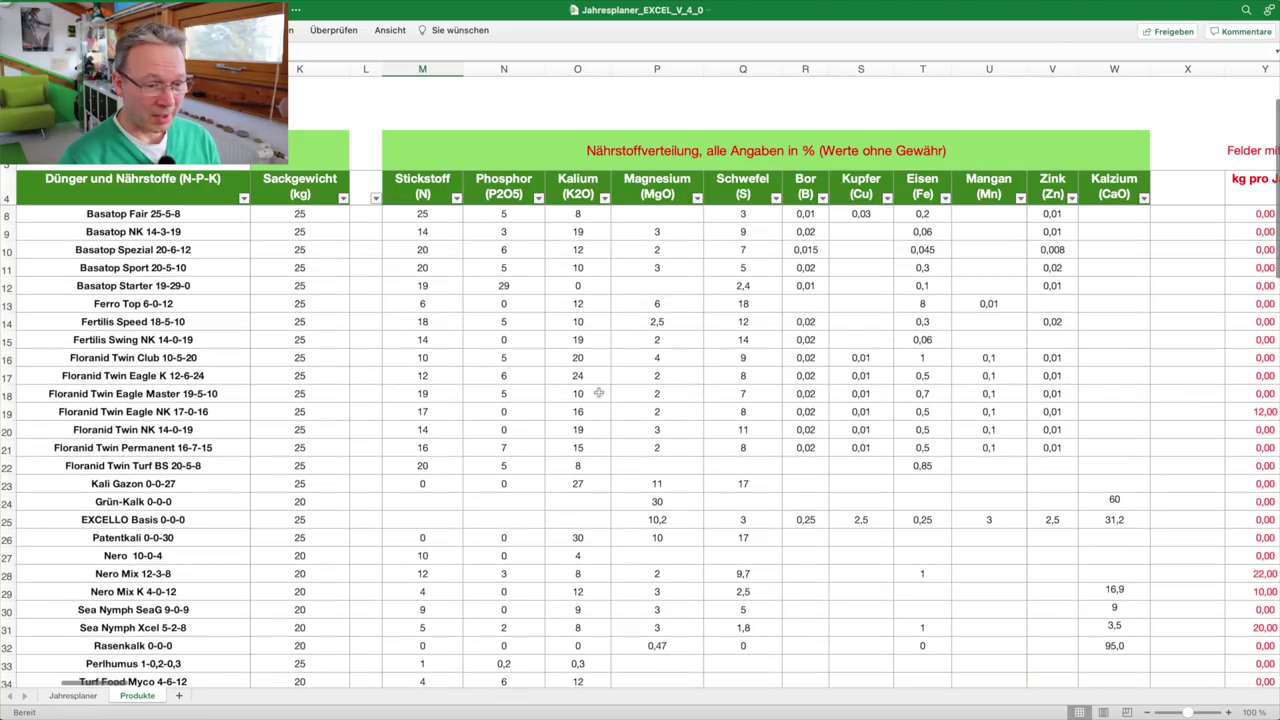
scroll(598, 393, "down", 3)
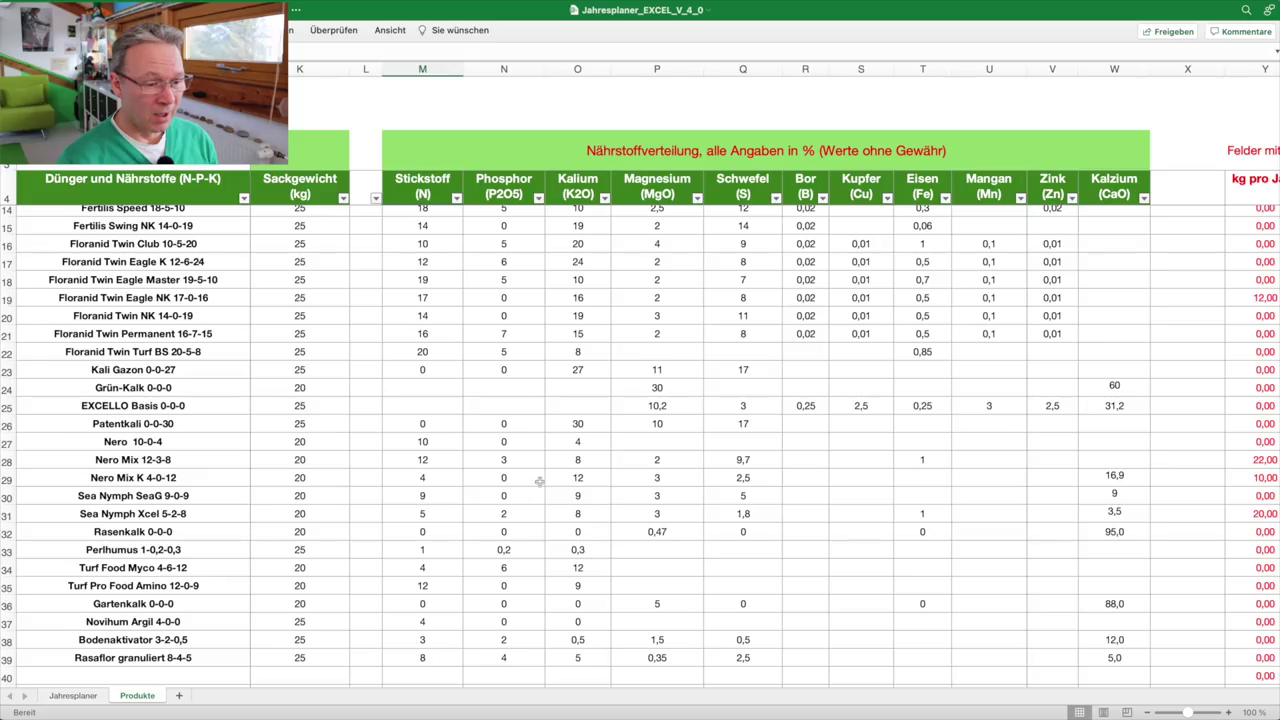
scroll(548, 483, "down", 2)
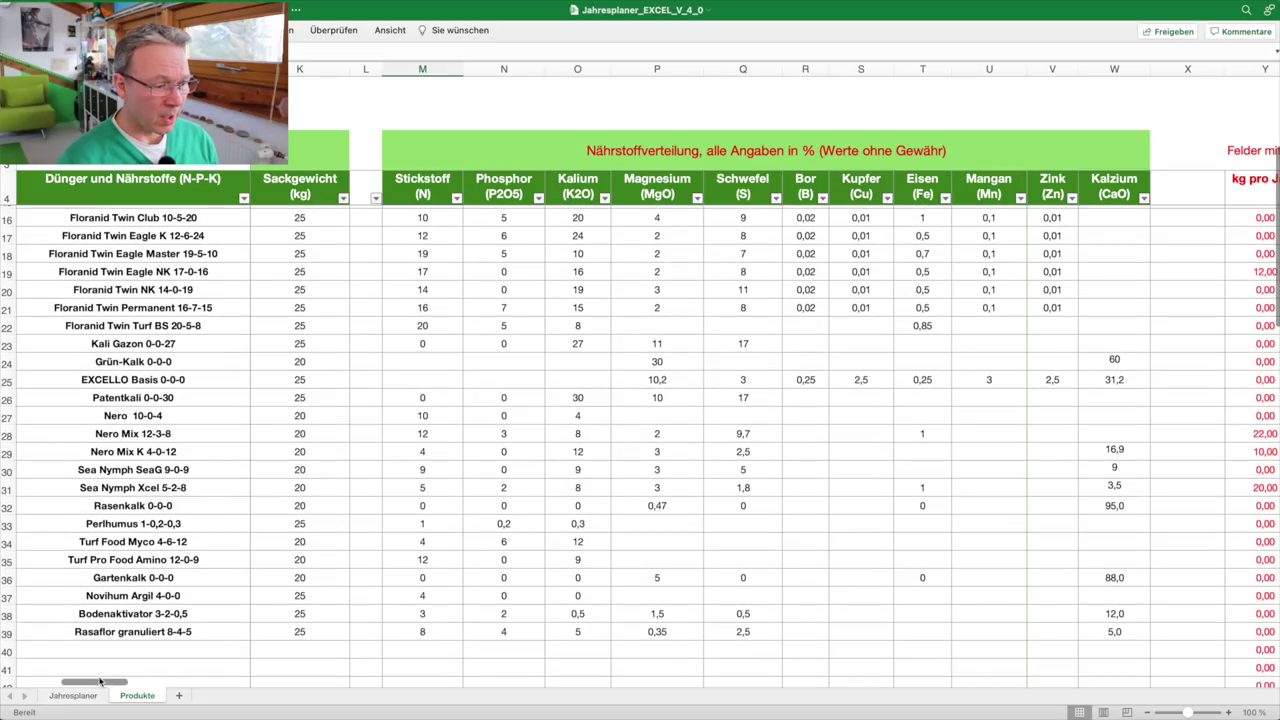
- Review the red formula columns from kg pro Jahr and the nutrient amounts through to Säcke/Jahr and Kosten/Jahr
left_click_drag(100, 682, 177, 681)
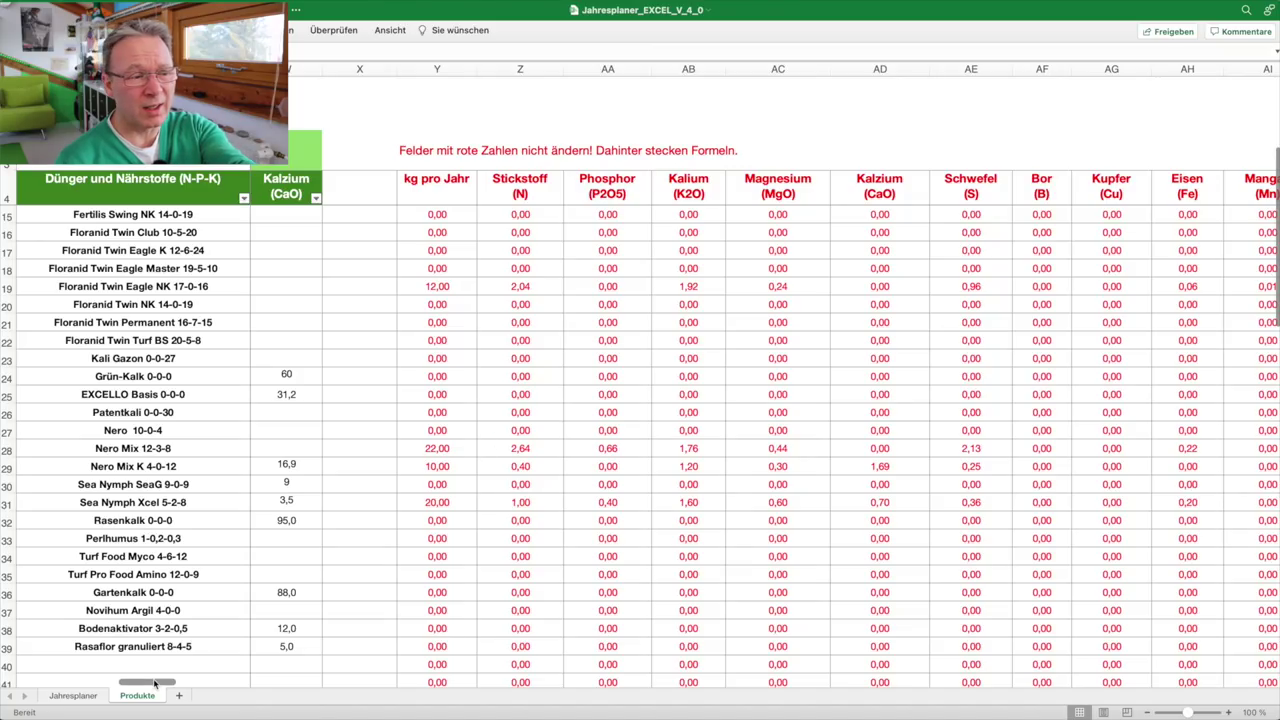
left_click(451, 251)
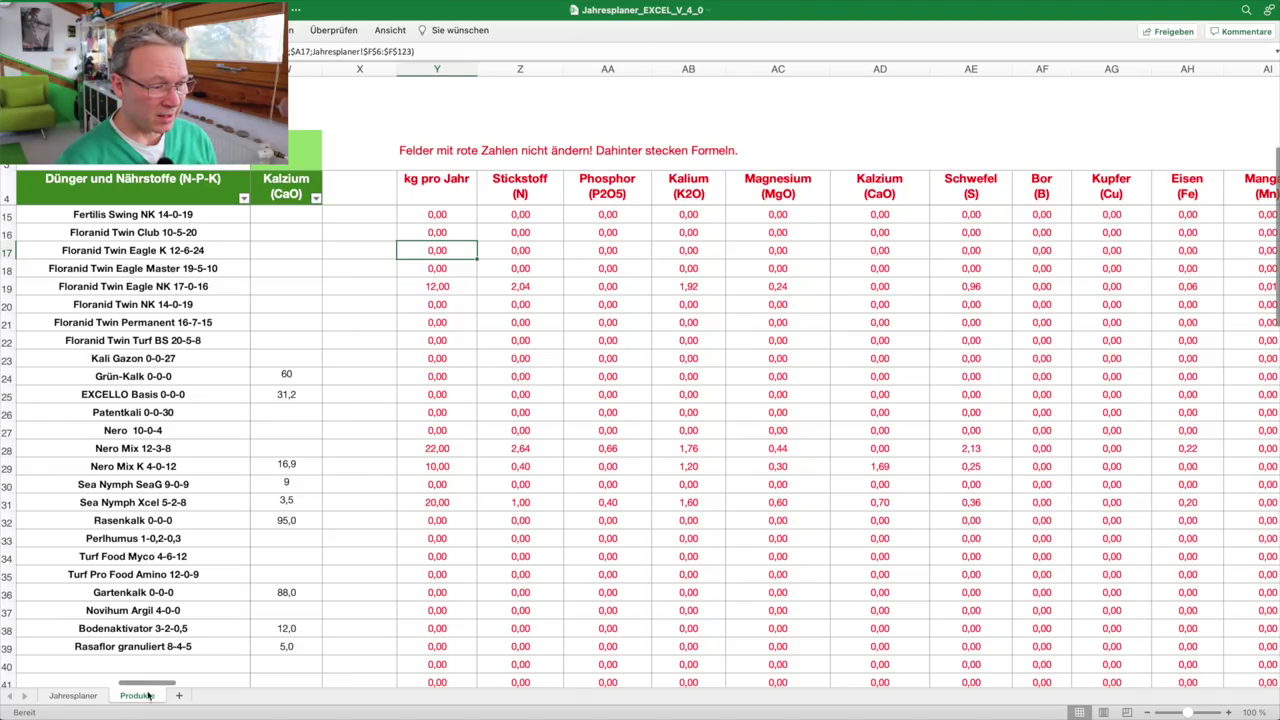
left_click_drag(152, 686, 187, 685)
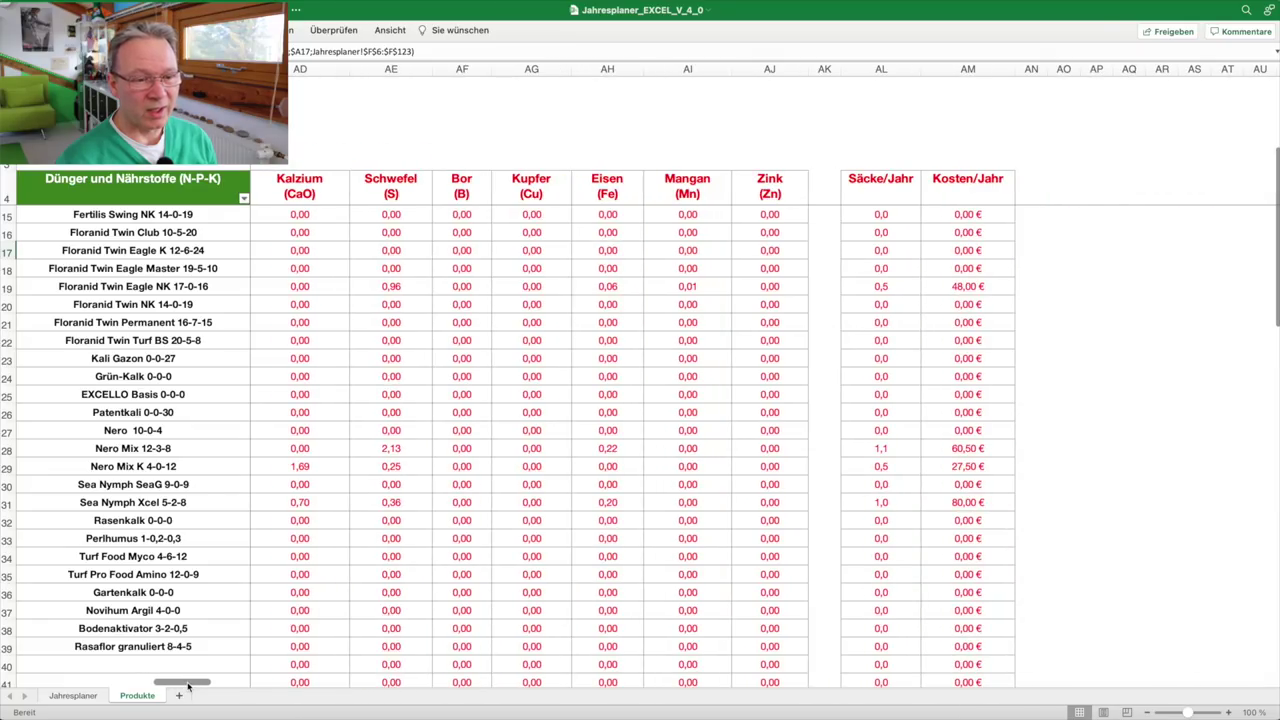
scroll(660, 415, "down", 3)
scroll(660, 415, "left", 2)
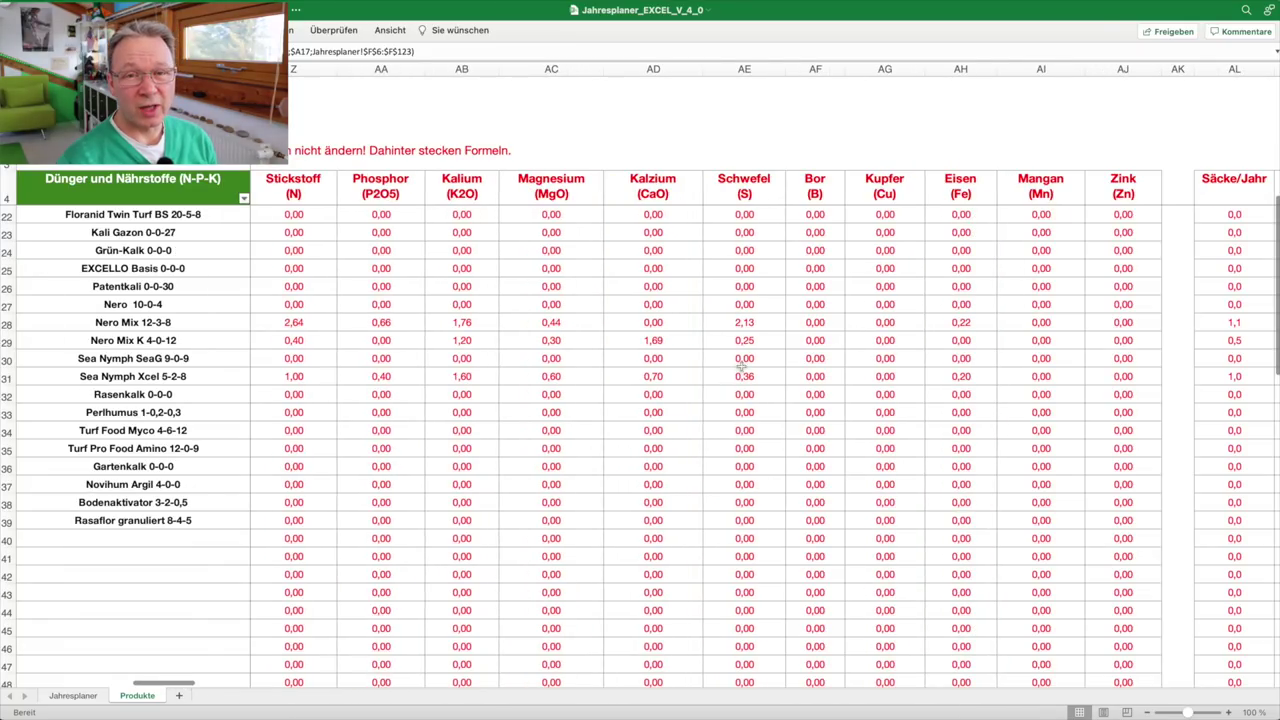
scroll(626, 394, "down", 2)
scroll(626, 394, "up", 4)
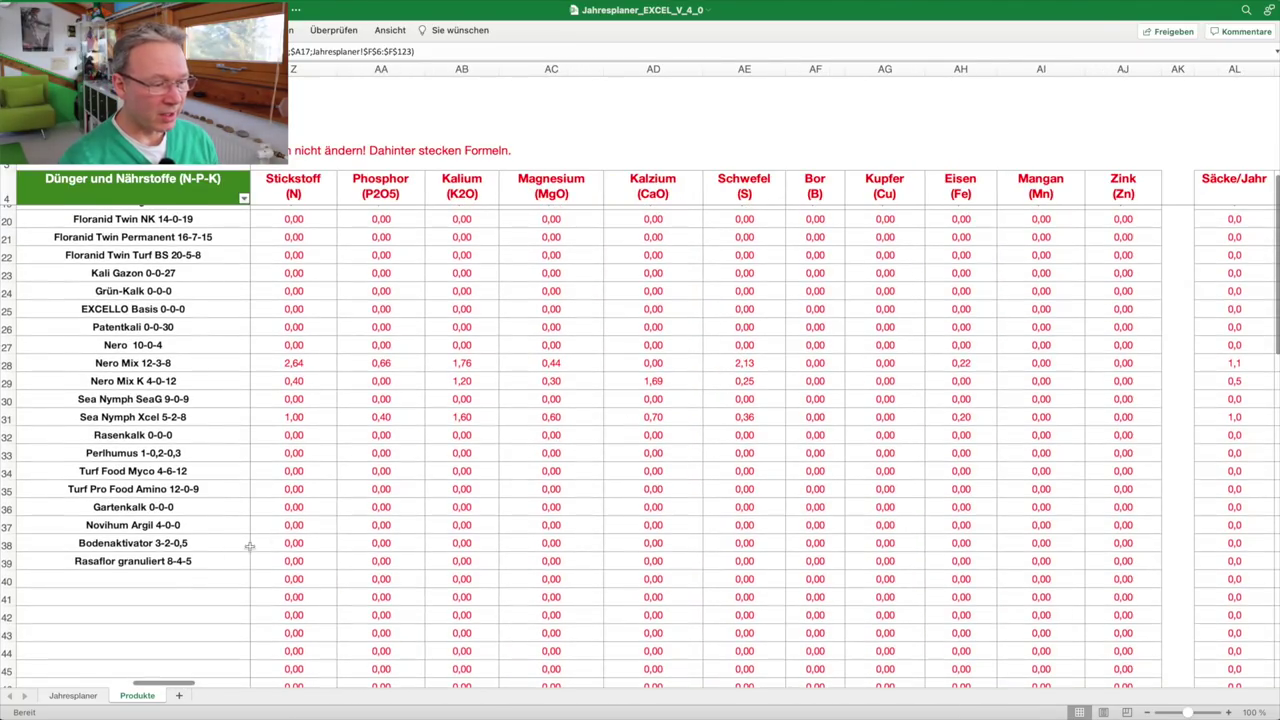
- Filter the product list by Hersteller/Lieferant to show only Grashobber products
scroll(175, 665, "left", 10)
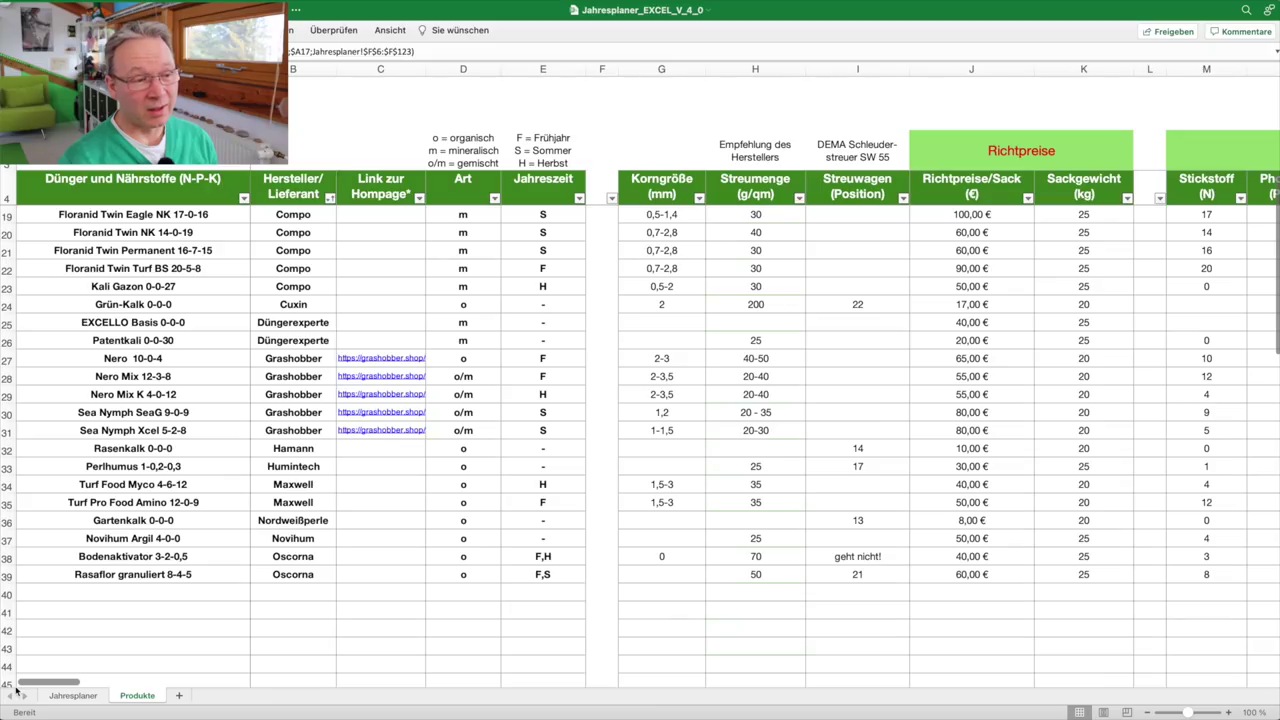
scroll(290, 495, "down", 2)
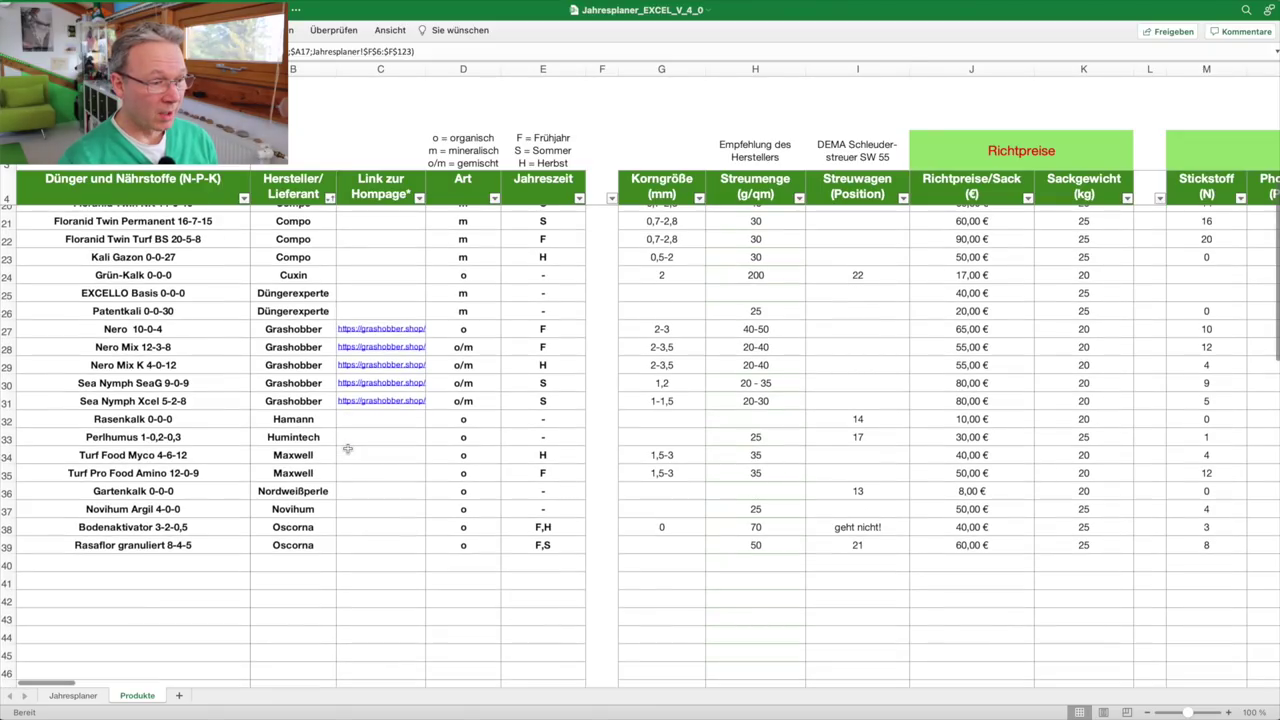
scroll(347, 449, "up", 4)
scroll(347, 449, "up", 12)
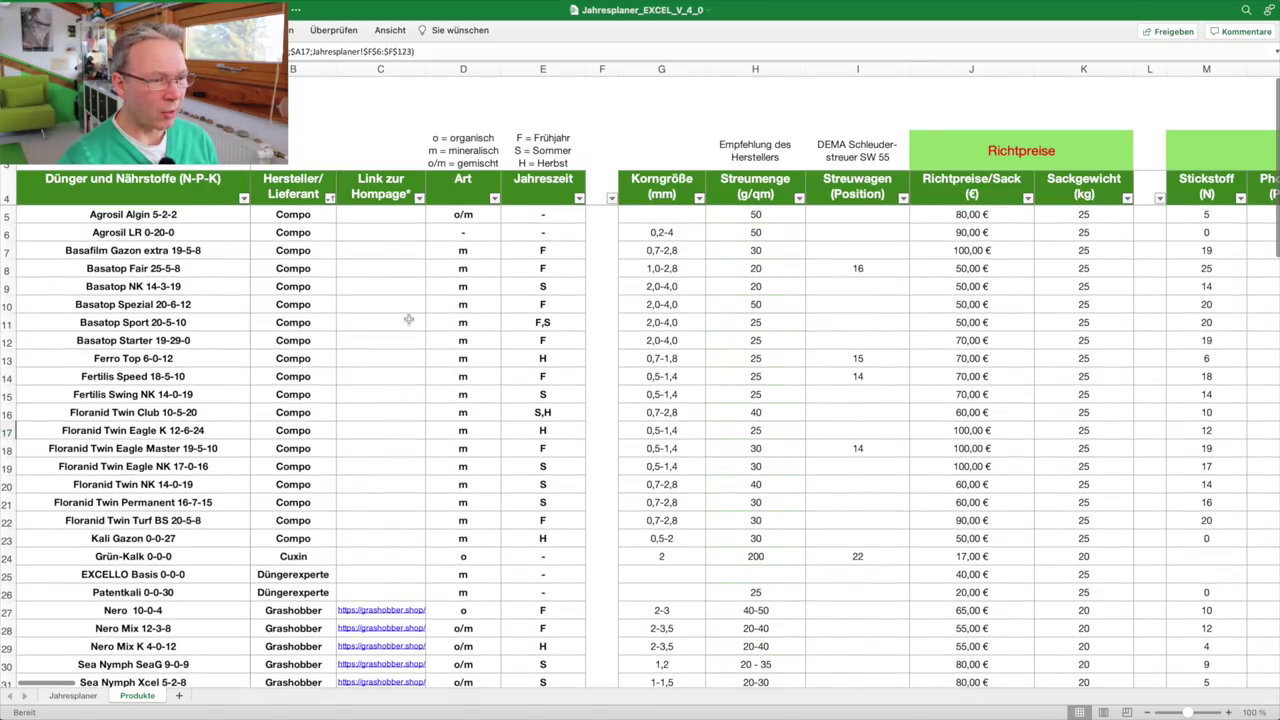
left_click(329, 198)
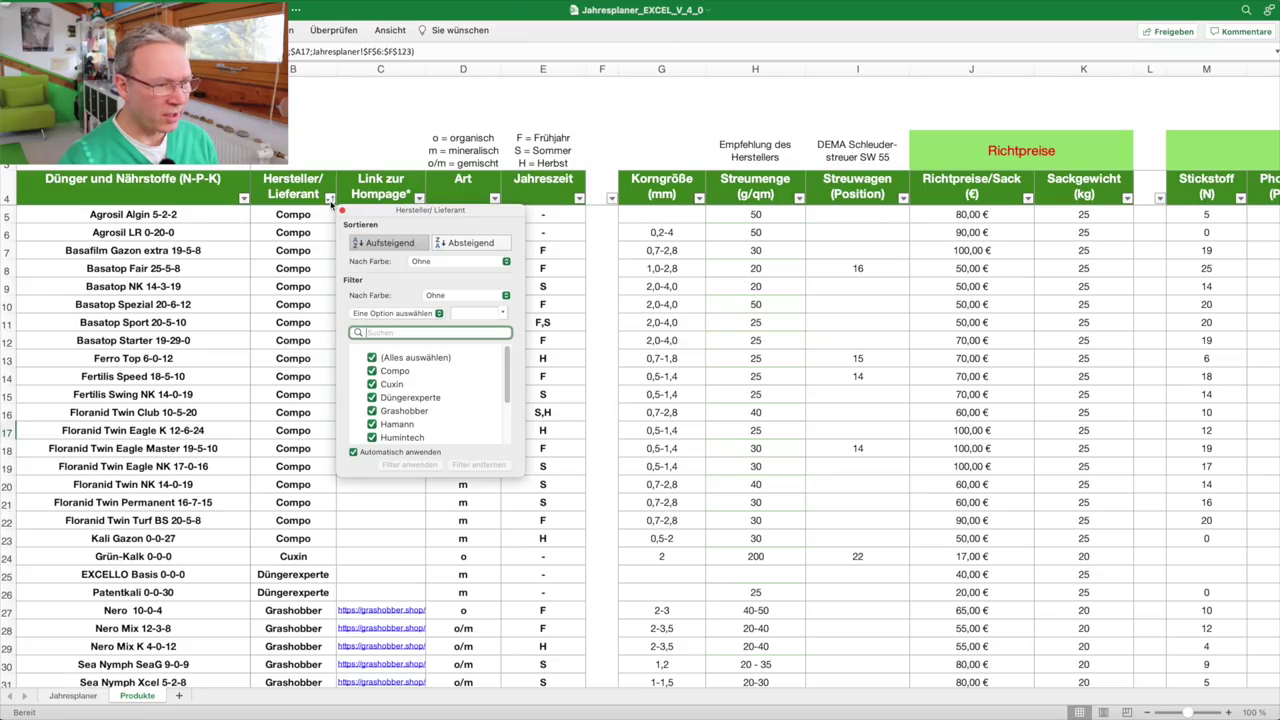
left_click(371, 357)
scroll(391, 407, "down", 3)
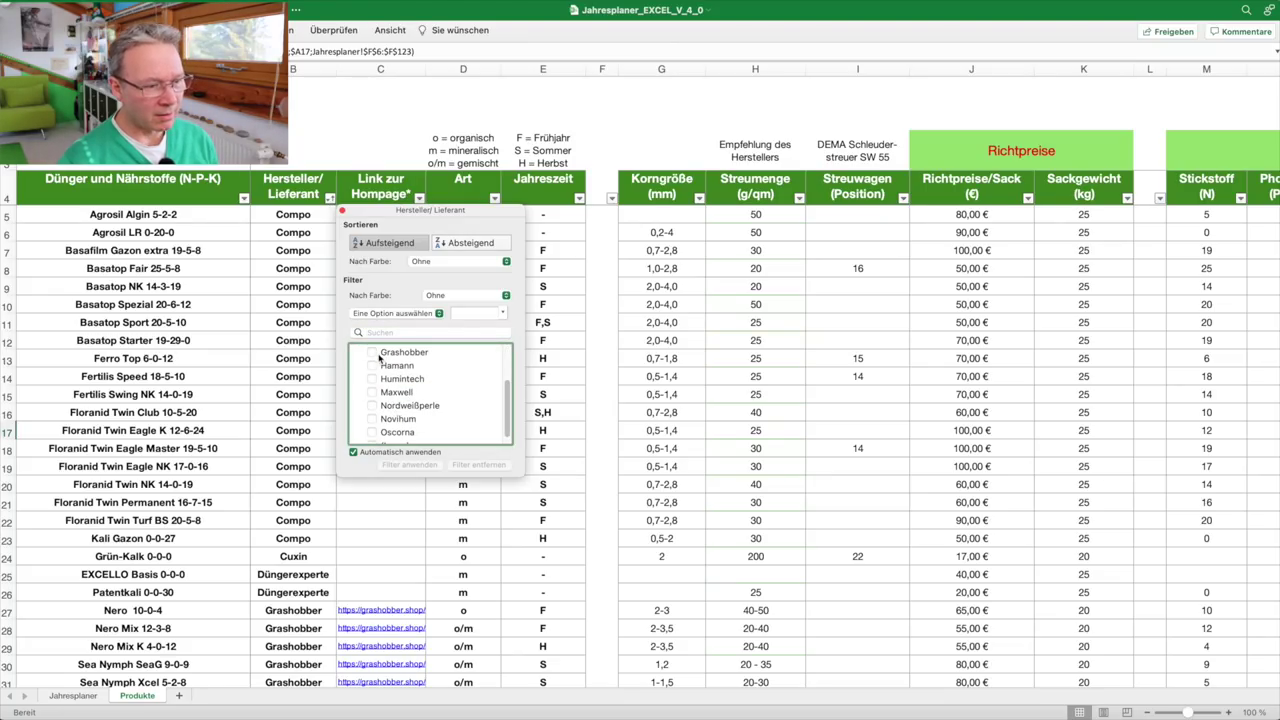
left_click(376, 355)
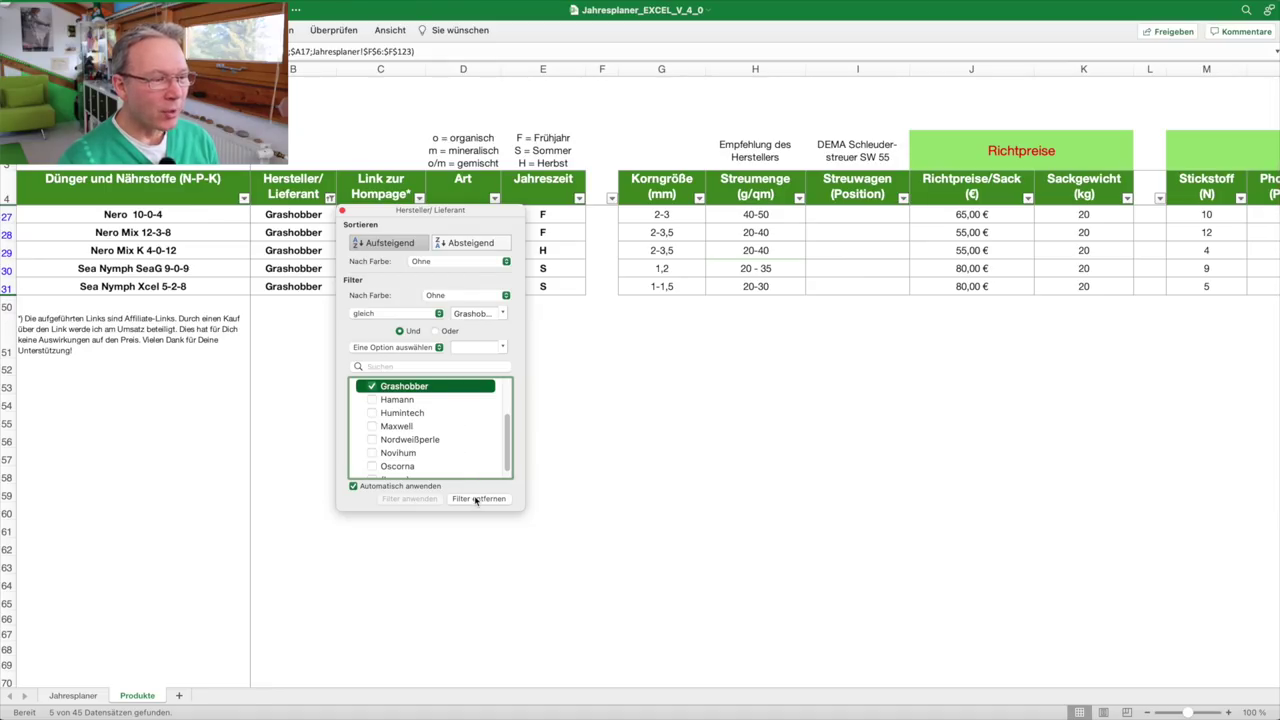
left_click(583, 468)
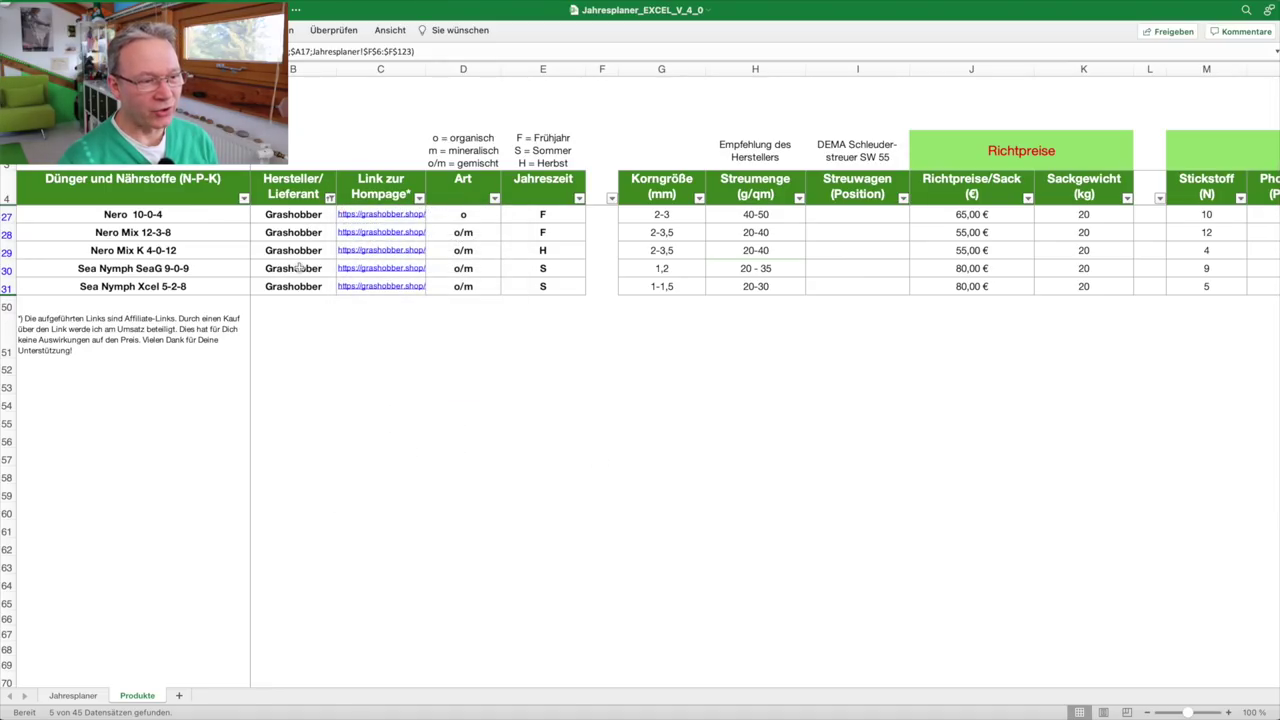
- Reset the Hersteller/Lieferant filter to include all manufacturers
left_click(329, 203)
left_click(375, 391)
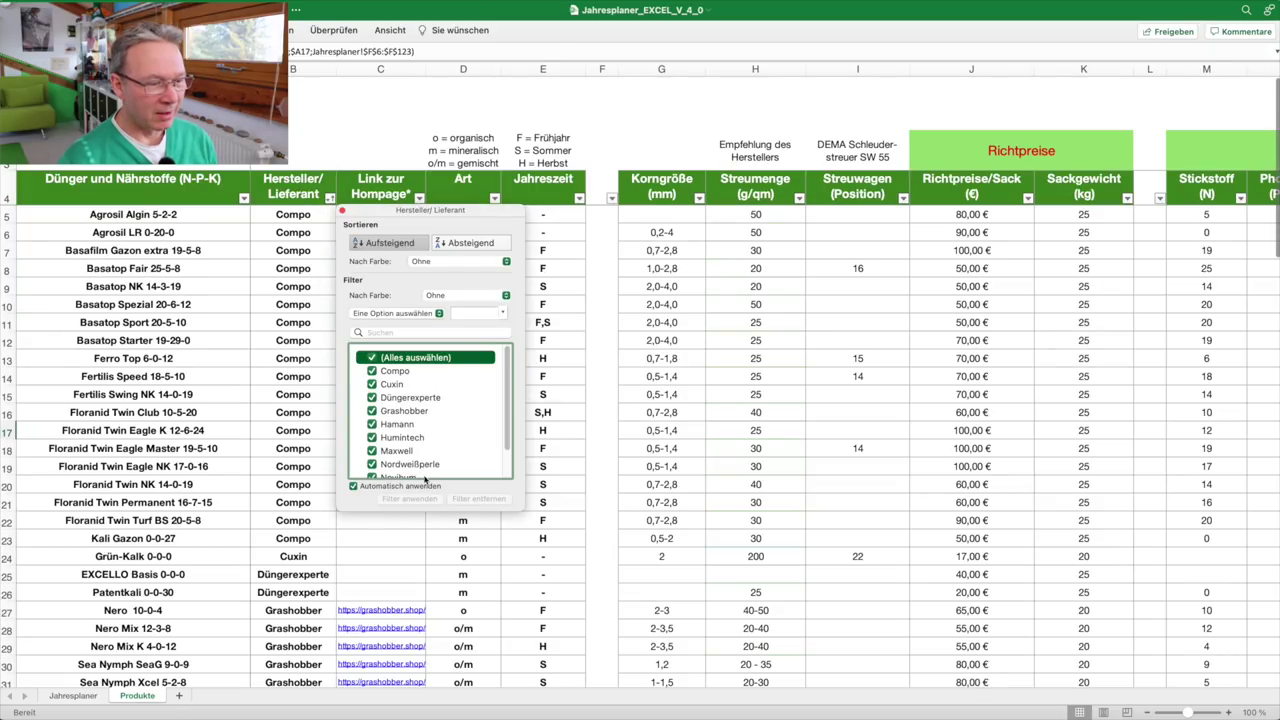
left_click(598, 380)
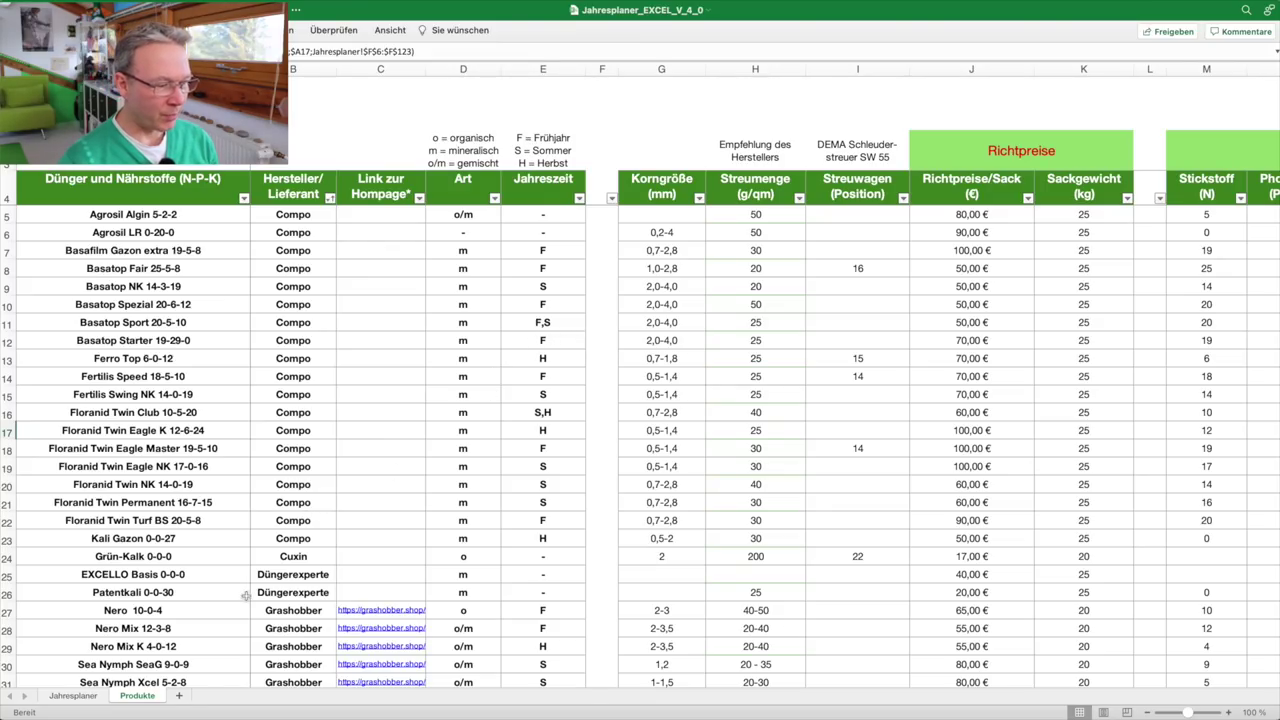
- On the Jahresplaner sheet, try Lüften as the February activity in row 11 and restore Bodenanalyse
left_click(73, 696)
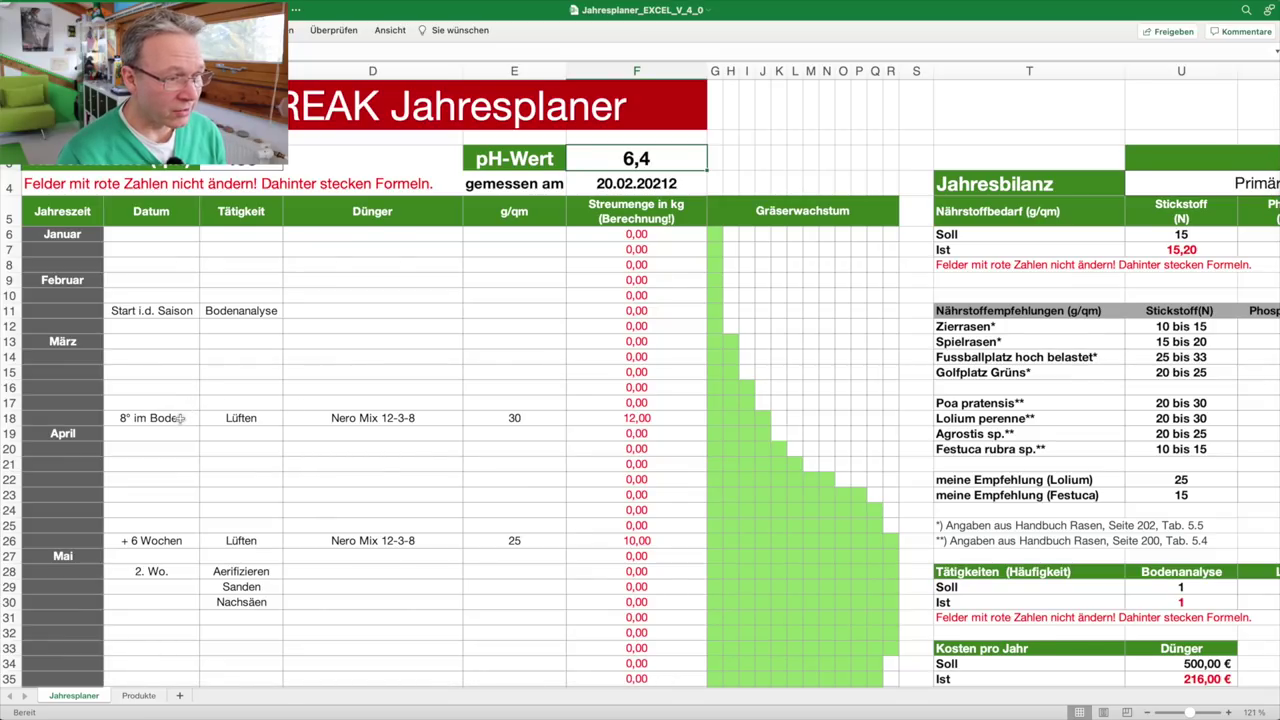
left_click(266, 311)
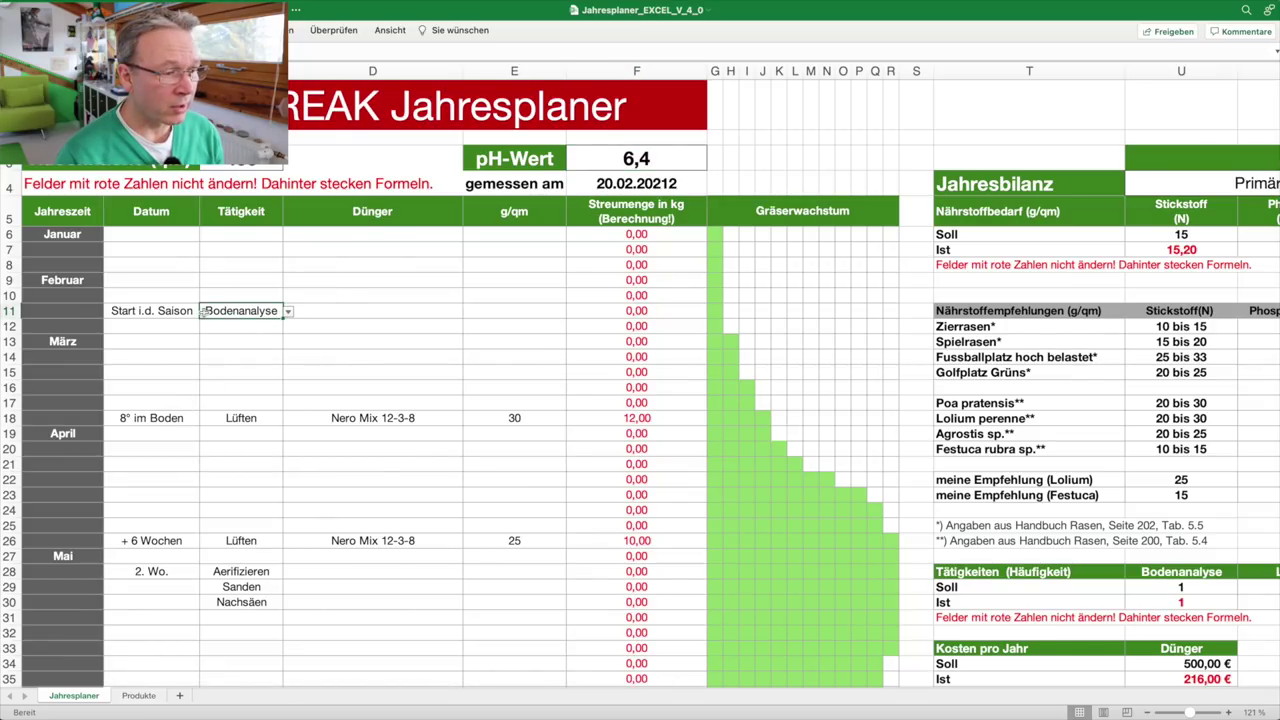
left_click(288, 312)
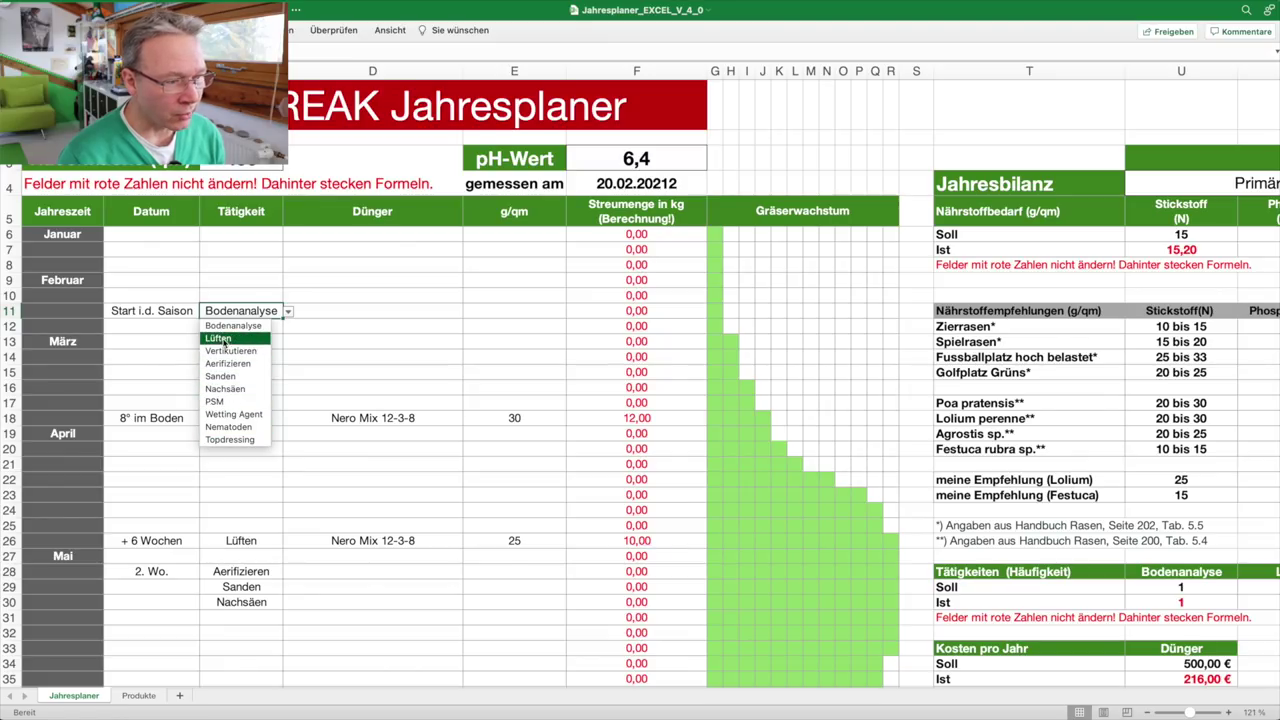
left_click(218, 338)
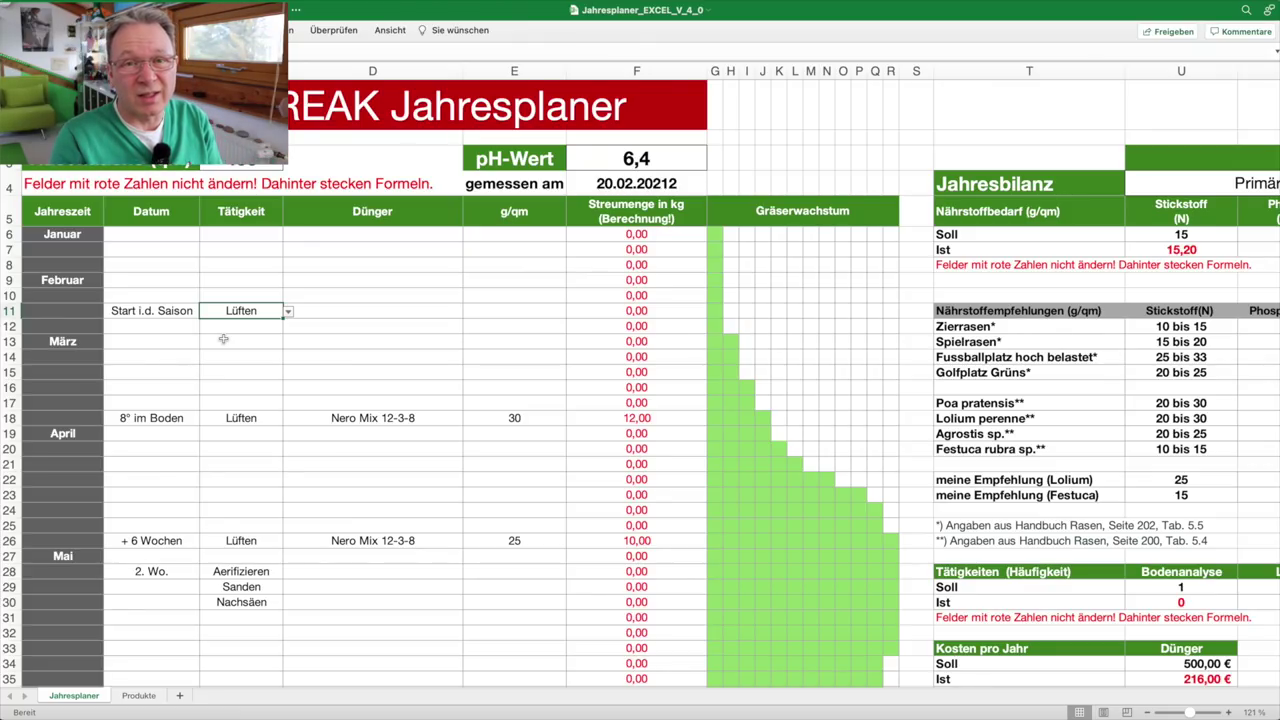
left_click(288, 312)
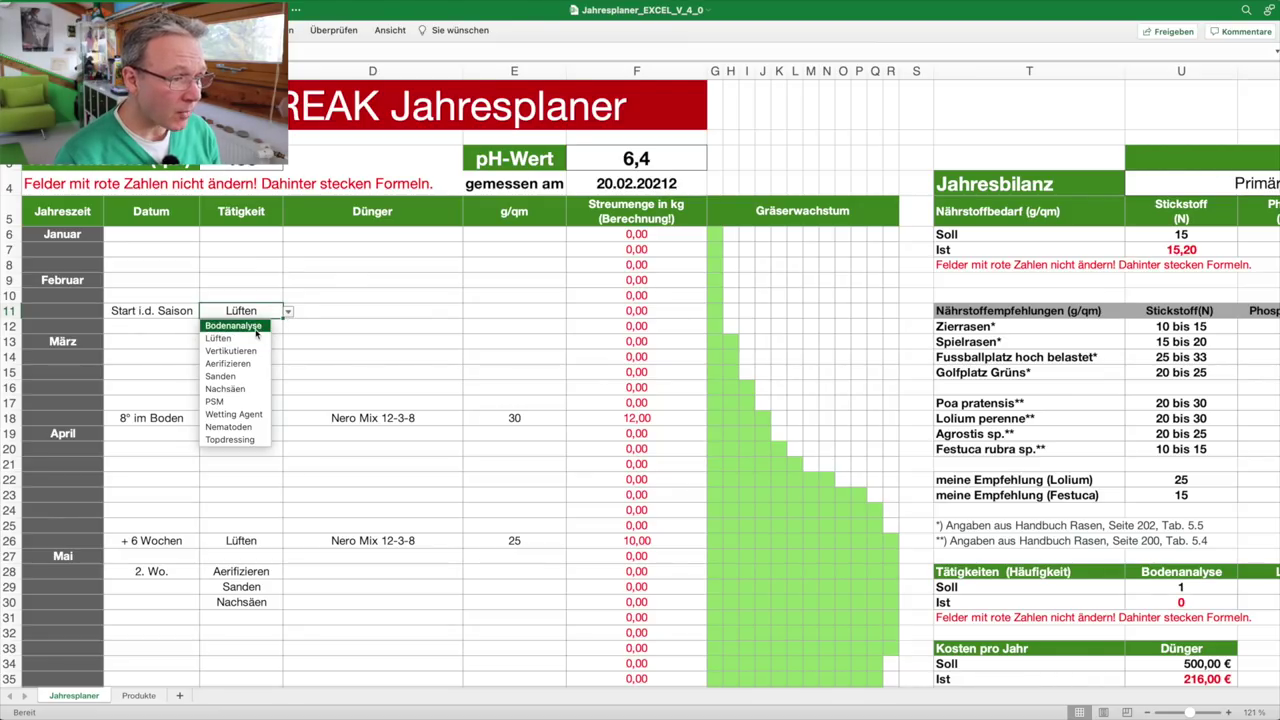
left_click(252, 326)
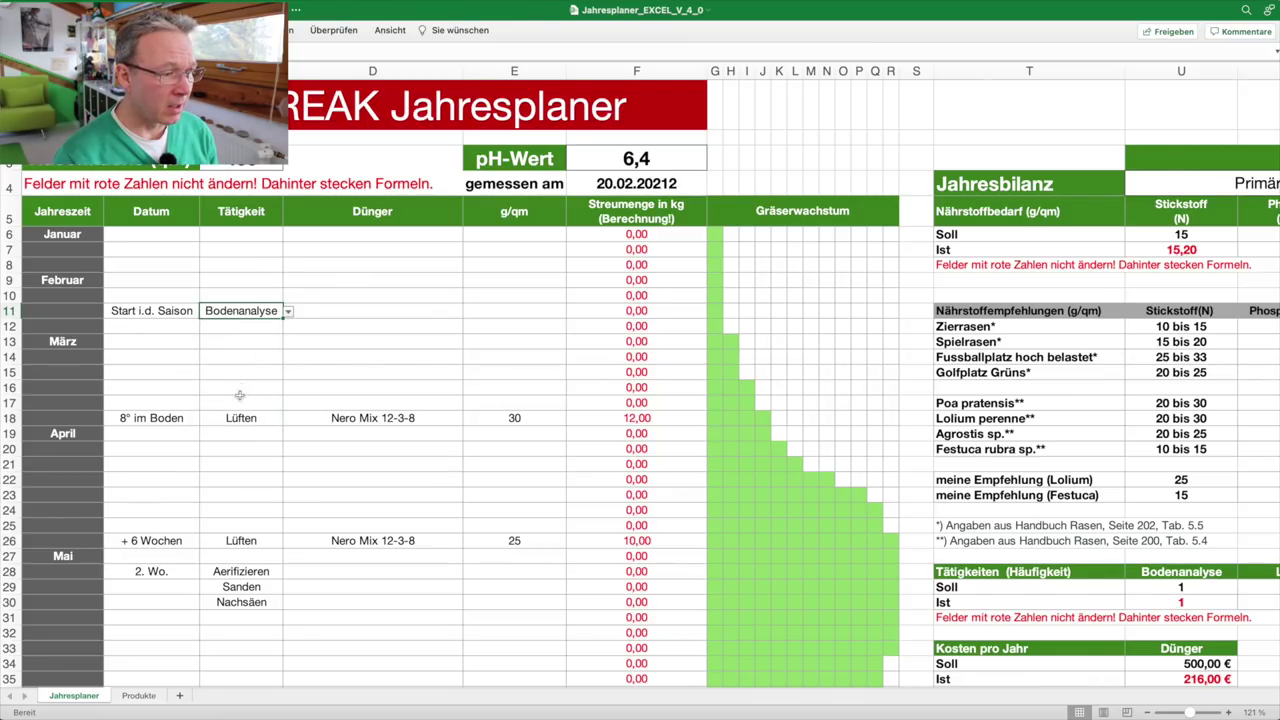
- Enter "200° DLTS" as the March date in row 18 and highlight that row's activity and fertilizer cells
scroll(210, 408, "down", 1)
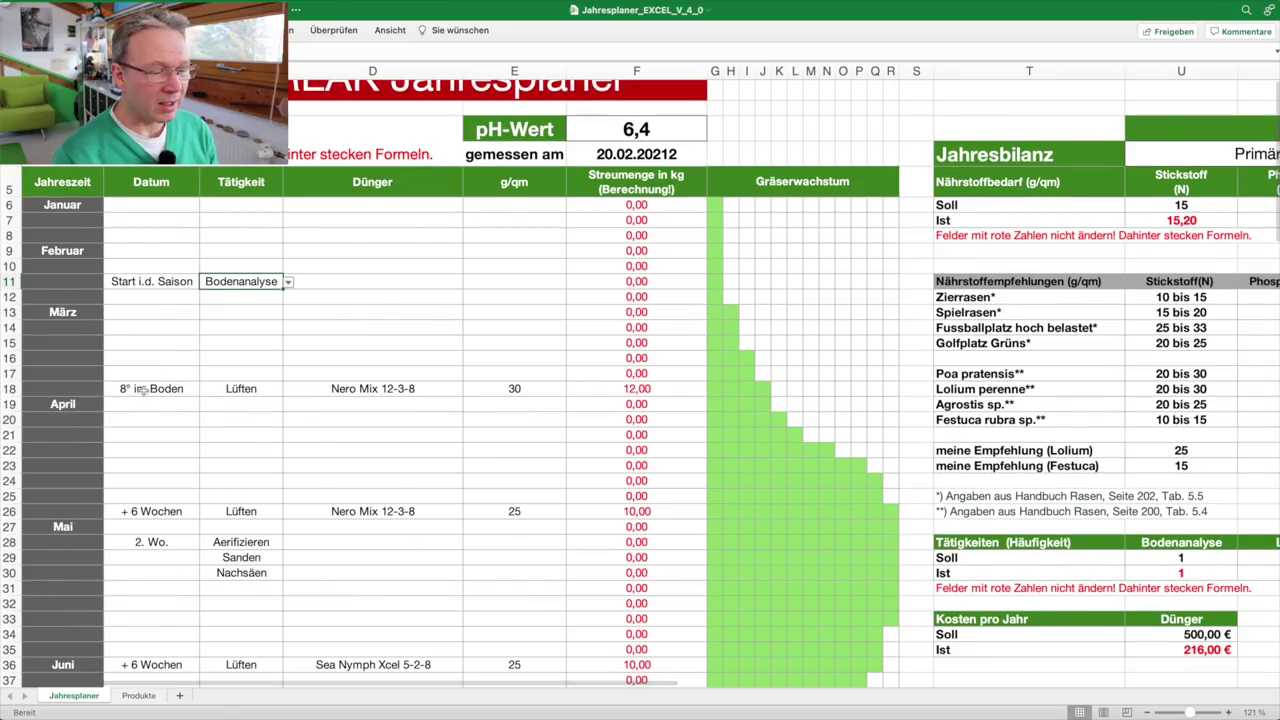
left_click(144, 389)
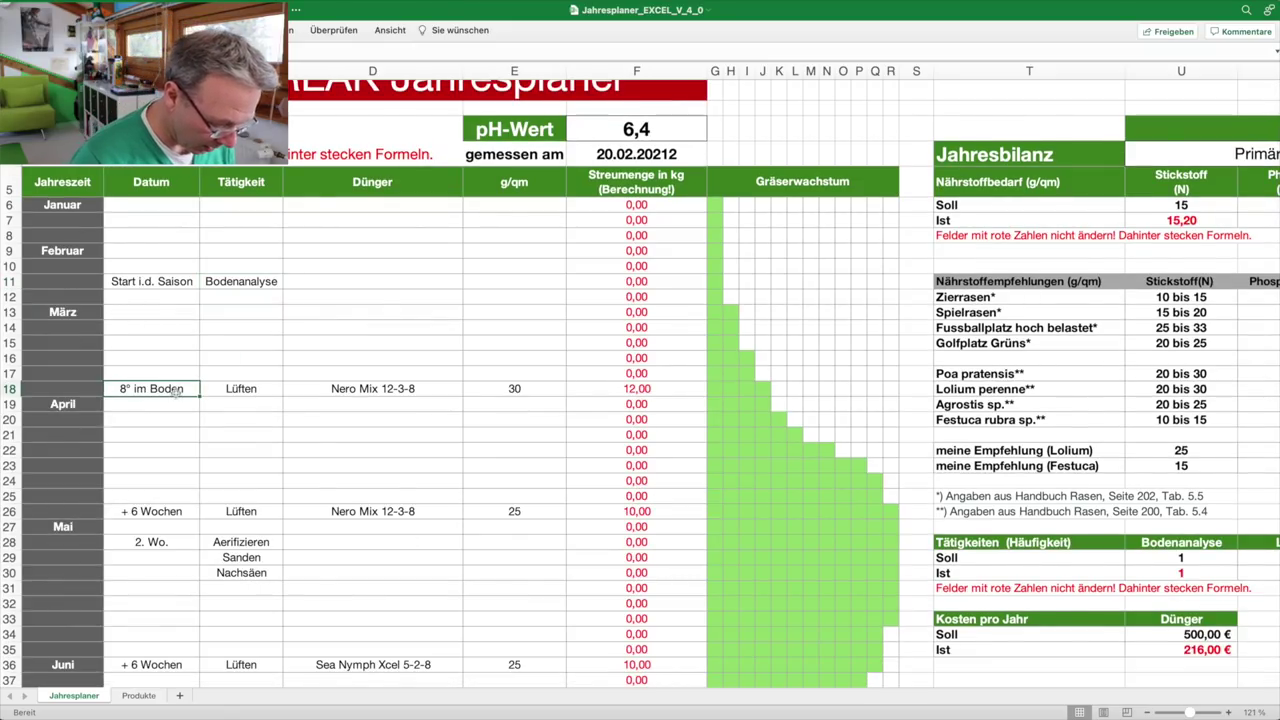
type("2")
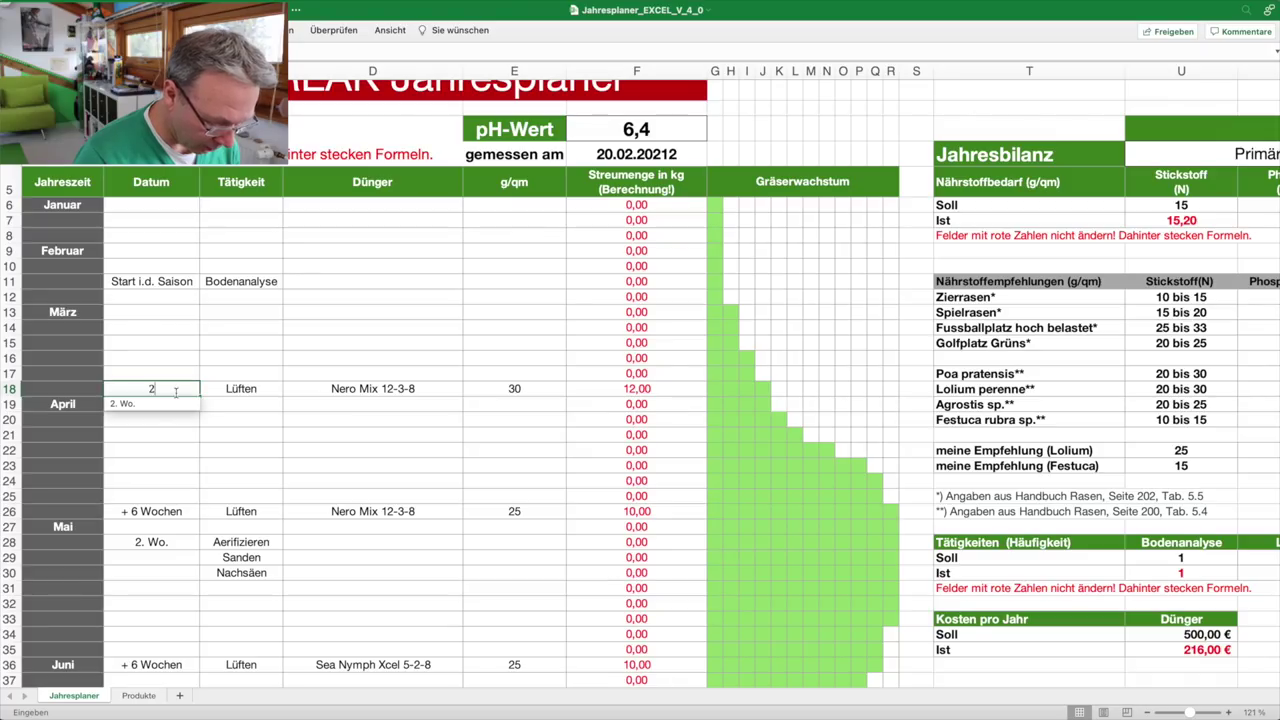
type("00°")
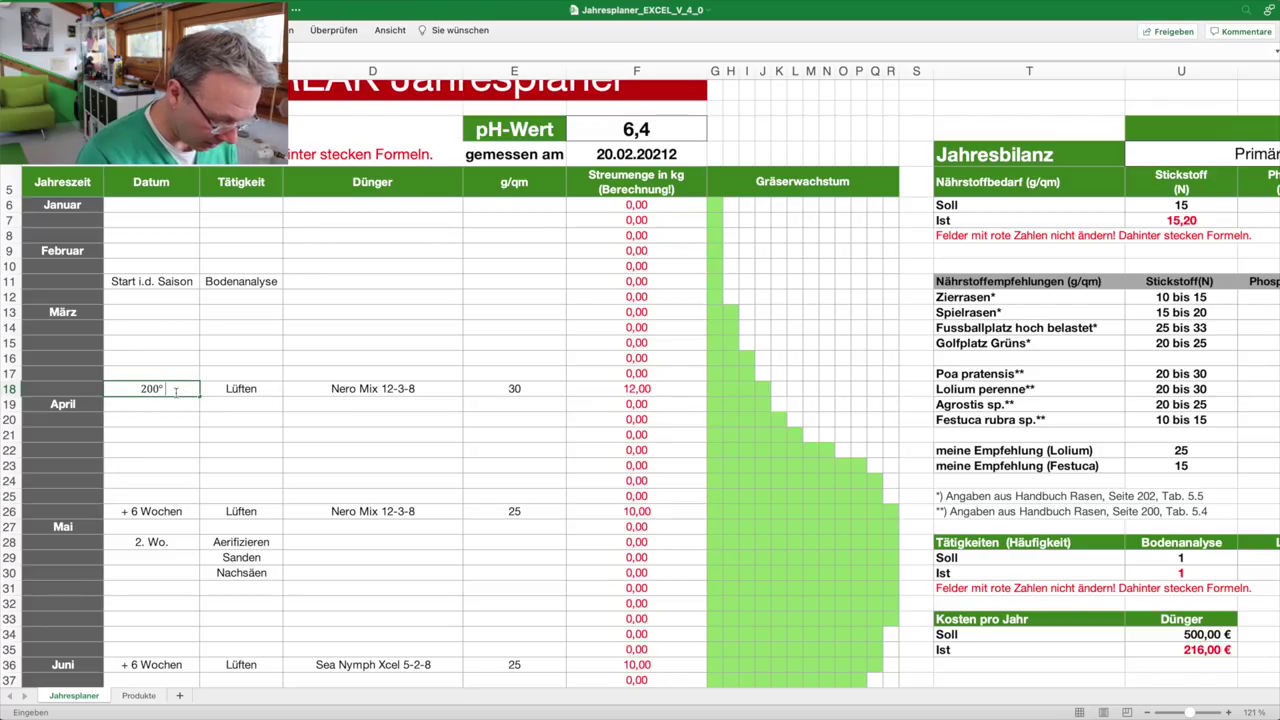
type(" D")
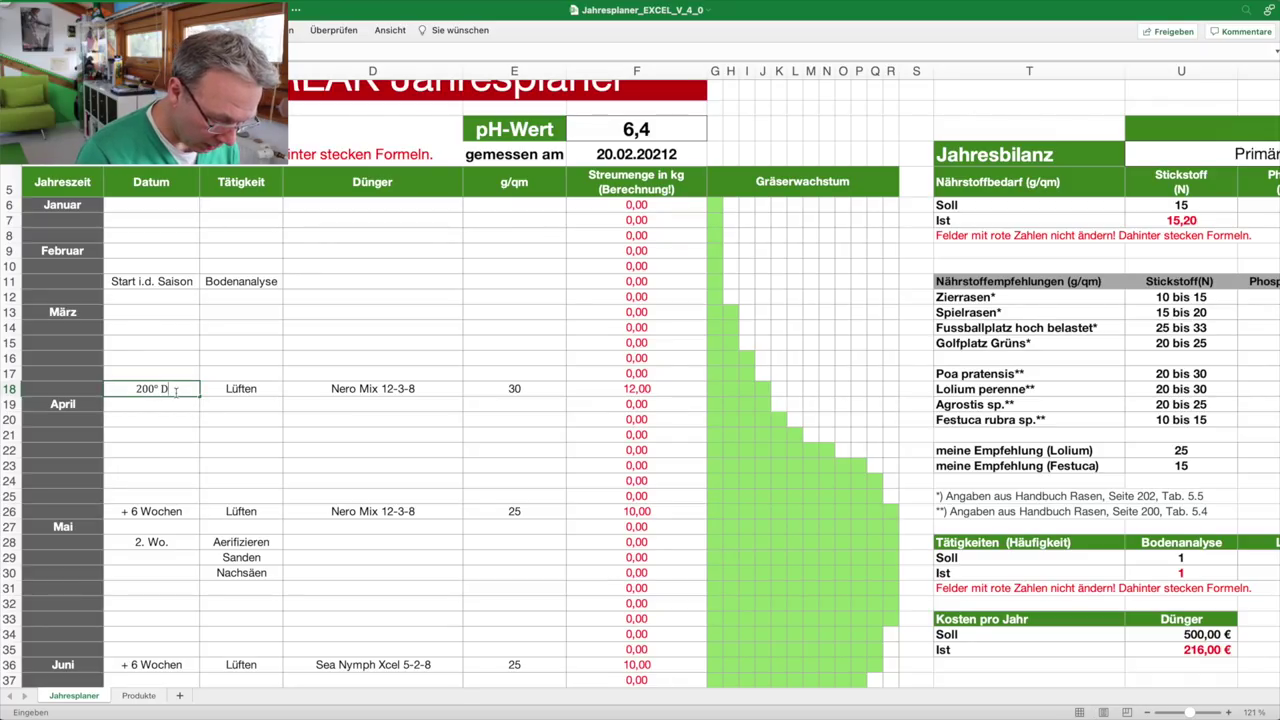
type("LTS")
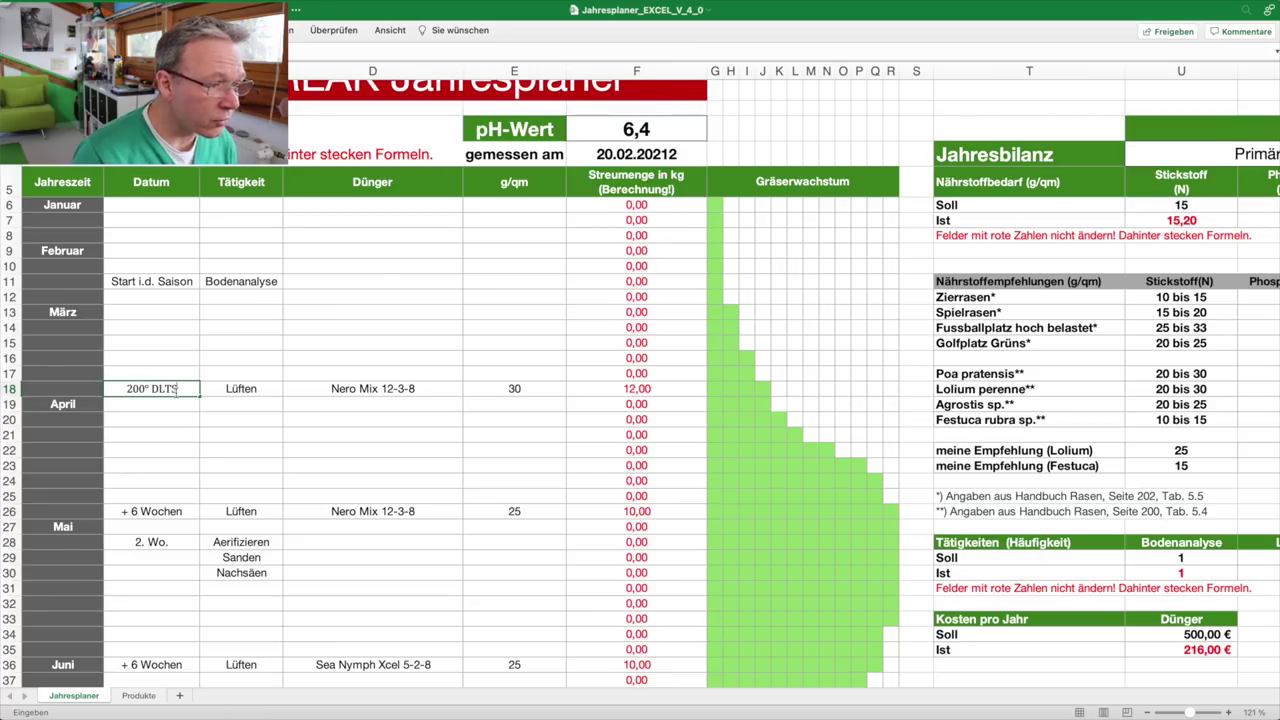
key("Return")
left_click(272, 389)
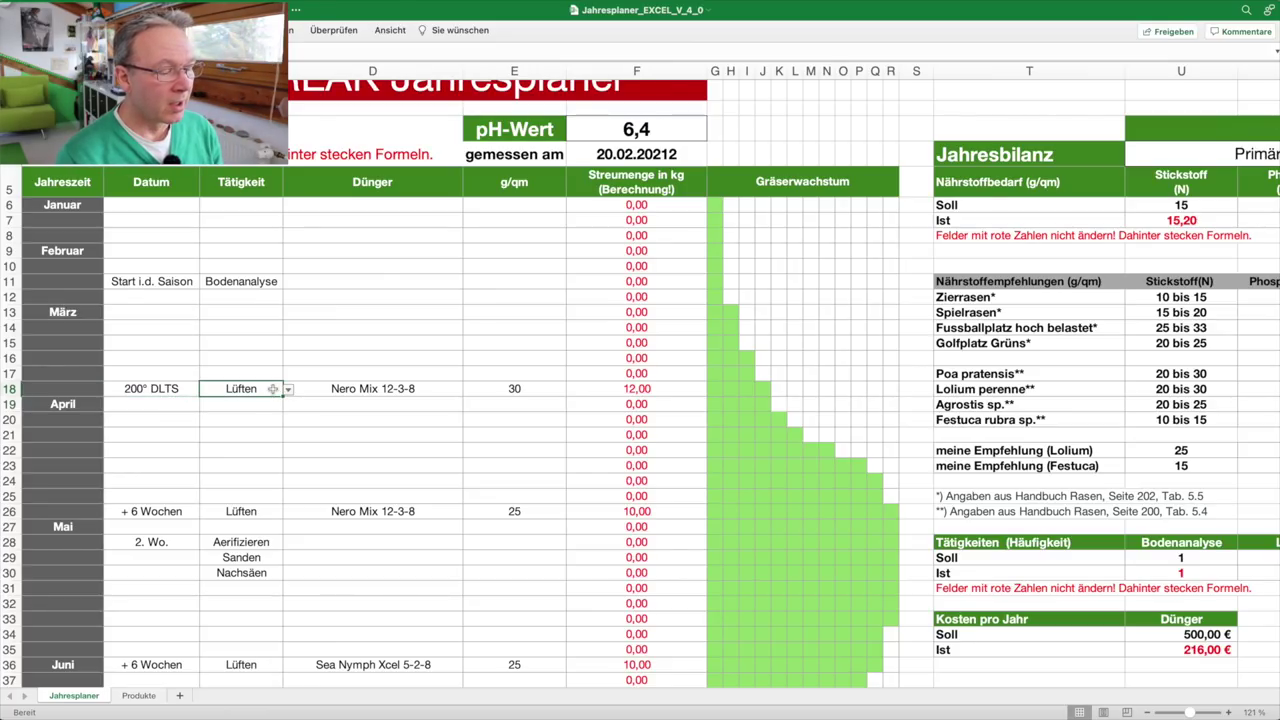
left_click(420, 388)
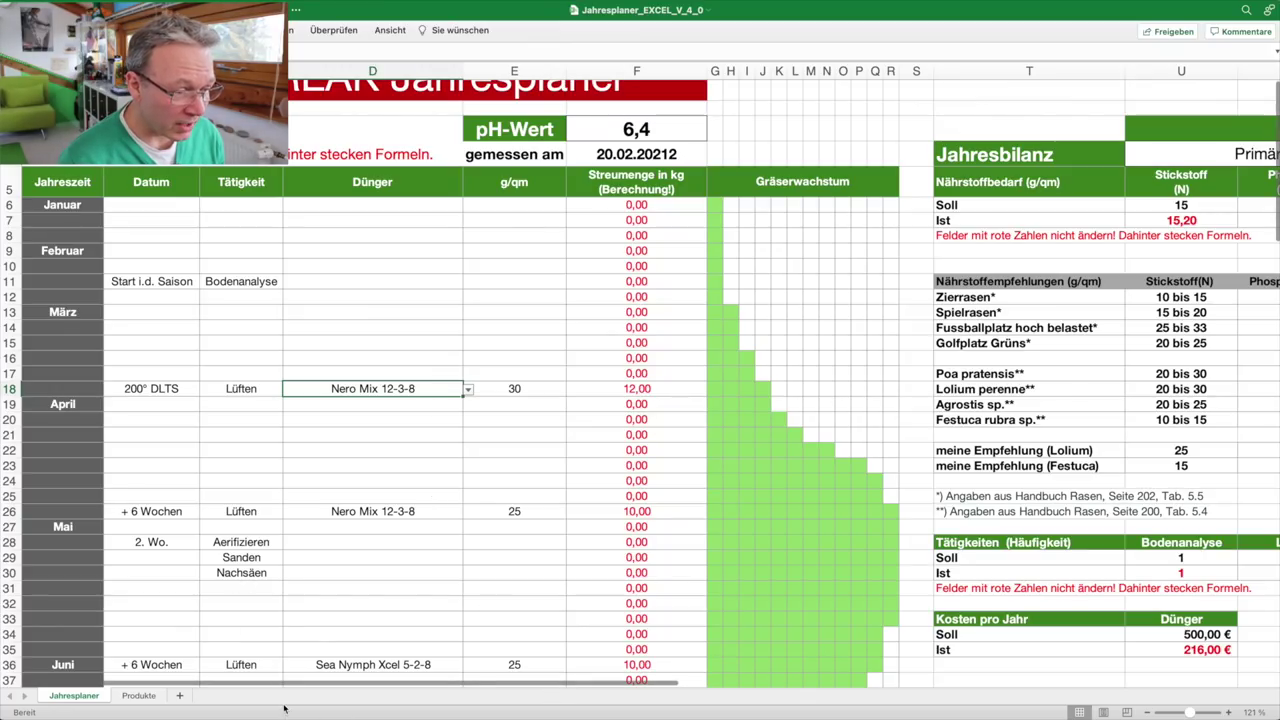
- Examine the Jahresbilanz table, highlighting its Makronährstoffe and Mikronährstoffe headings
scroll(432, 685, "right", 5)
left_click_drag(432, 685, 886, 663)
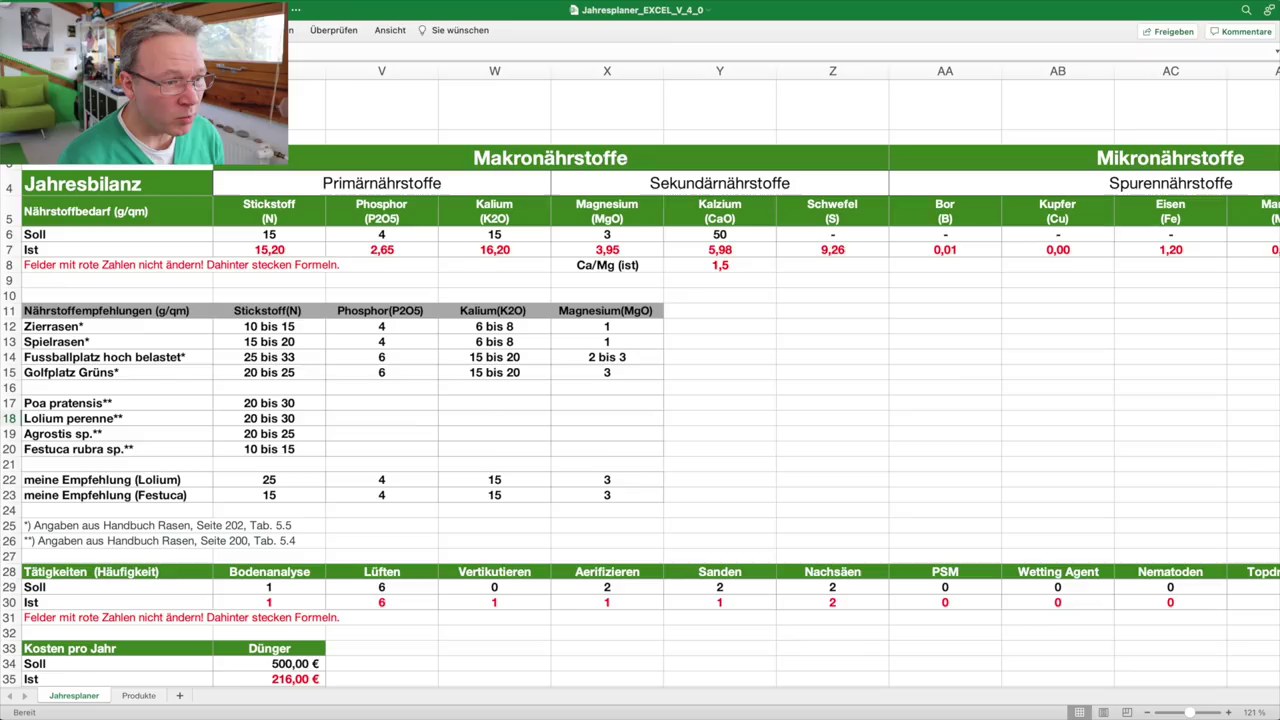
left_click(427, 155)
left_click(1081, 157)
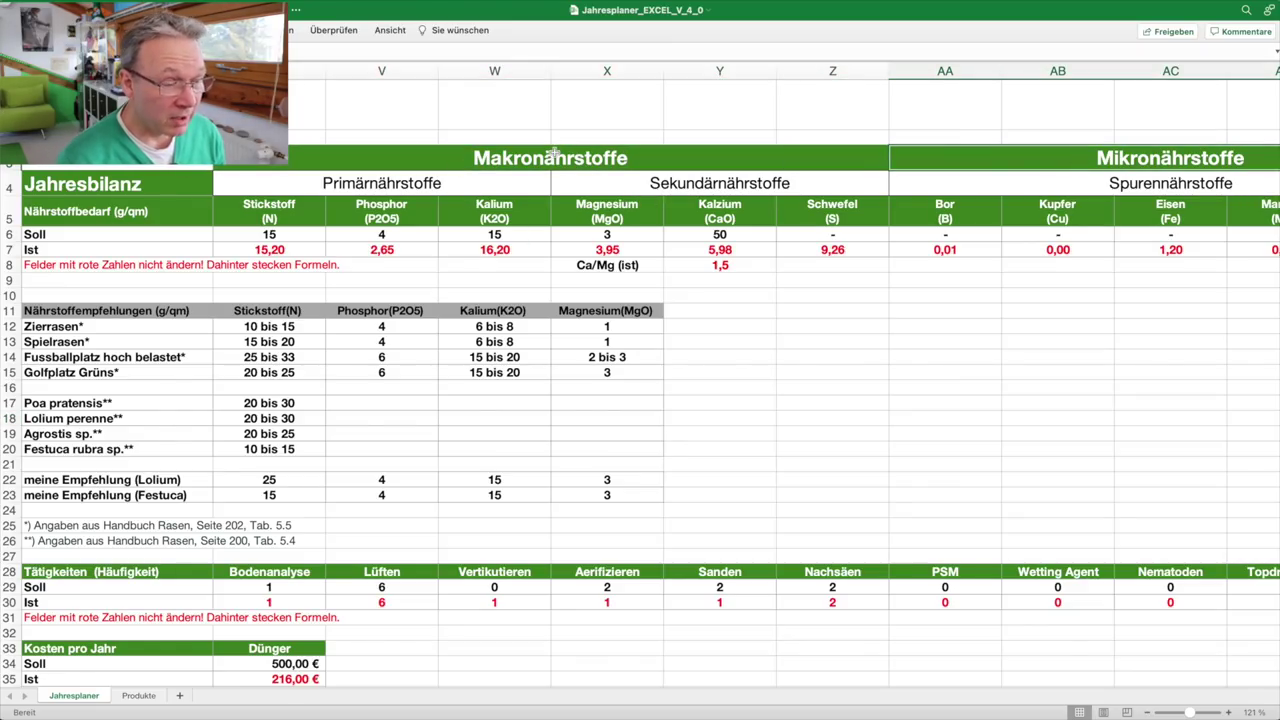
- Highlight the Primärnährstoffe and Sekundärnährstoffe headings and the nutrient names listed under each of them in the Jahresbilanz
left_click(418, 180)
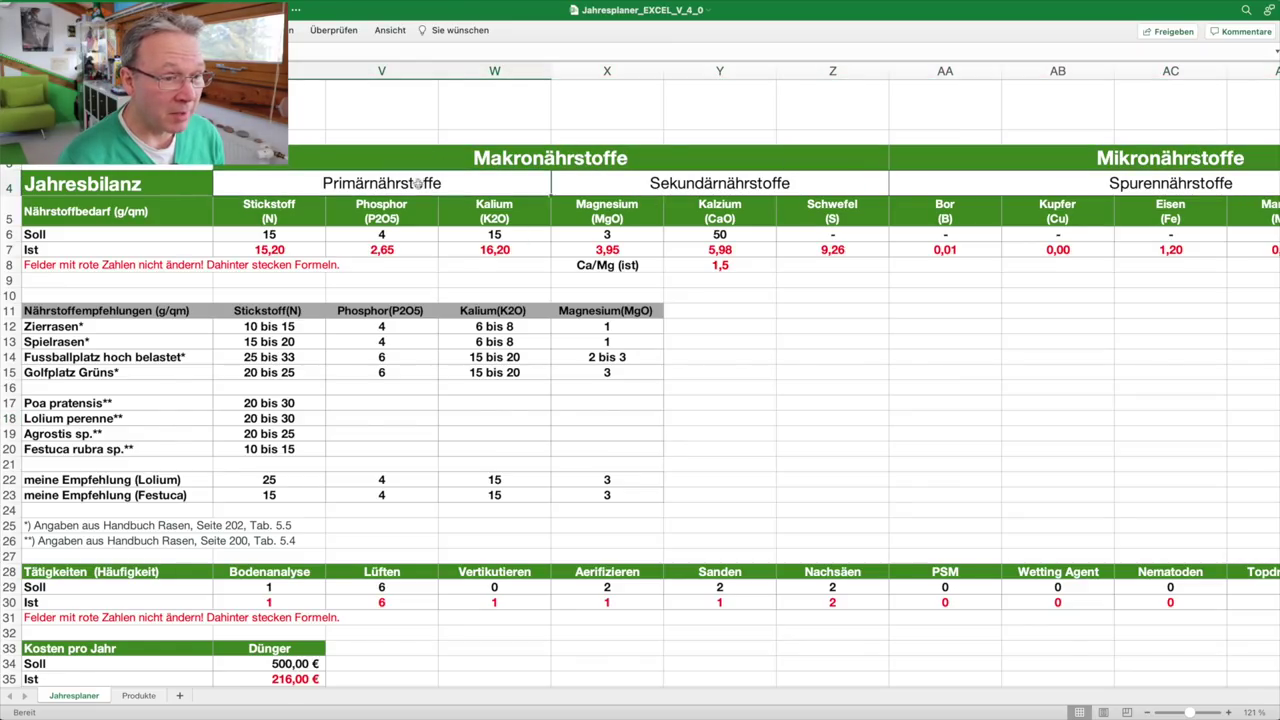
left_click(671, 175)
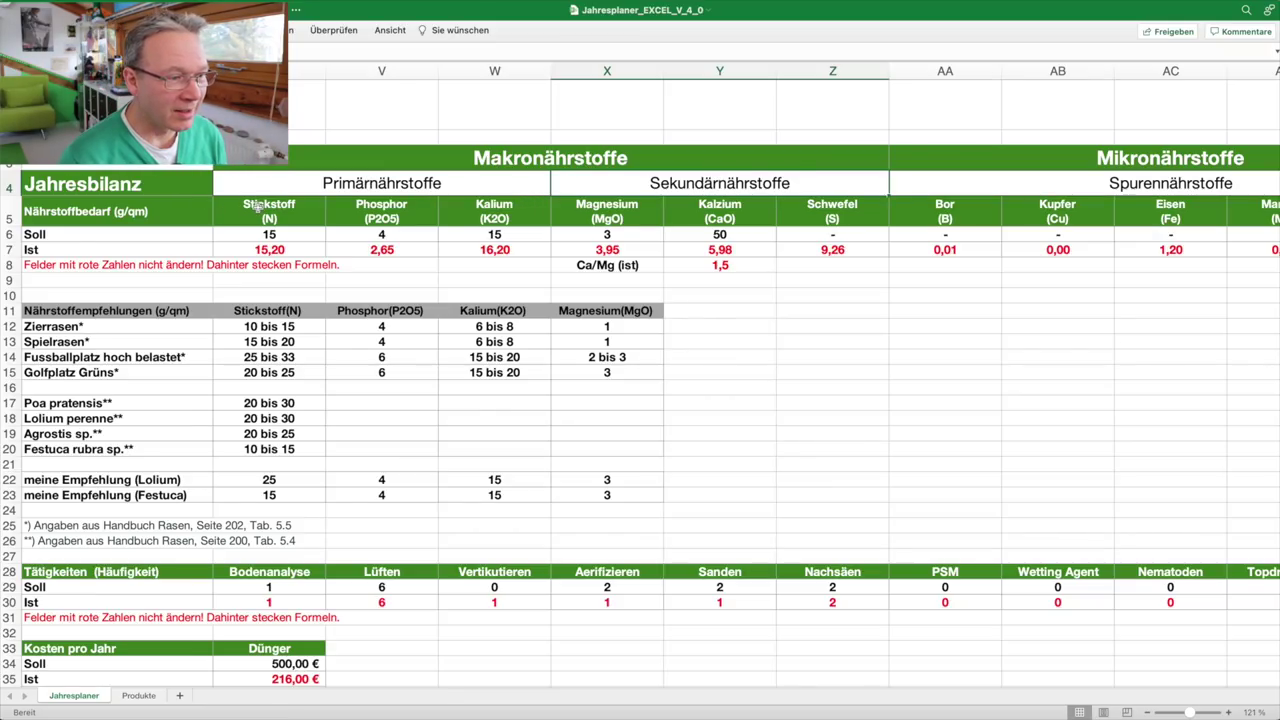
left_click_drag(258, 205, 464, 203)
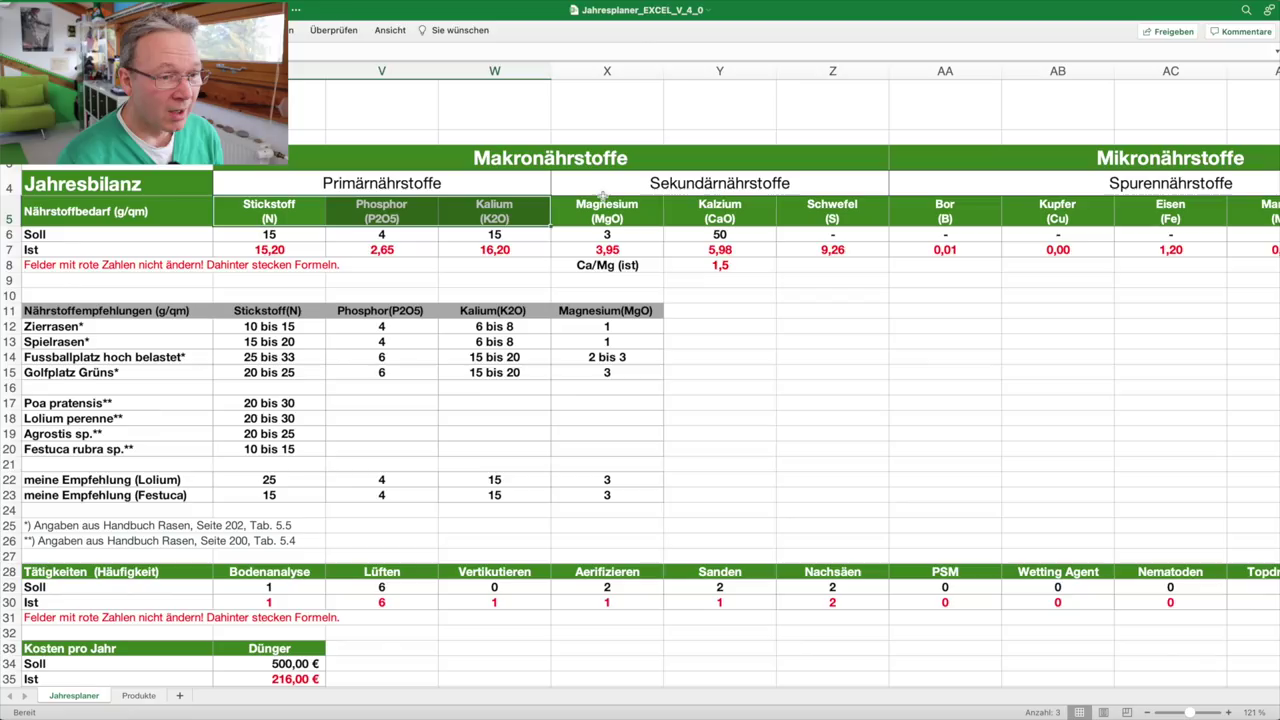
left_click_drag(605, 208, 784, 212)
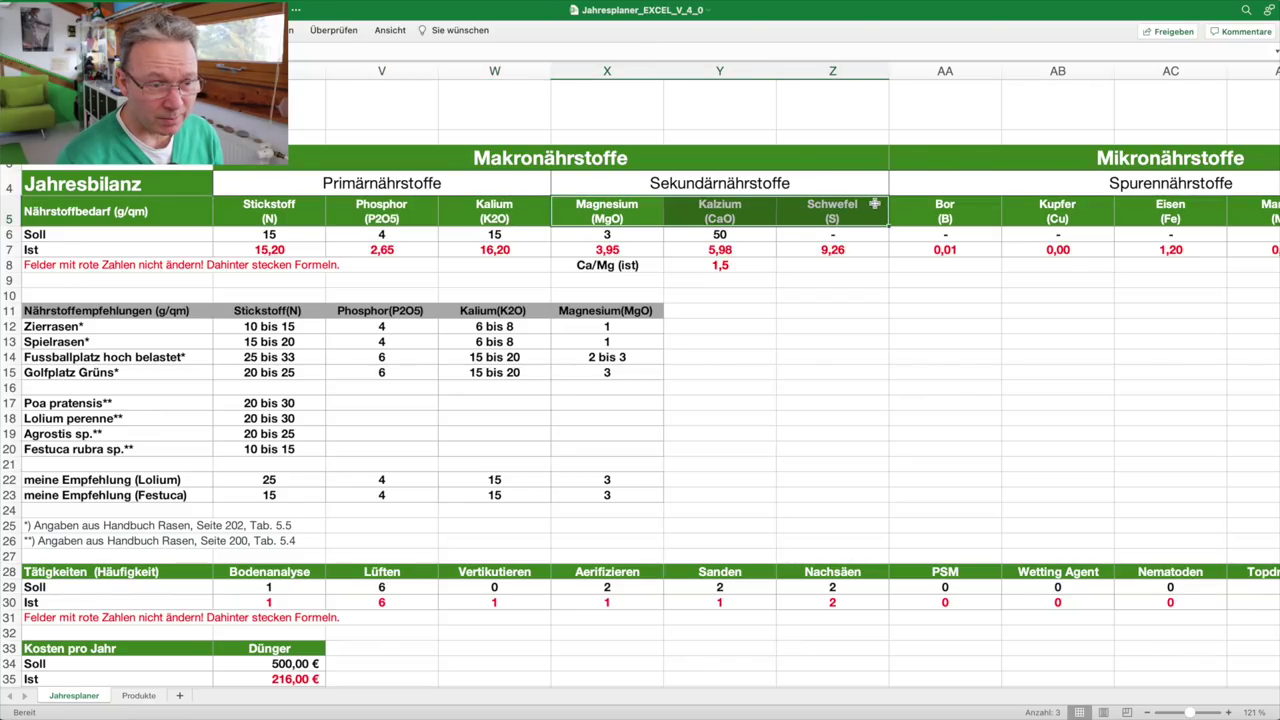
- Highlight the trace elements from Bor to Zink under Spurennährstoffe, and the Eisen heading with its Soll and Ist cells
left_click_drag(958, 213, 1085, 218)
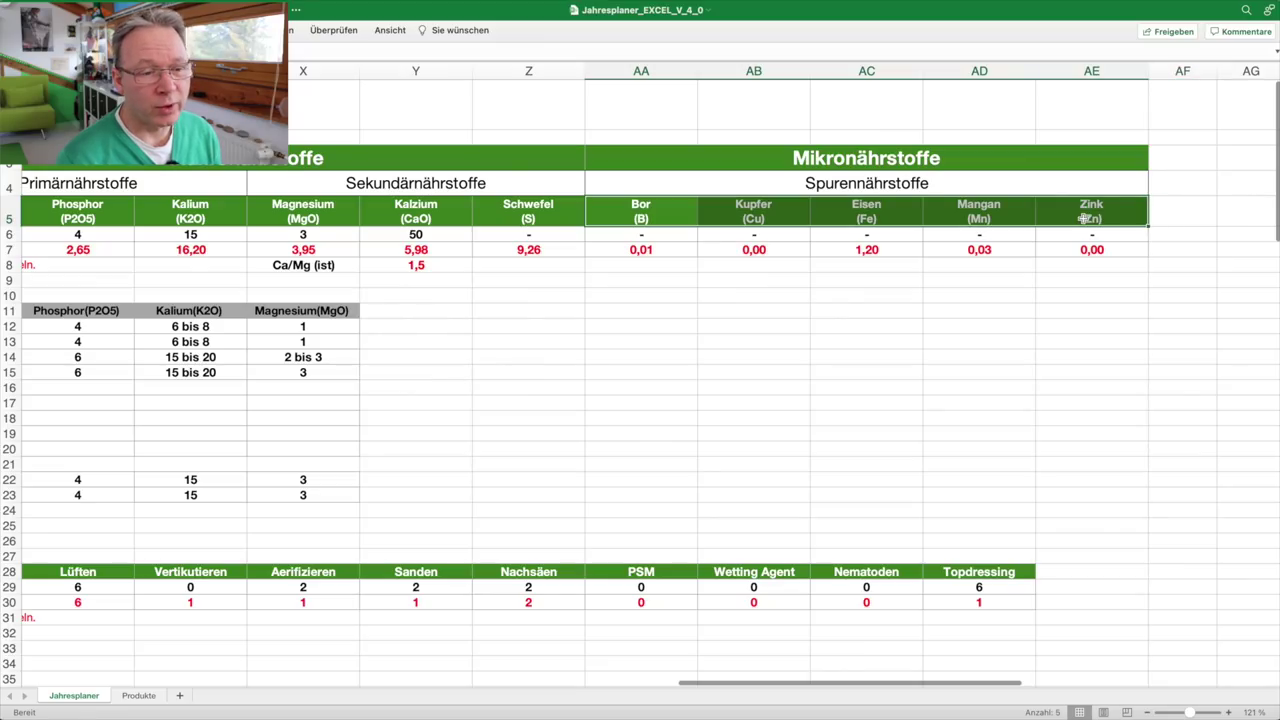
left_click(949, 265)
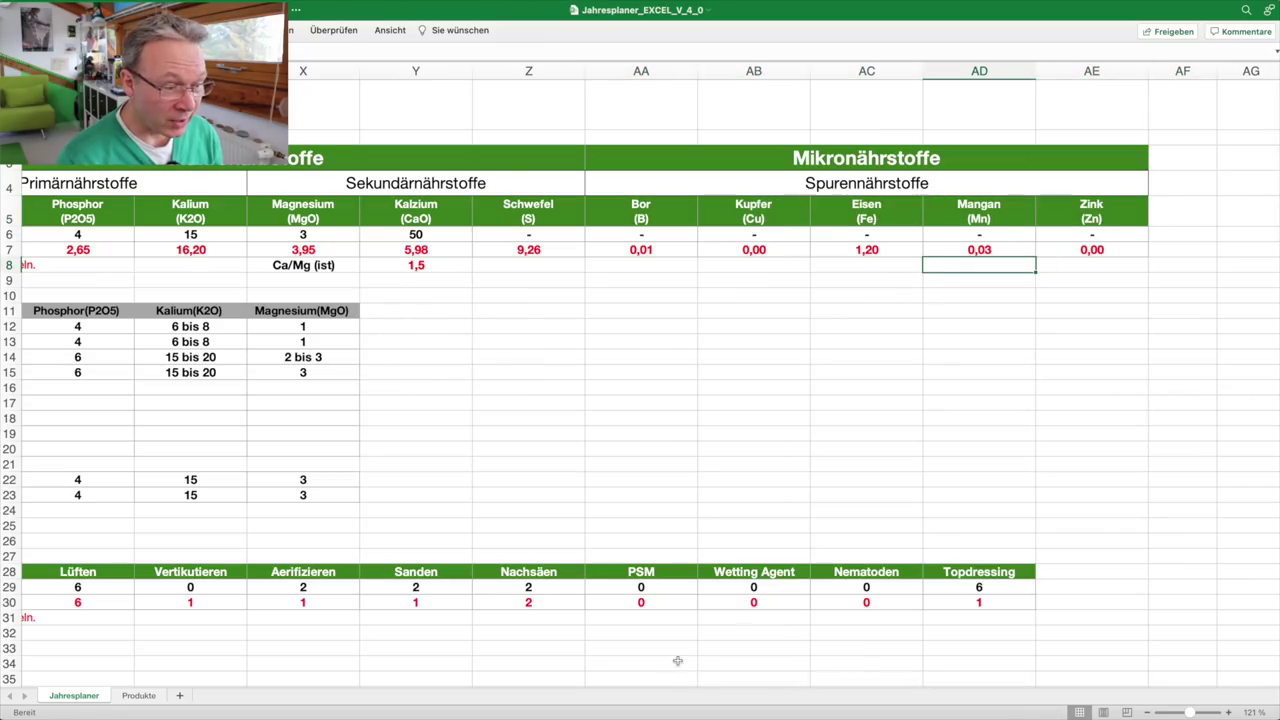
left_click_drag(866, 216, 866, 250)
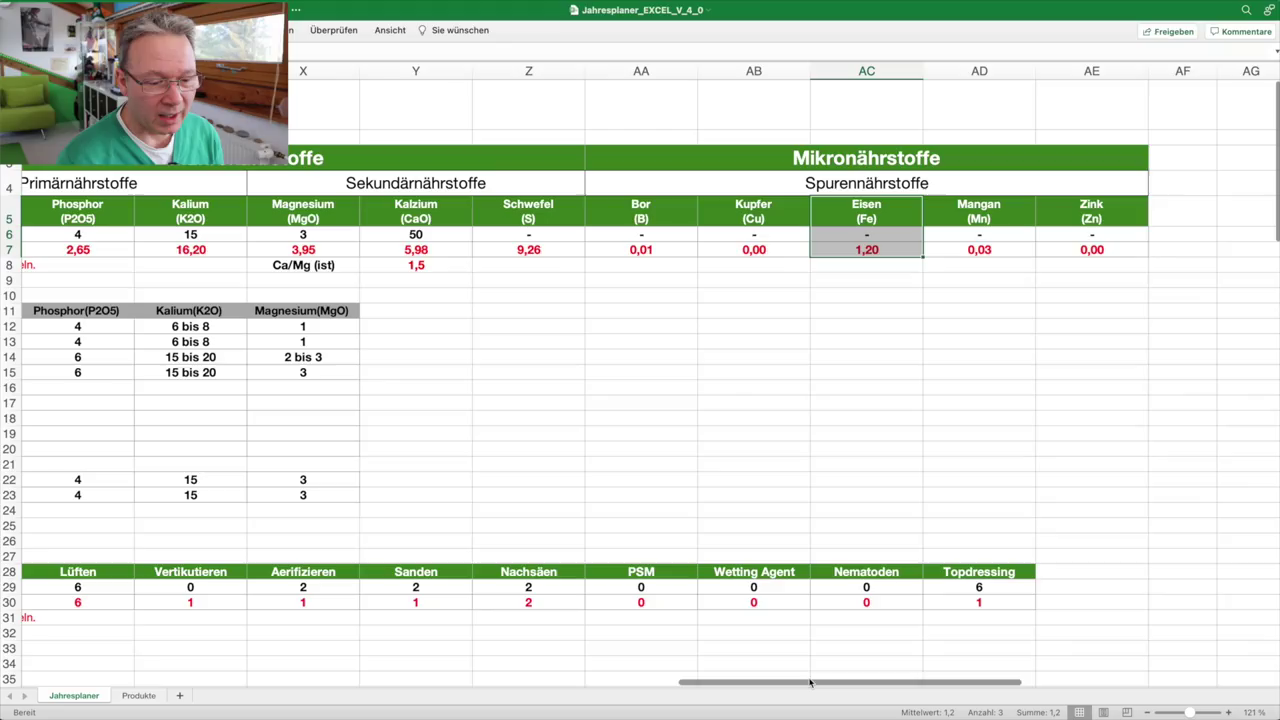
- Examine the Nährstoffempfehlungen table, highlighting the whole block and the two "meine Empfehlung" rows for Lolium and Festuca
scroll(811, 685, "left", 15)
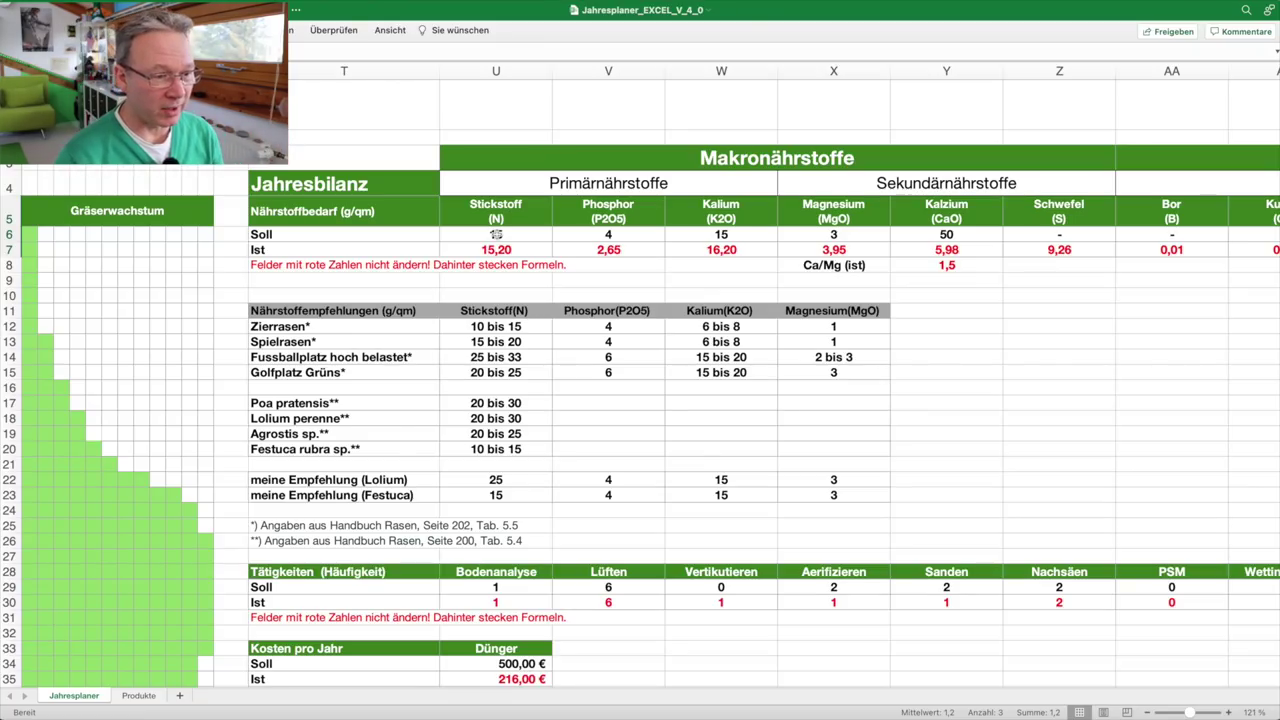
left_click_drag(362, 312, 816, 537)
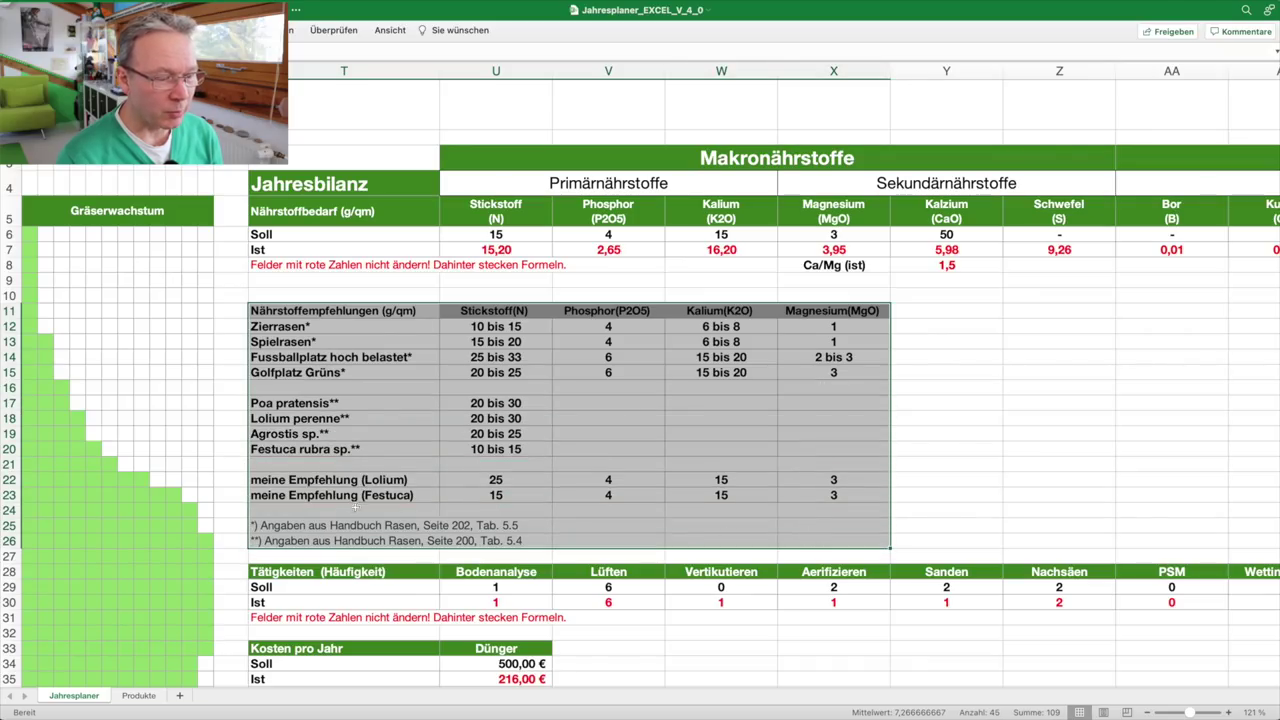
left_click(571, 408)
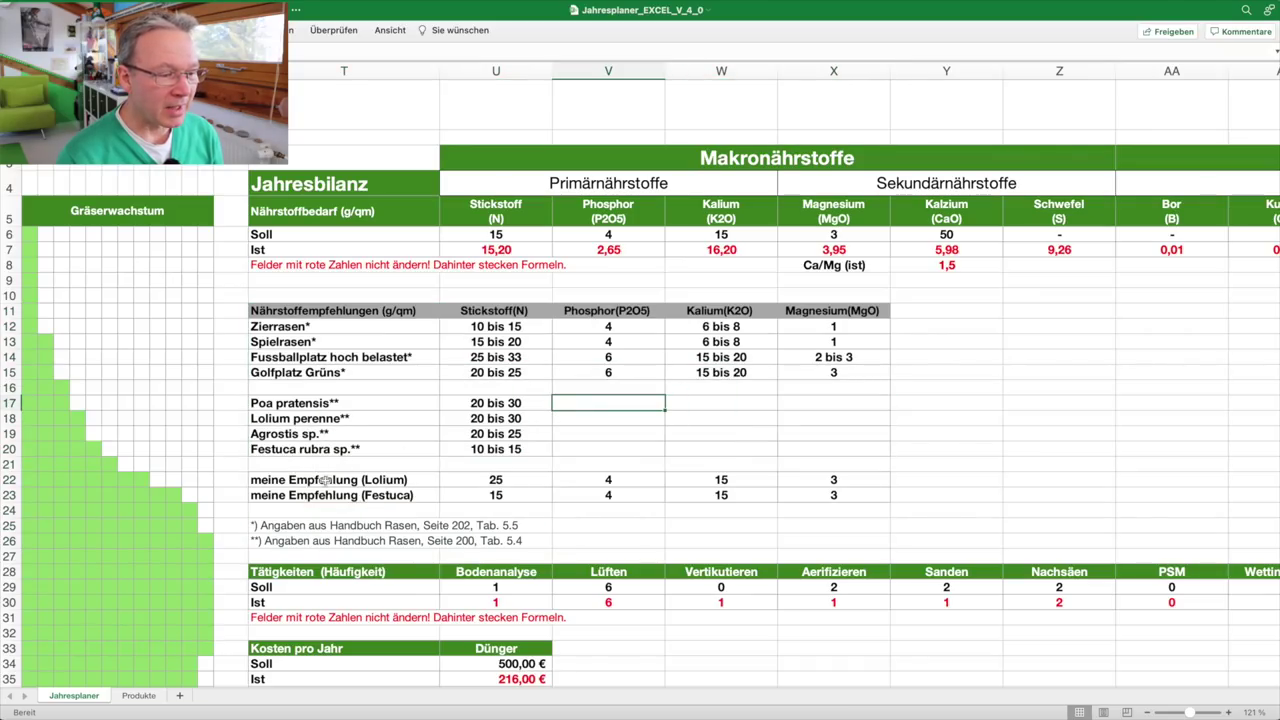
left_click_drag(325, 481, 845, 490)
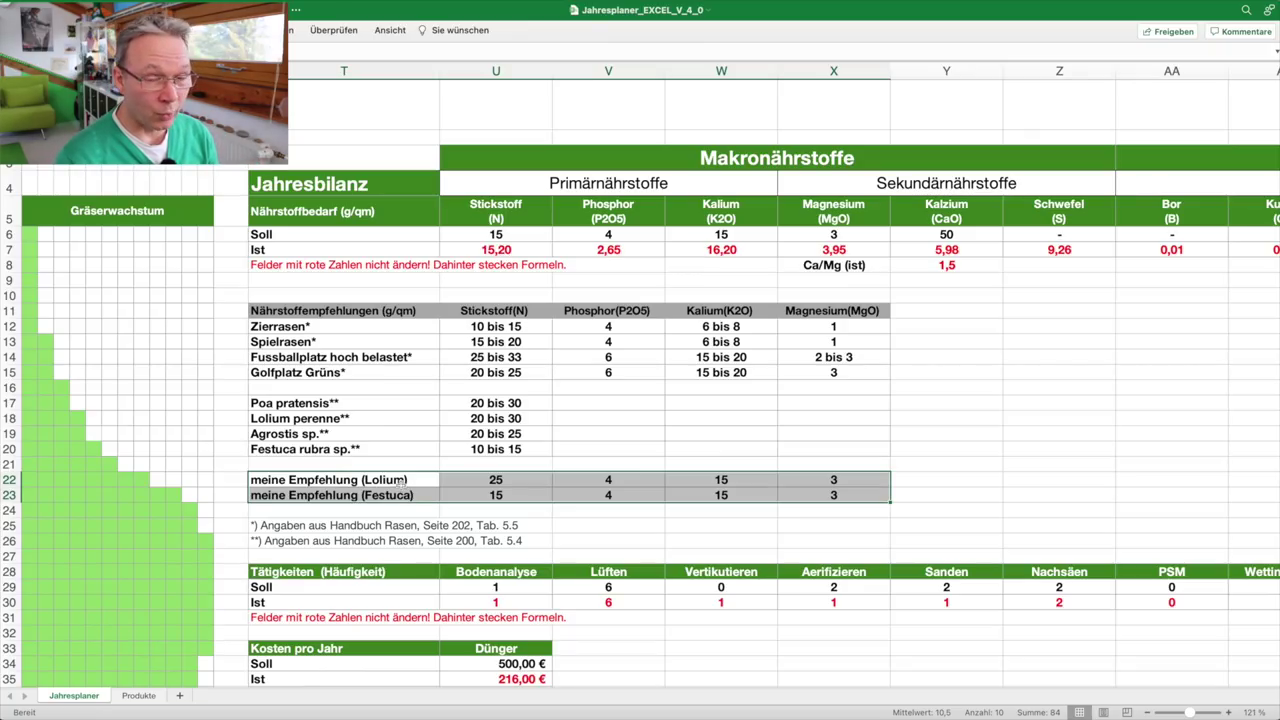
left_click(407, 495)
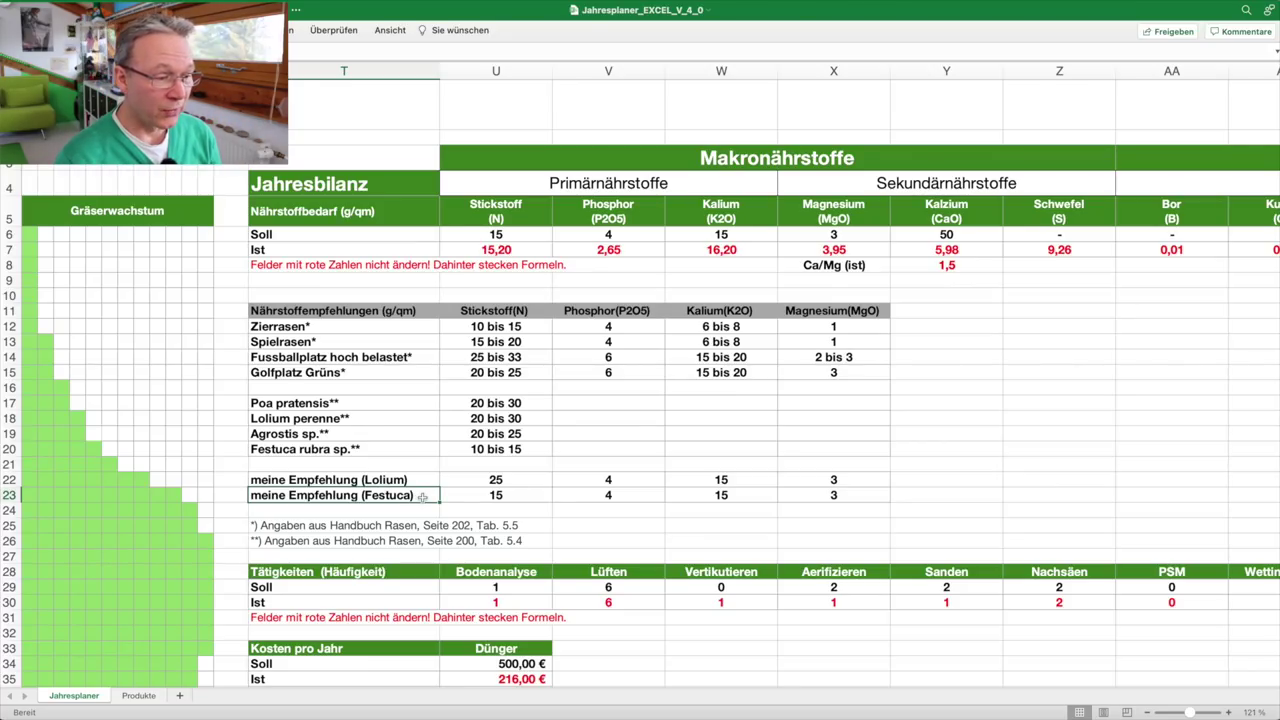
left_click_drag(498, 482, 778, 495)
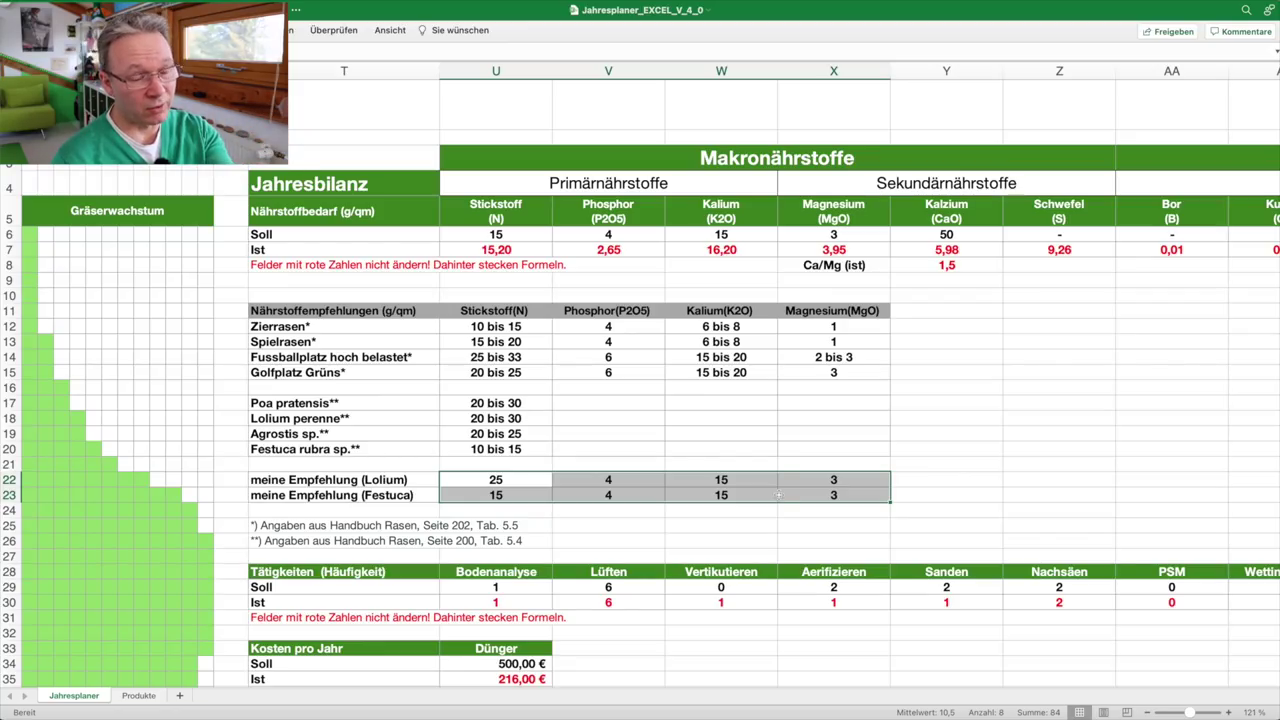
left_click(632, 435)
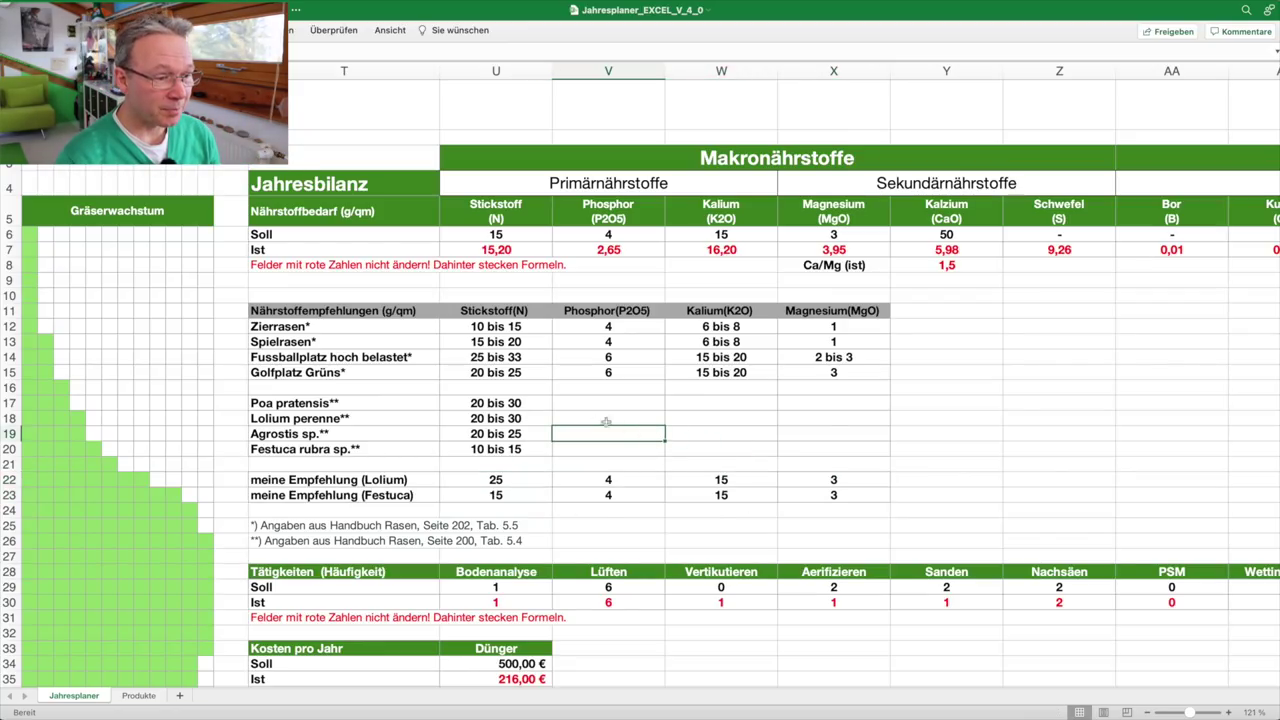
- Compare the Stickstoff recommendations for Poa pratensis, Lolium perenne and Festuca rubra with the two "meine Empfehlung" rows
left_click(478, 403)
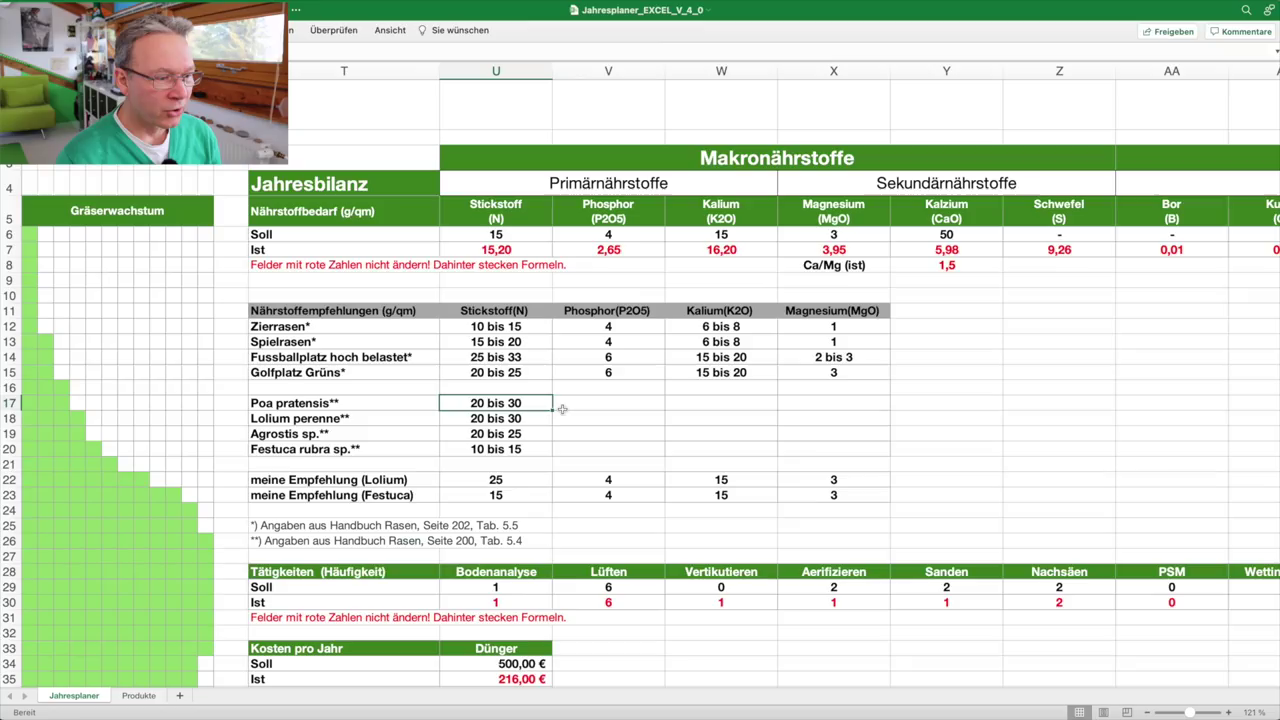
left_click(521, 424)
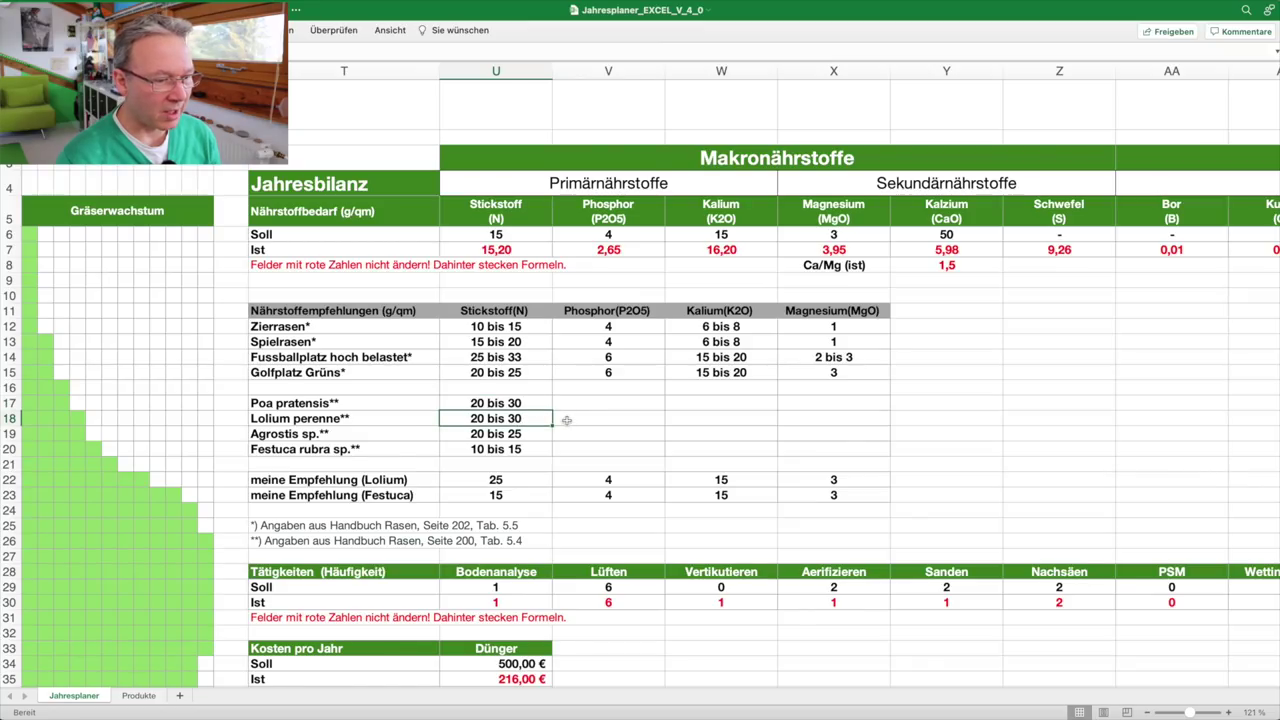
left_click(358, 455)
left_click(498, 450)
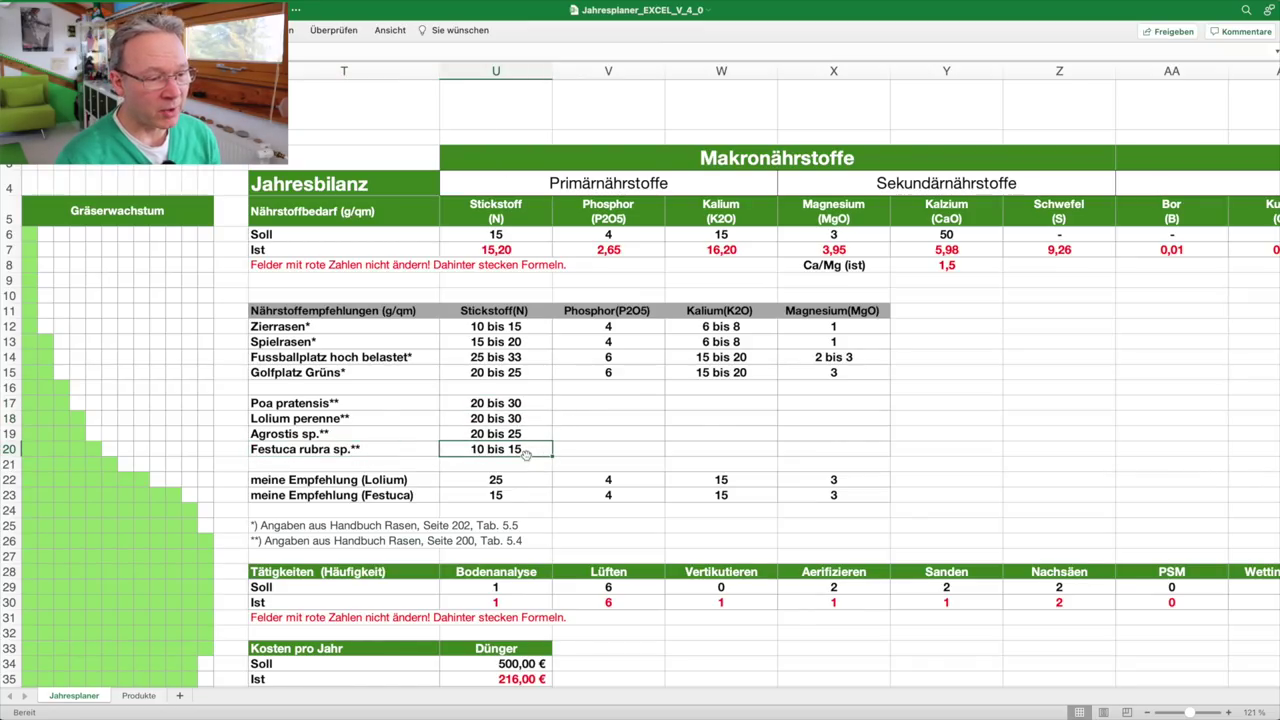
left_click(514, 485)
left_click(515, 494)
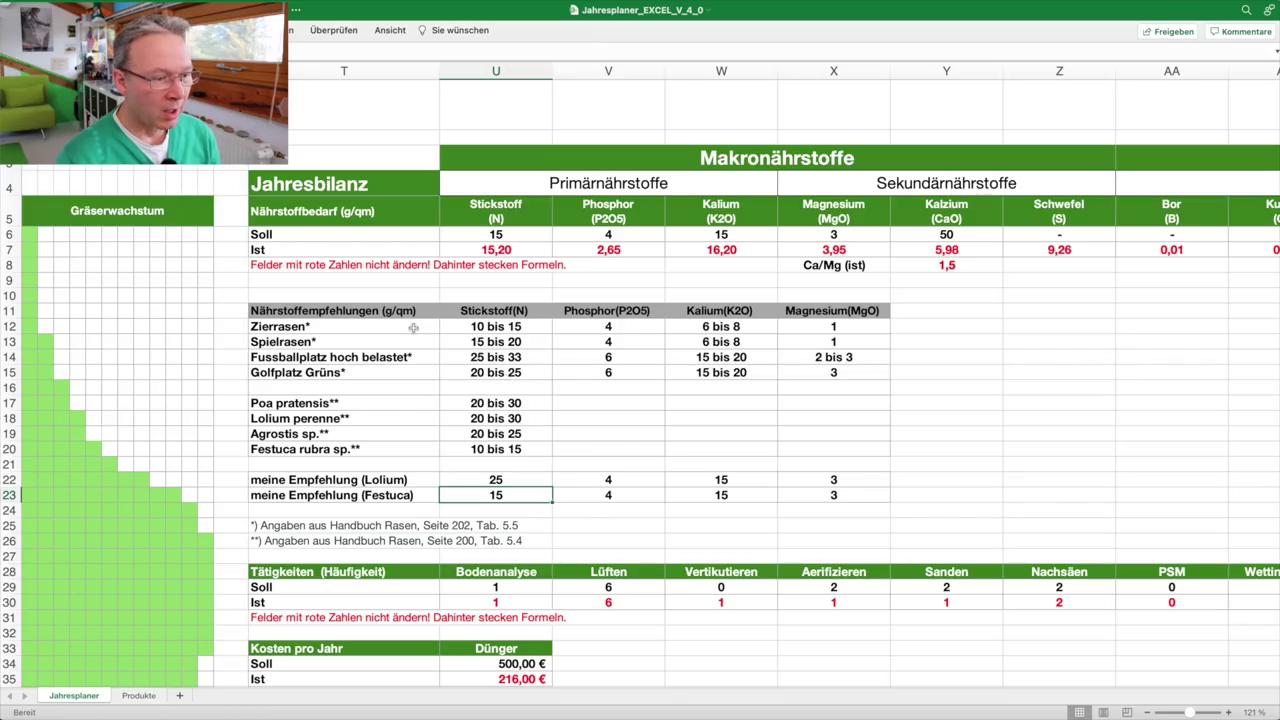
- Highlight the nutrient recommendations for Fussballplatz hoch belastet and Golfplatz Grüns, and the Handbuch Rasen source note in row 25
left_click(504, 359)
left_click_drag(504, 359, 837, 357)
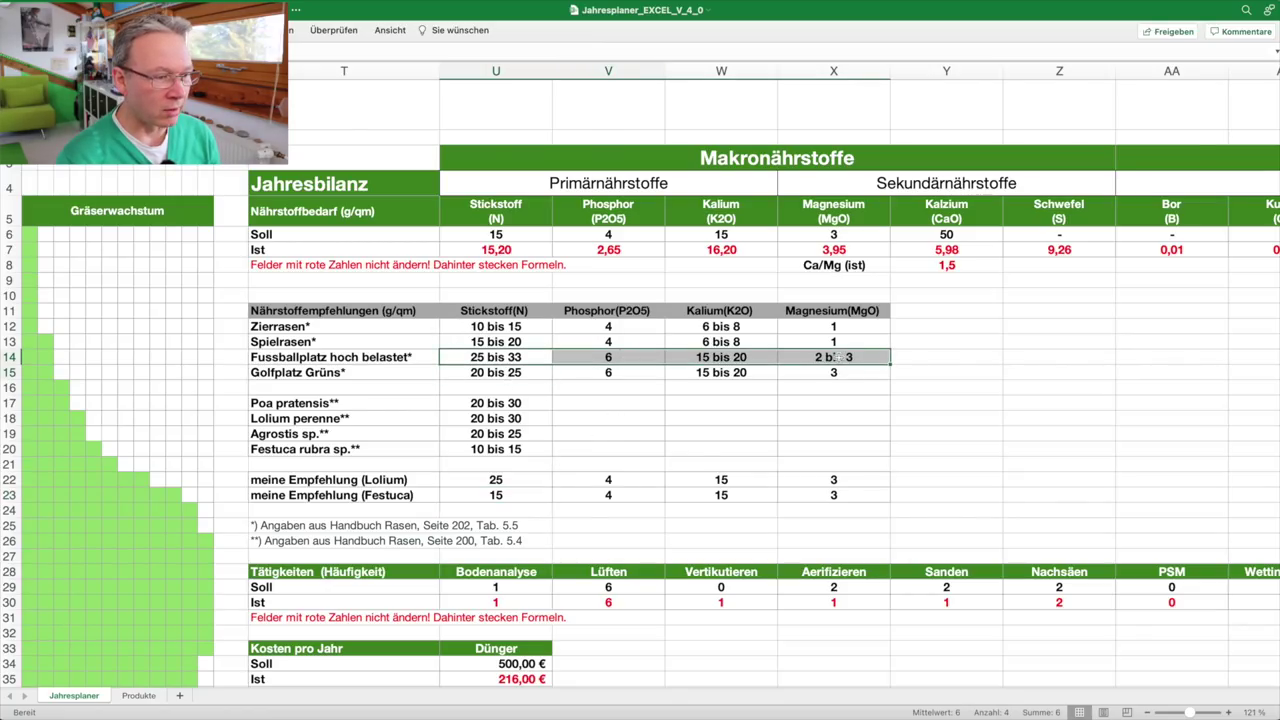
left_click_drag(497, 376, 811, 368)
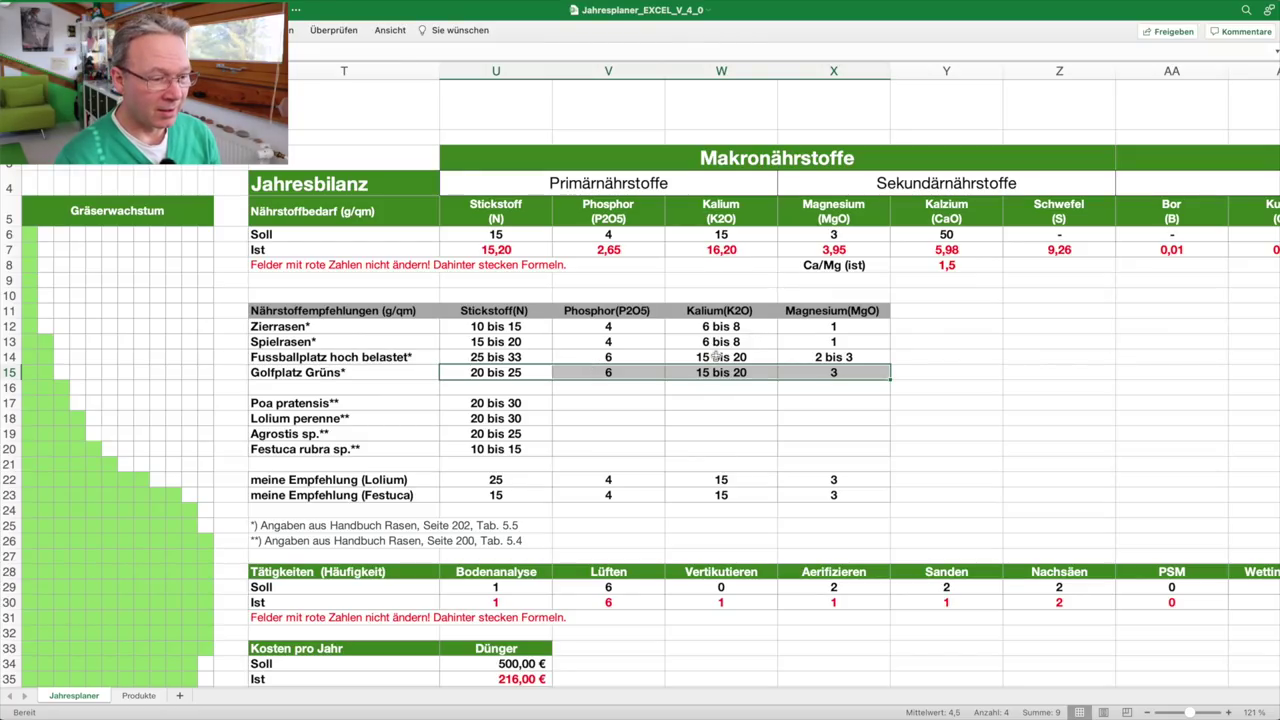
left_click(405, 527)
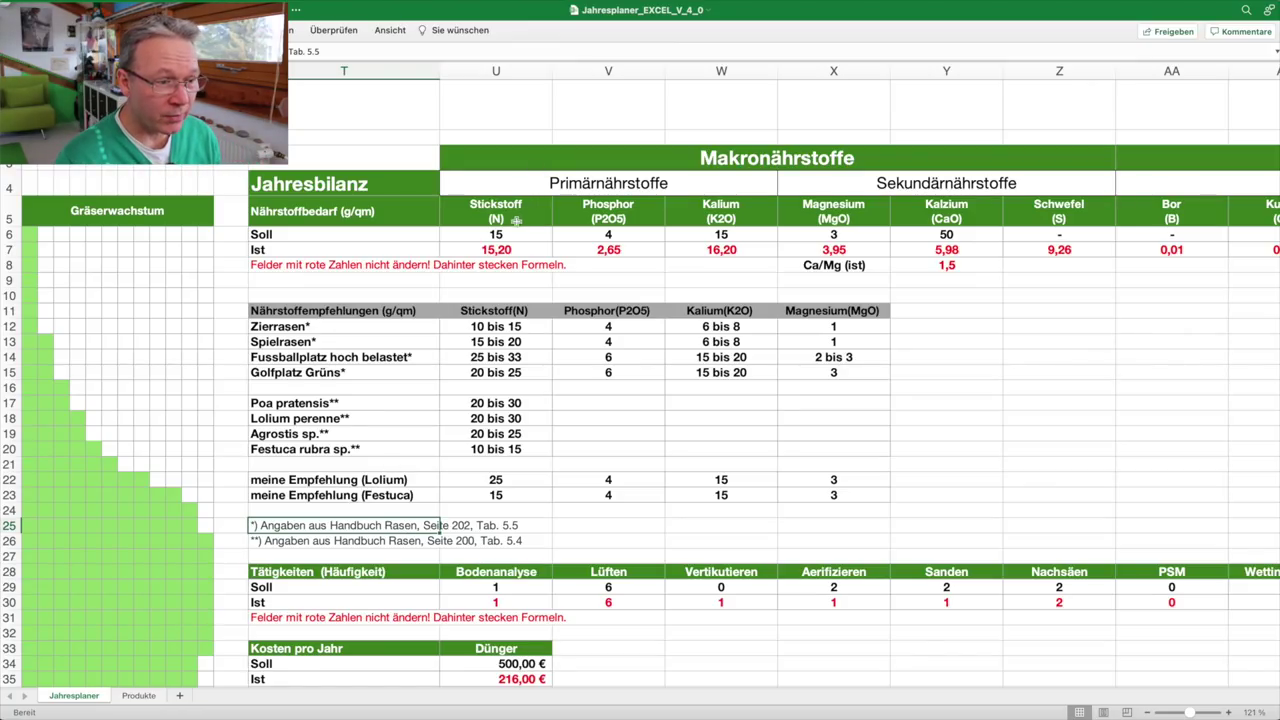
- Set the Stickstoff Soll value in the Jahresbilanz to 25
left_click_drag(510, 233, 775, 234)
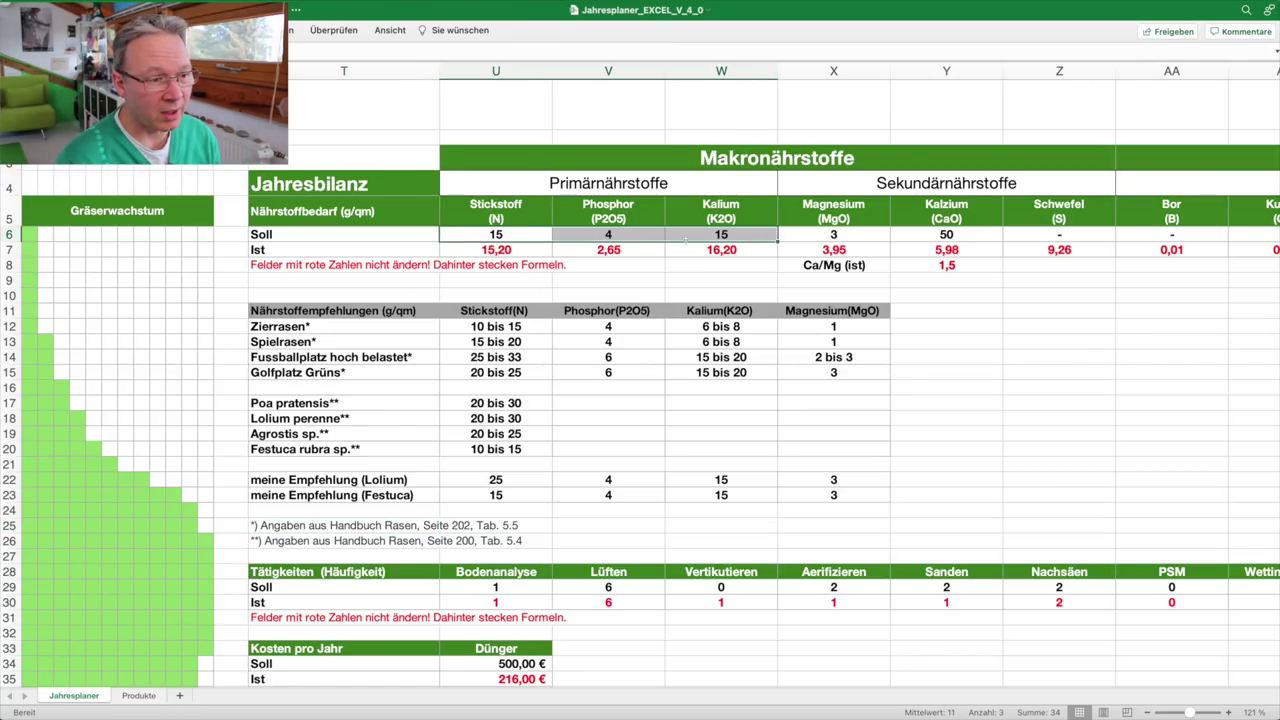
left_click_drag(561, 234, 494, 241)
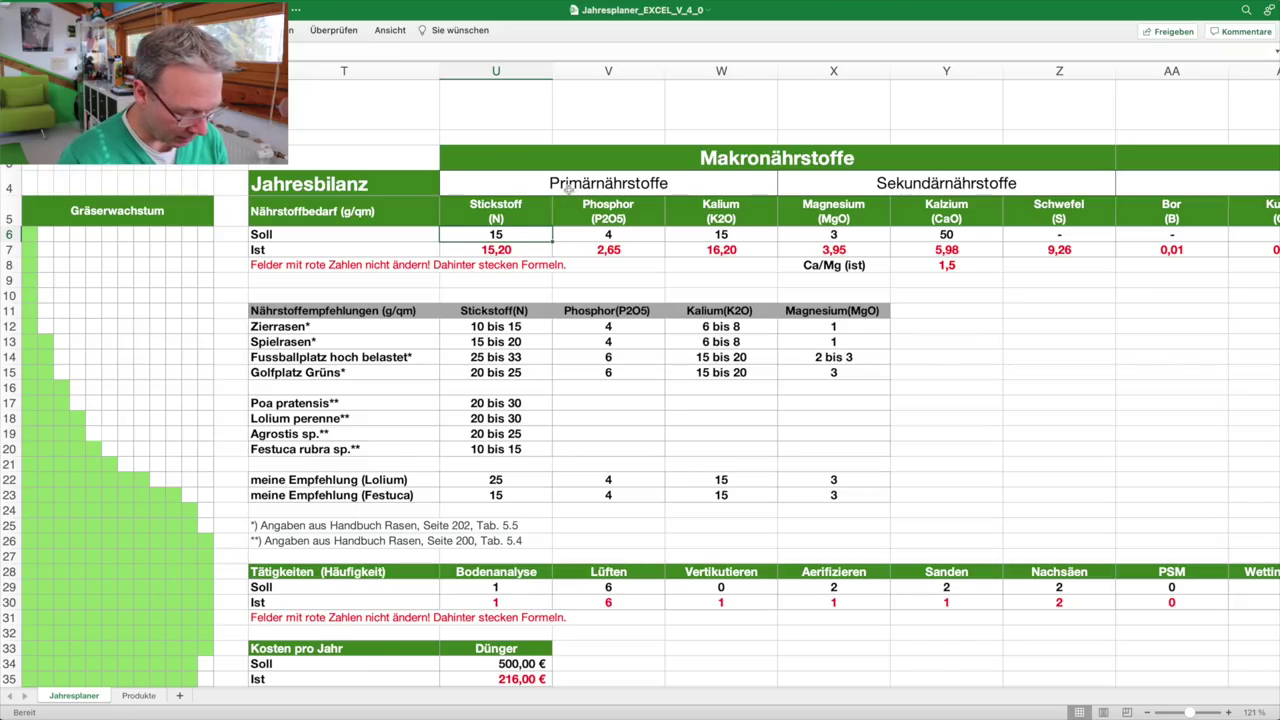
type("25")
key("Return")
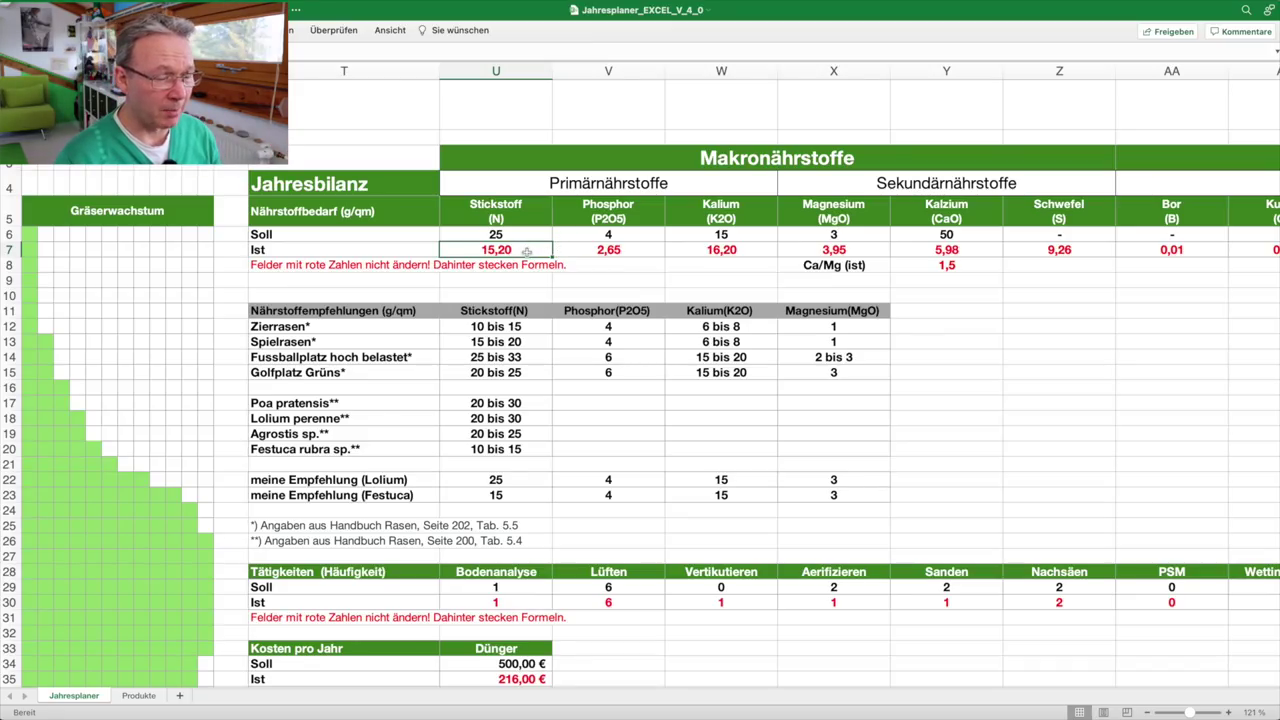
- Examine the Nährstoffe chart below the tables, comparing the Soll and Ist bars for Stickstoff
scroll(555, 315, "down", 5)
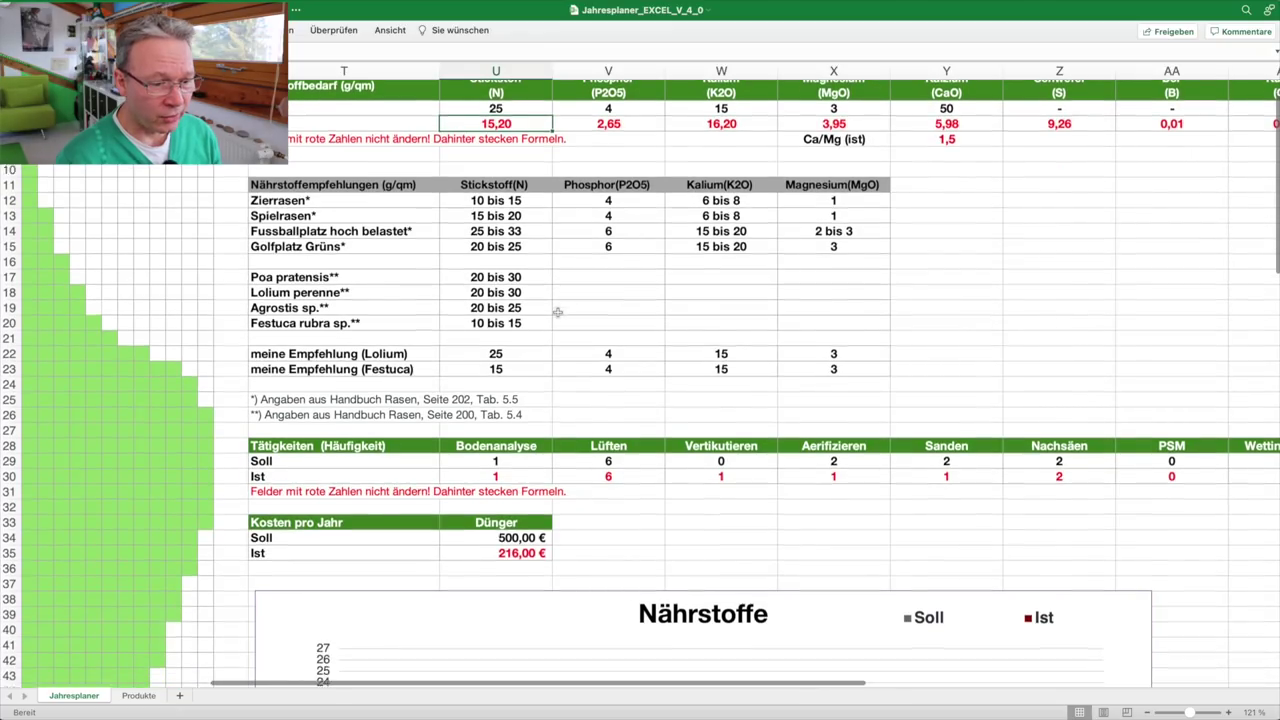
scroll(557, 312, "down", 10)
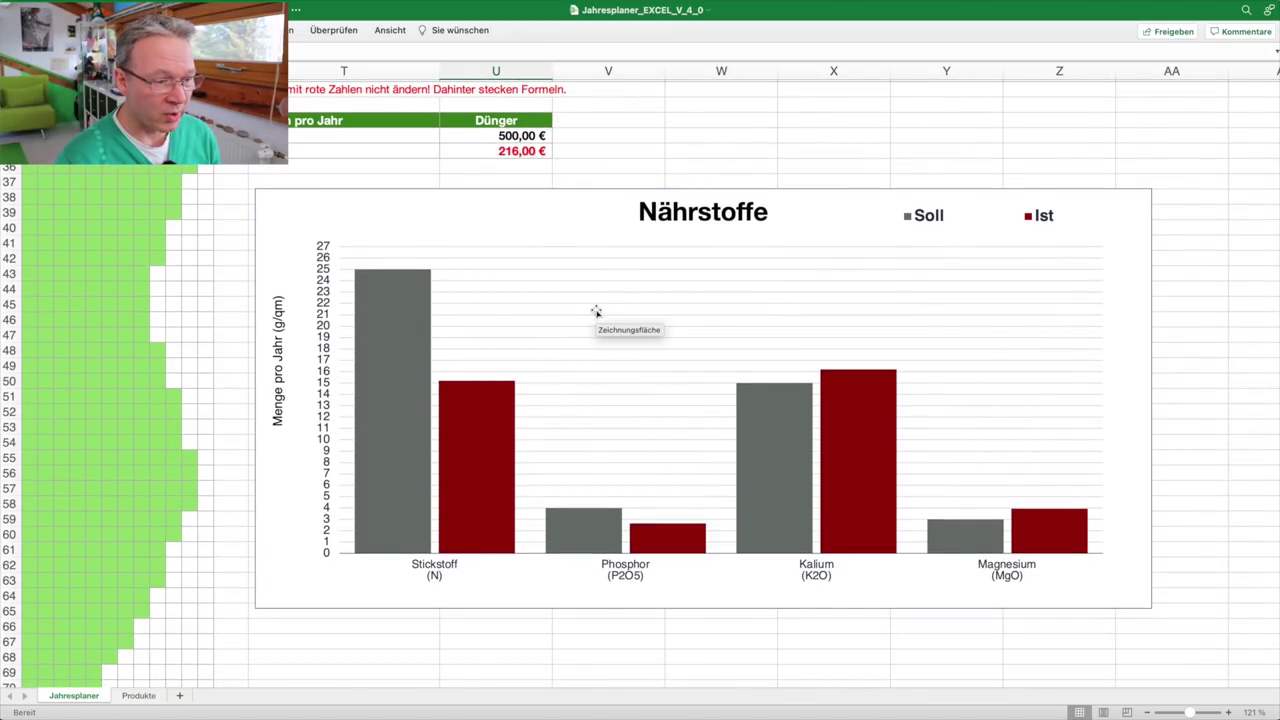
mouse_move(468, 464)
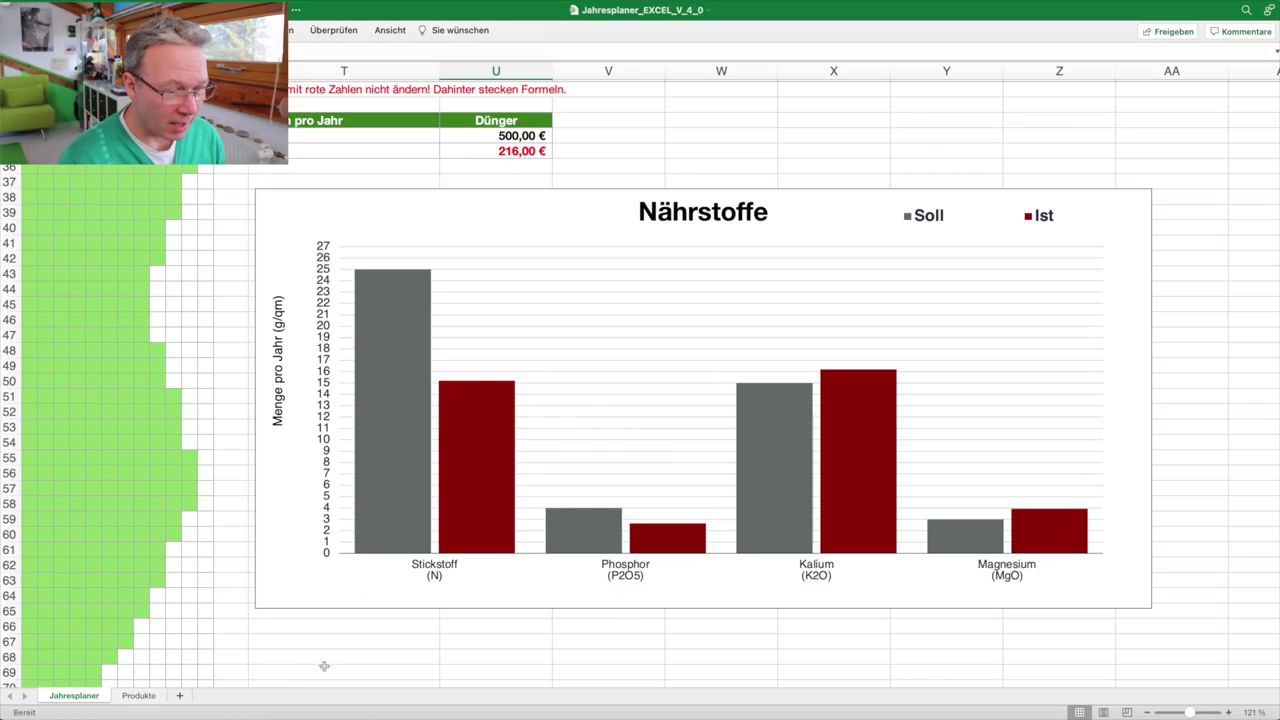
- Return to the monthly schedule and select the Dünger cell in row 18
left_click_drag(613, 684, 180, 686)
scroll(385, 543, "up", 10)
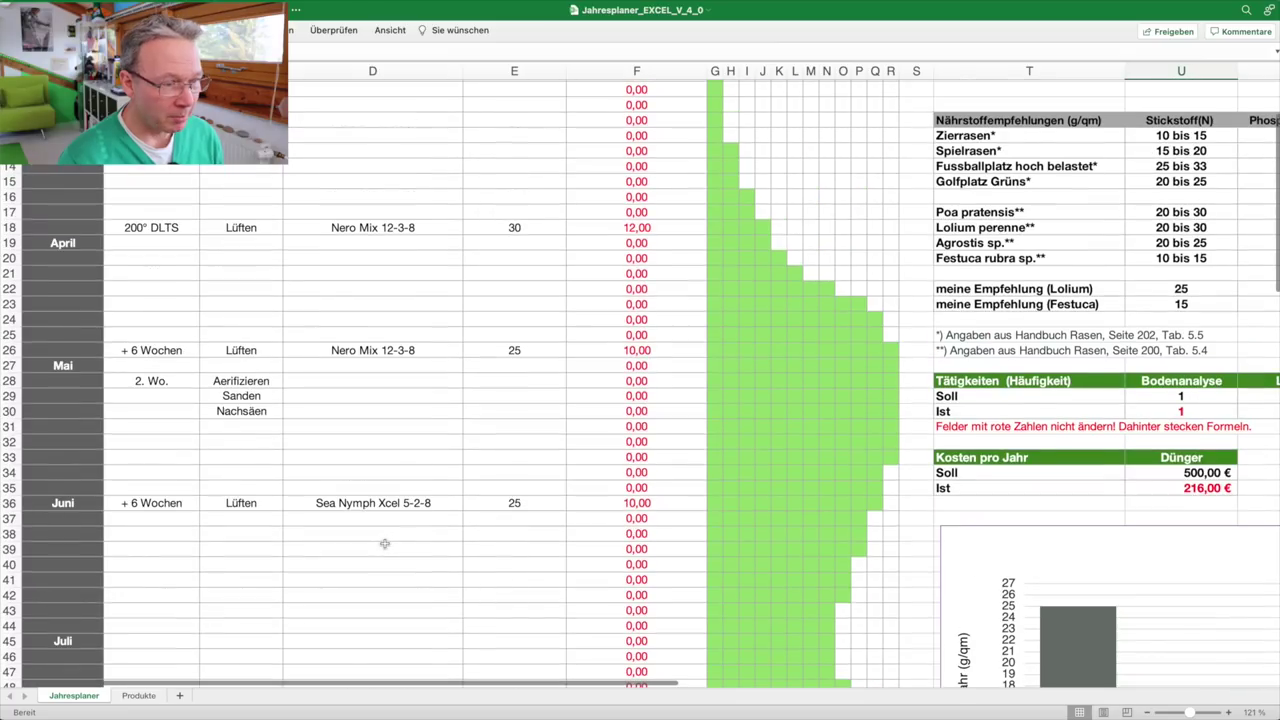
scroll(384, 543, "down", 3)
scroll(384, 543, "down", 5)
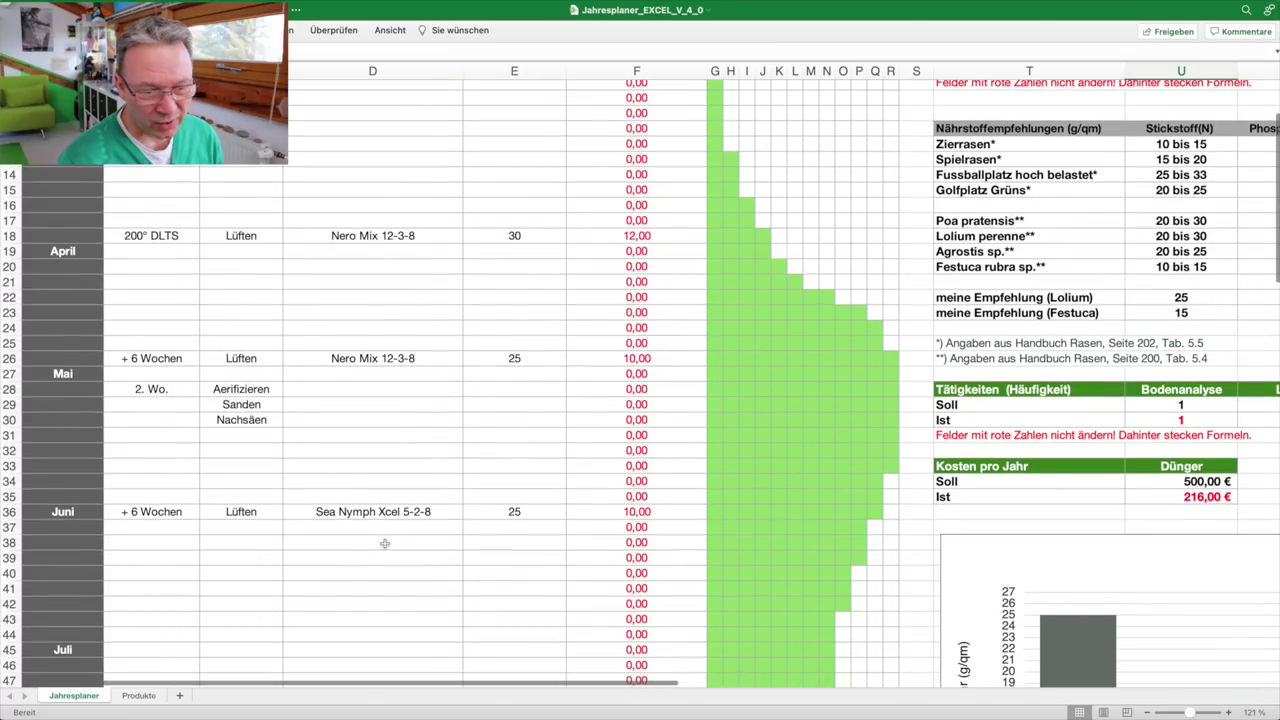
scroll(398, 278, "up", 4)
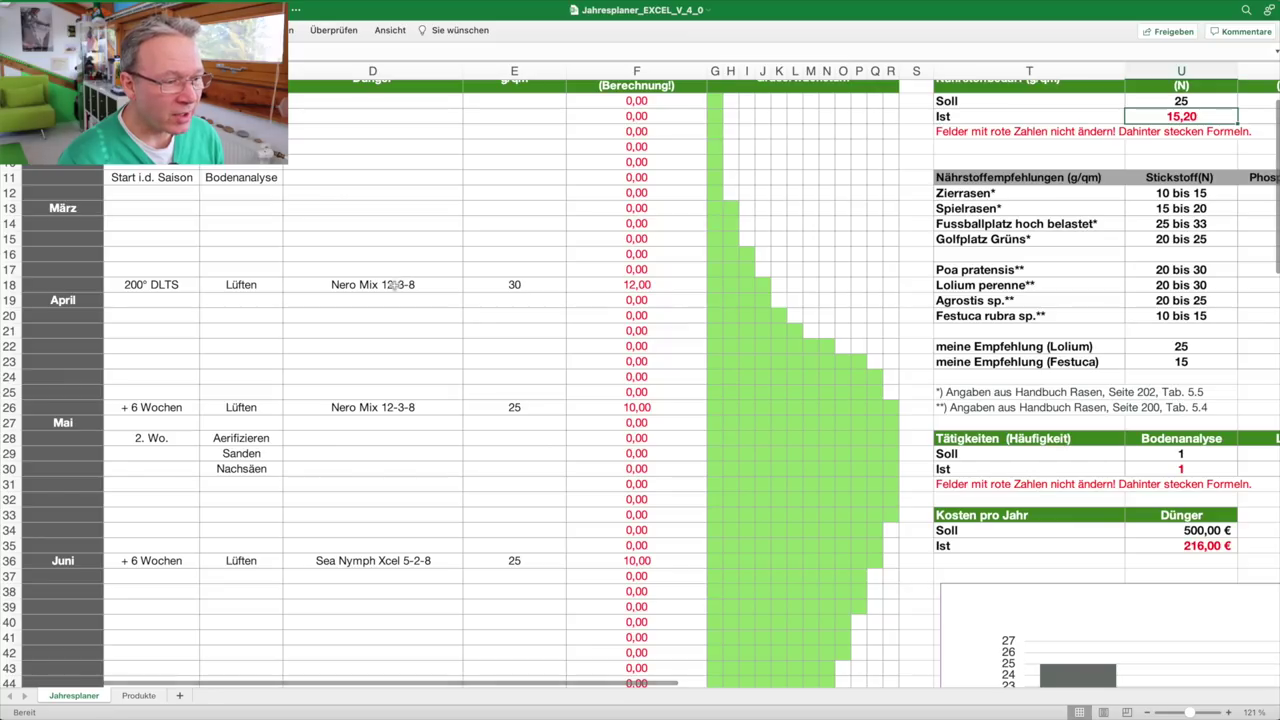
left_click(420, 285)
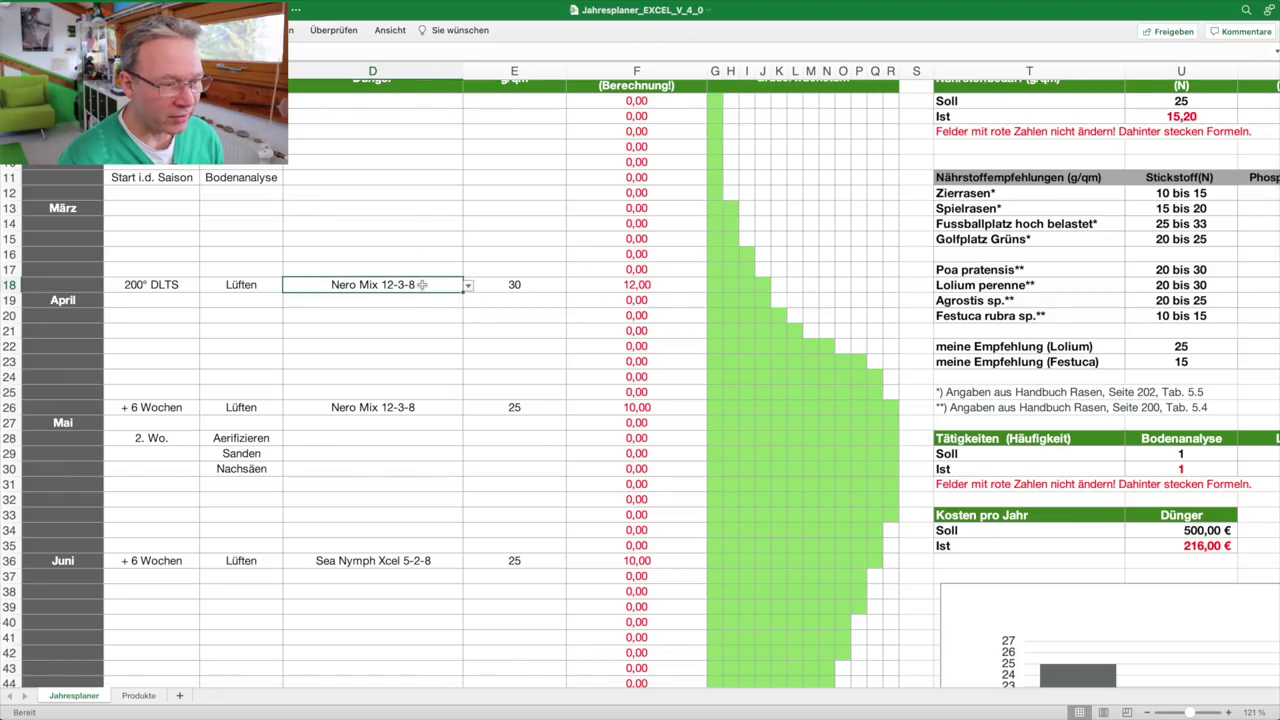
- Look through the fertilizer list on the Produkte sheet down to its last entries
left_click(140, 696)
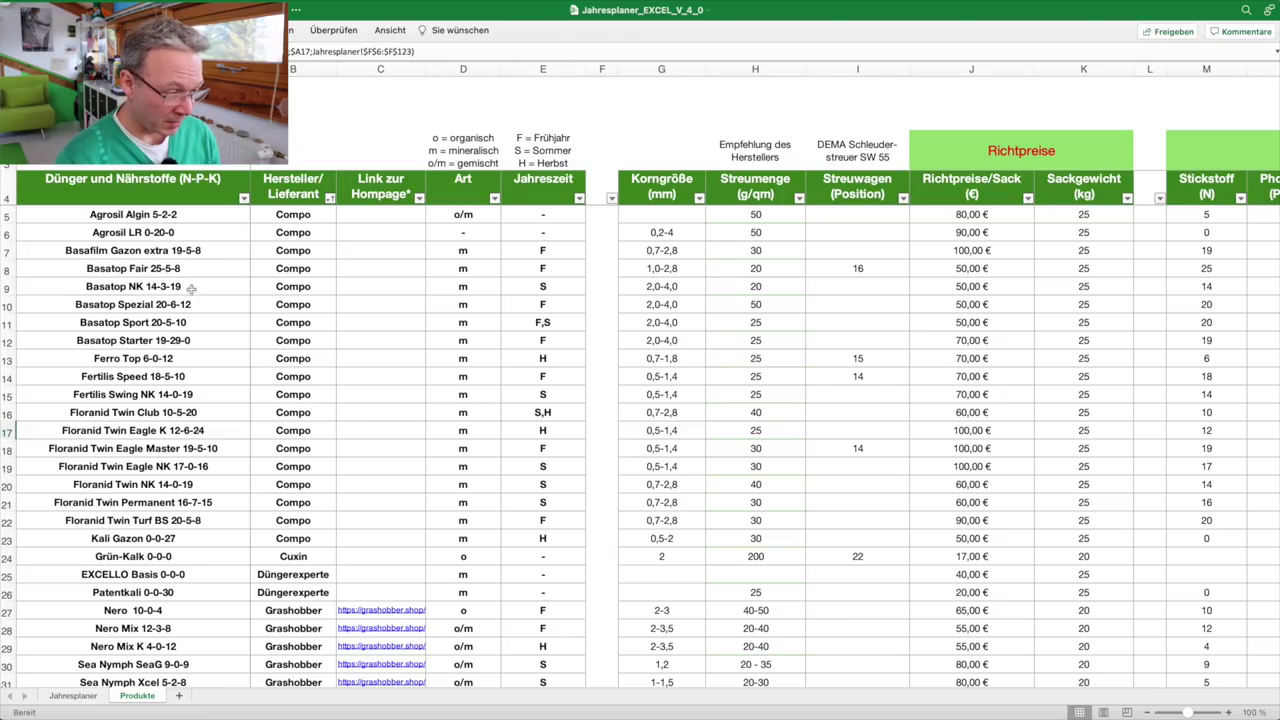
scroll(190, 288, "down", 2)
scroll(190, 288, "down", 6)
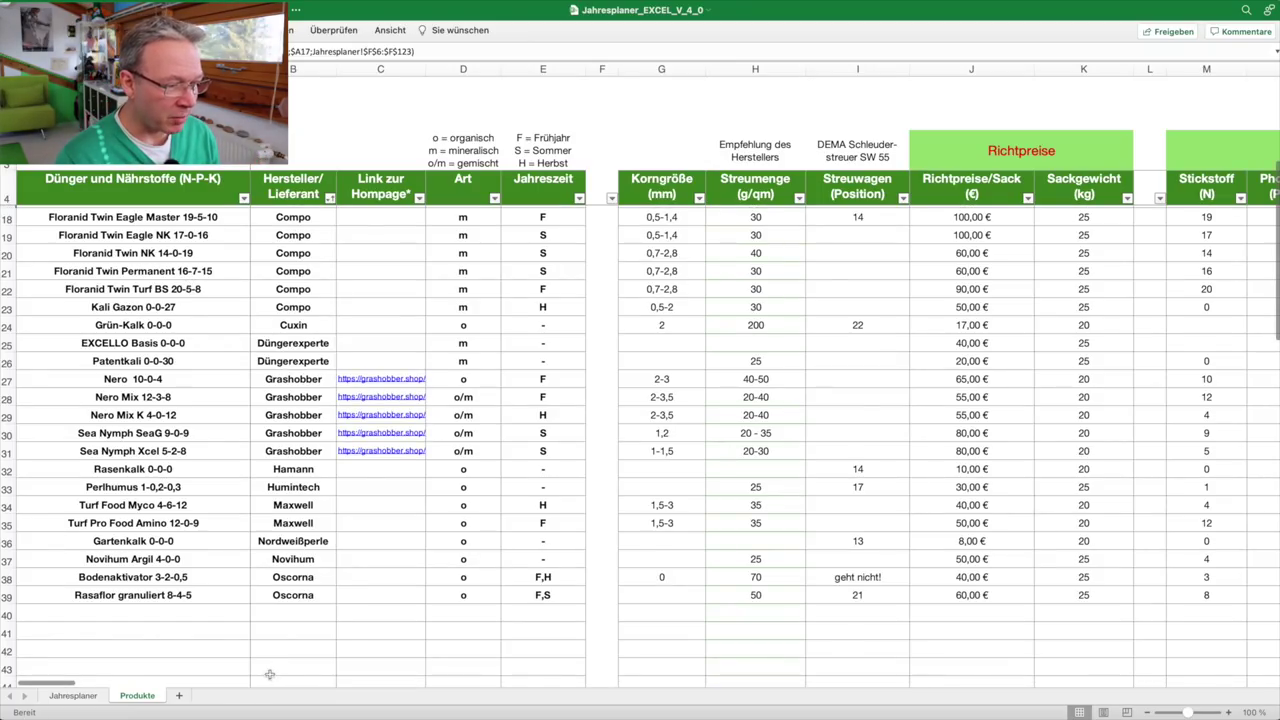
- Return to the Jahresplaner sheet and choose Basafilm Gazon extra 19-5-8 as the Dünger in row 18
left_click(80, 697)
scroll(259, 603, "up", 5)
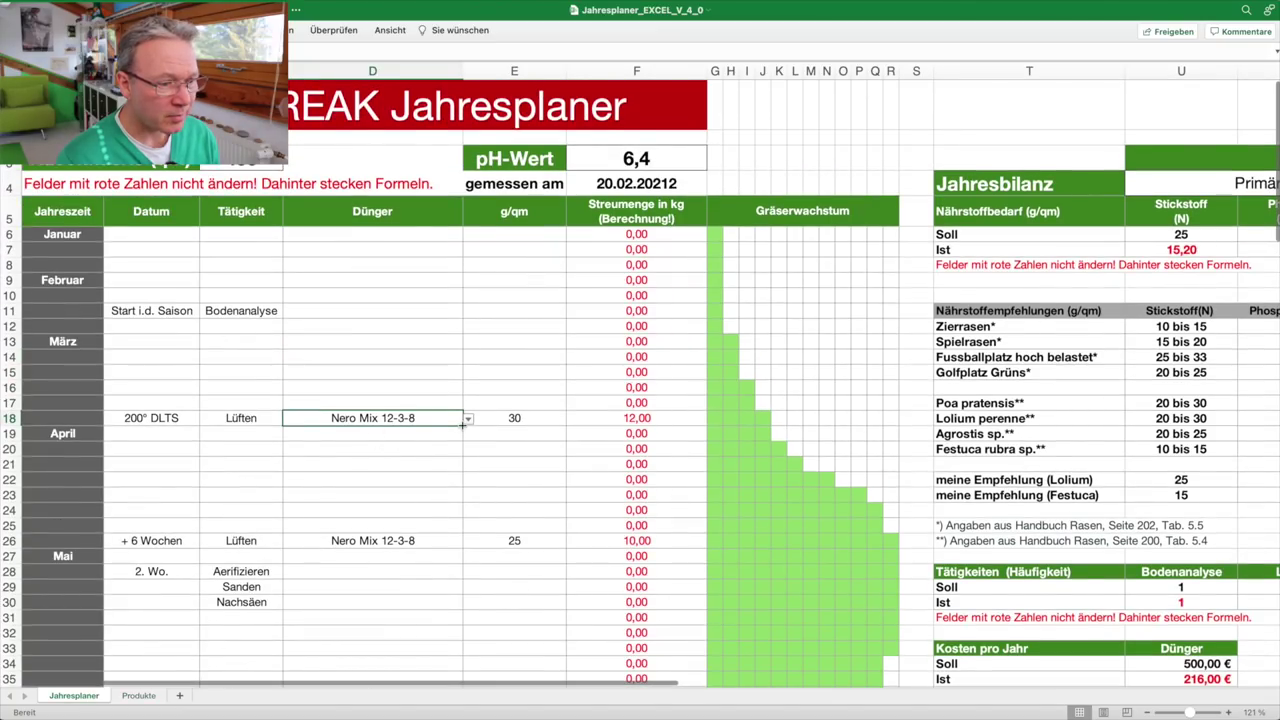
left_click(468, 421)
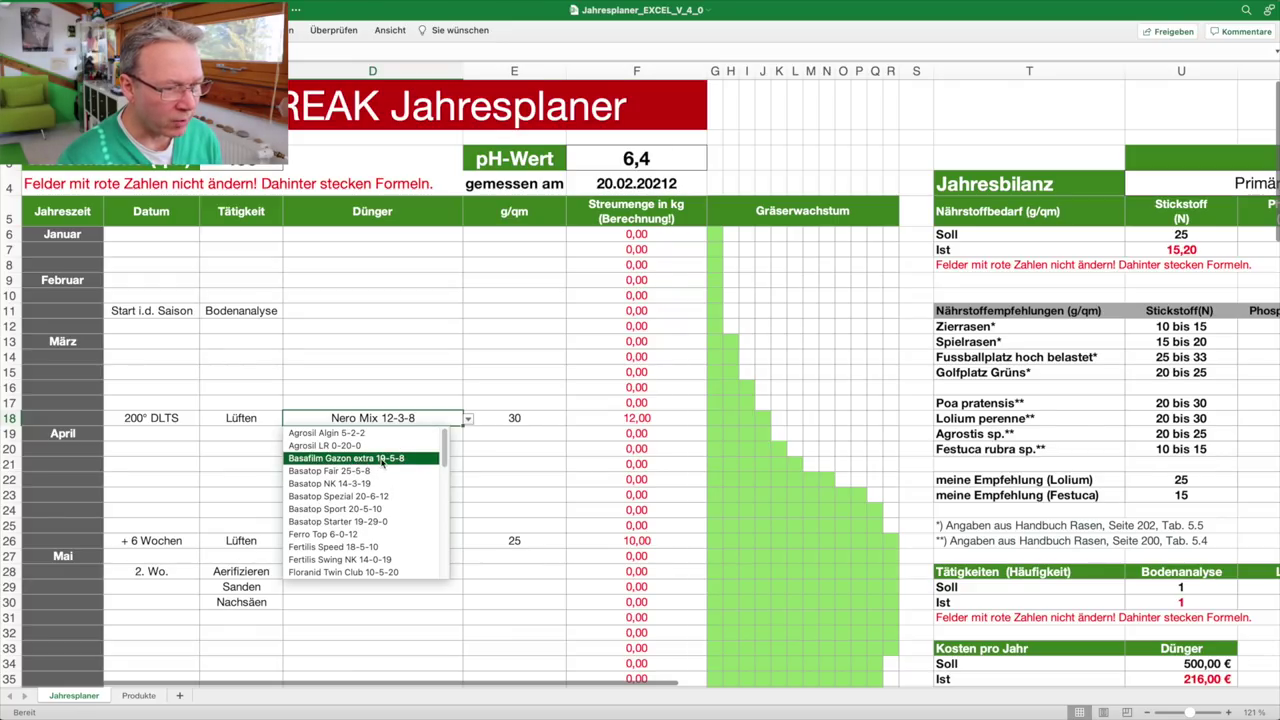
left_click(392, 460)
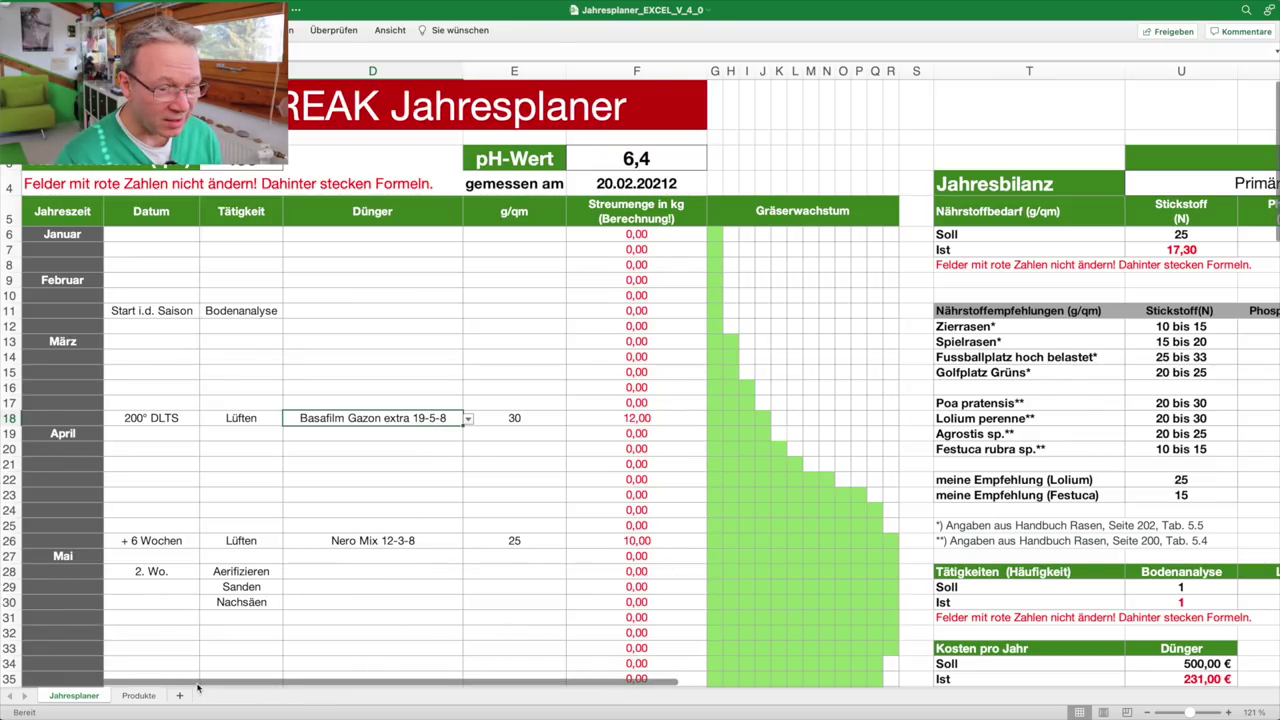
- Examine the Jahresbilanz and the Nährstoffe chart, comparing the Soll and Ist bars for Stickstoff
scroll(640, 400, "right", 10)
scroll(640, 400, "down", 2)
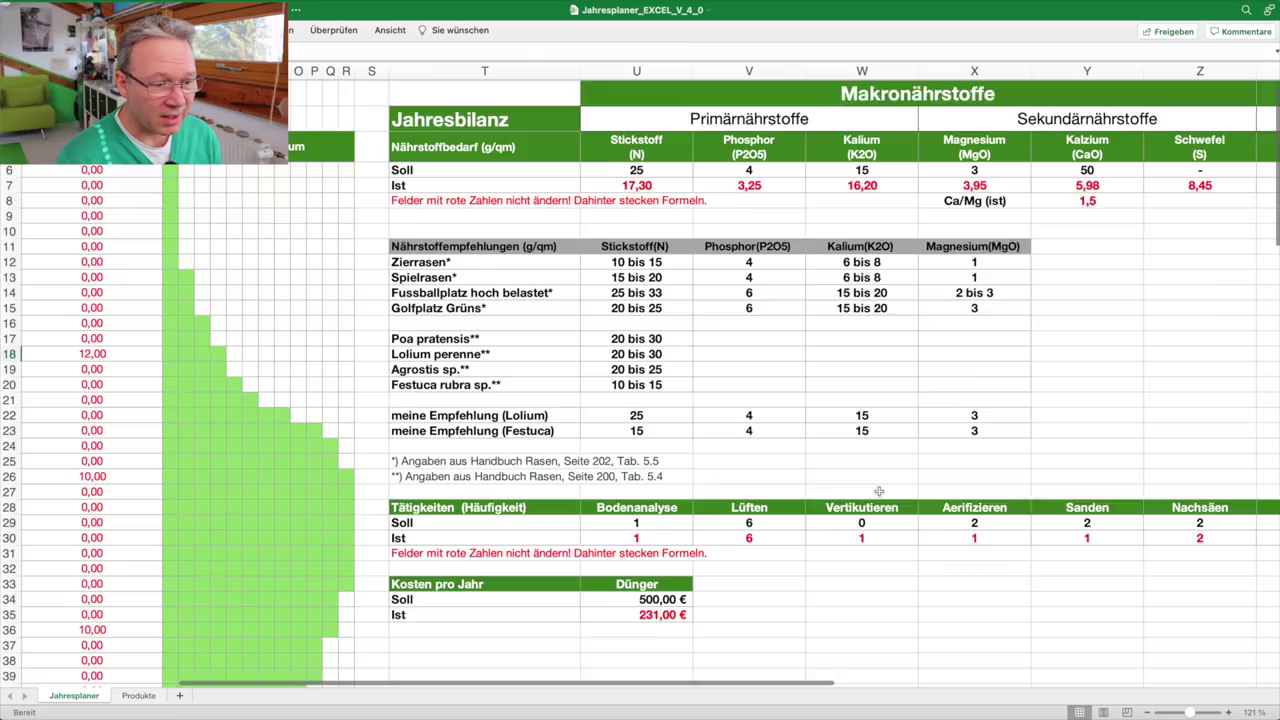
scroll(870, 492, "down", 6)
scroll(800, 500, "up", 7)
scroll(778, 502, "down", 7)
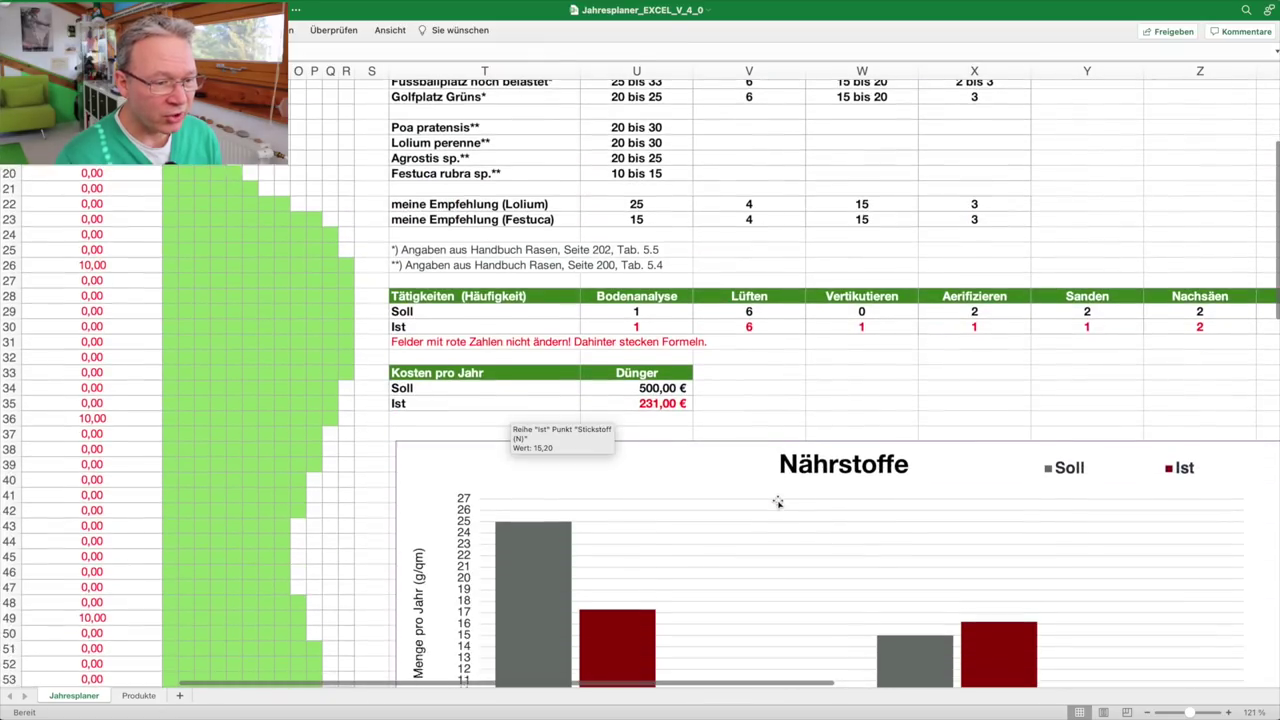
scroll(778, 502, "down", 5)
mouse_move(597, 462)
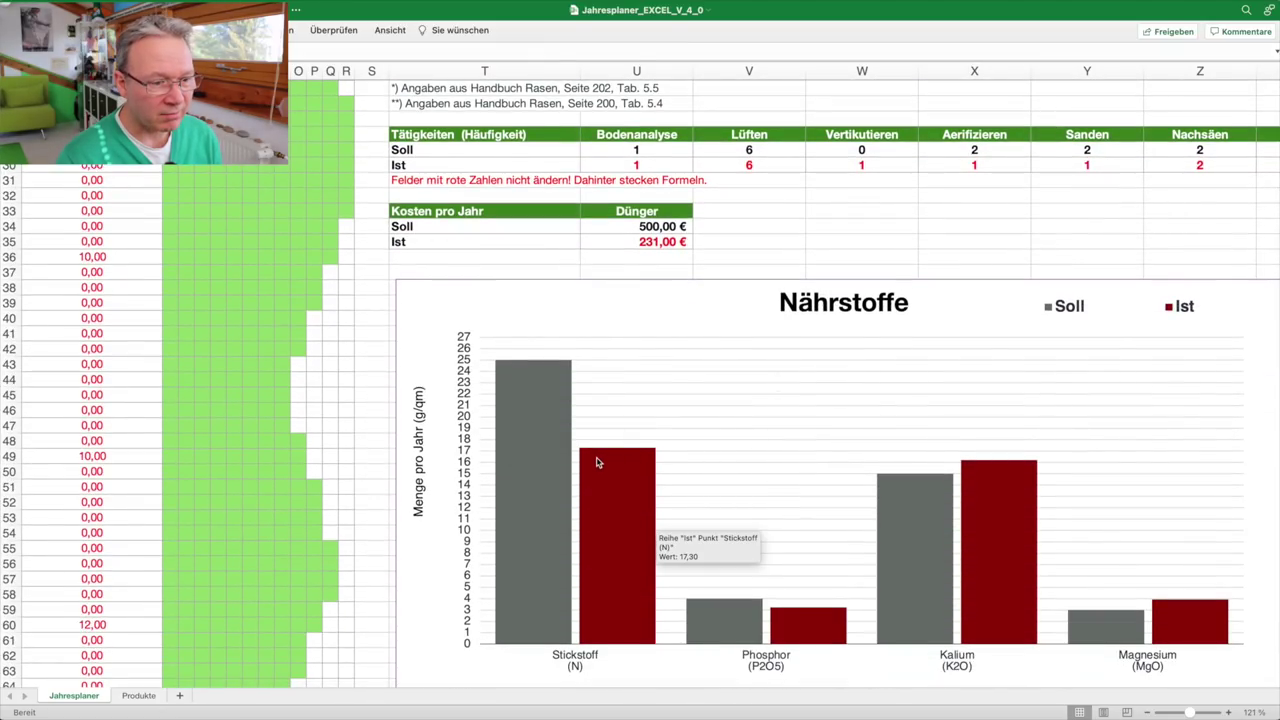
scroll(597, 462, "up", 5)
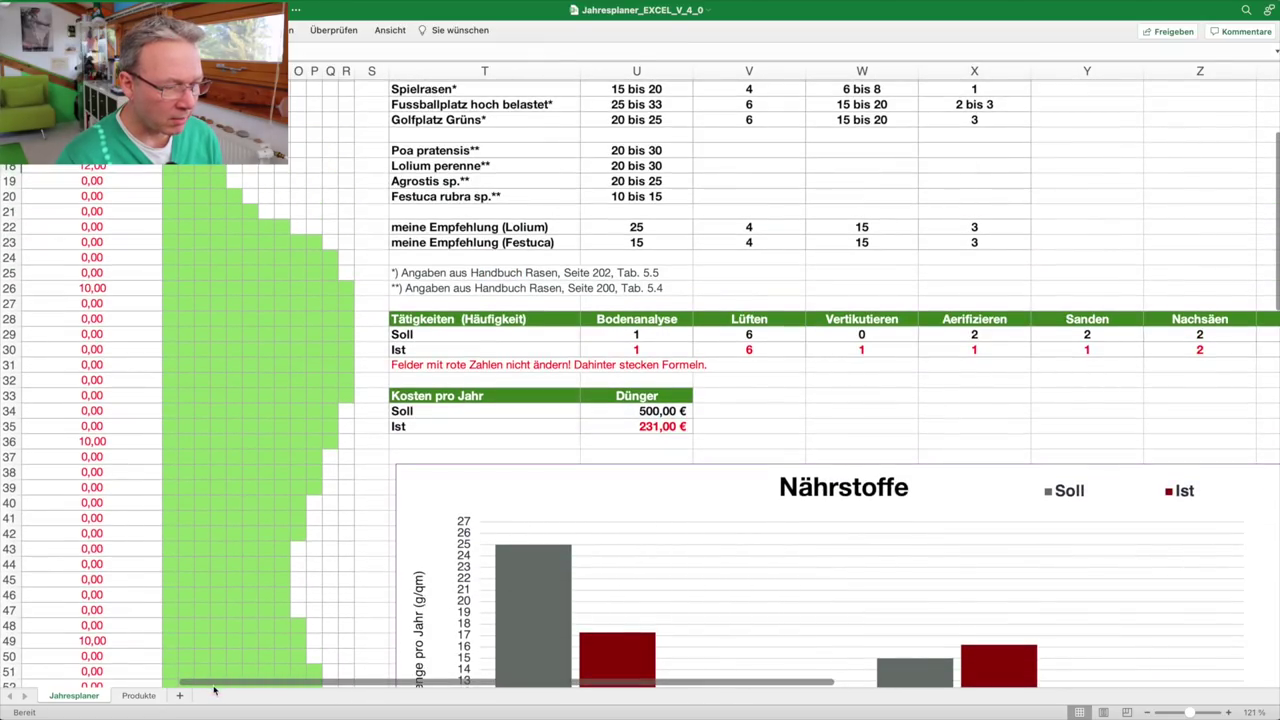
- Switch the Dünger in row 18 back to Nero Mix 12-3-8
scroll(614, 305, "left", 10)
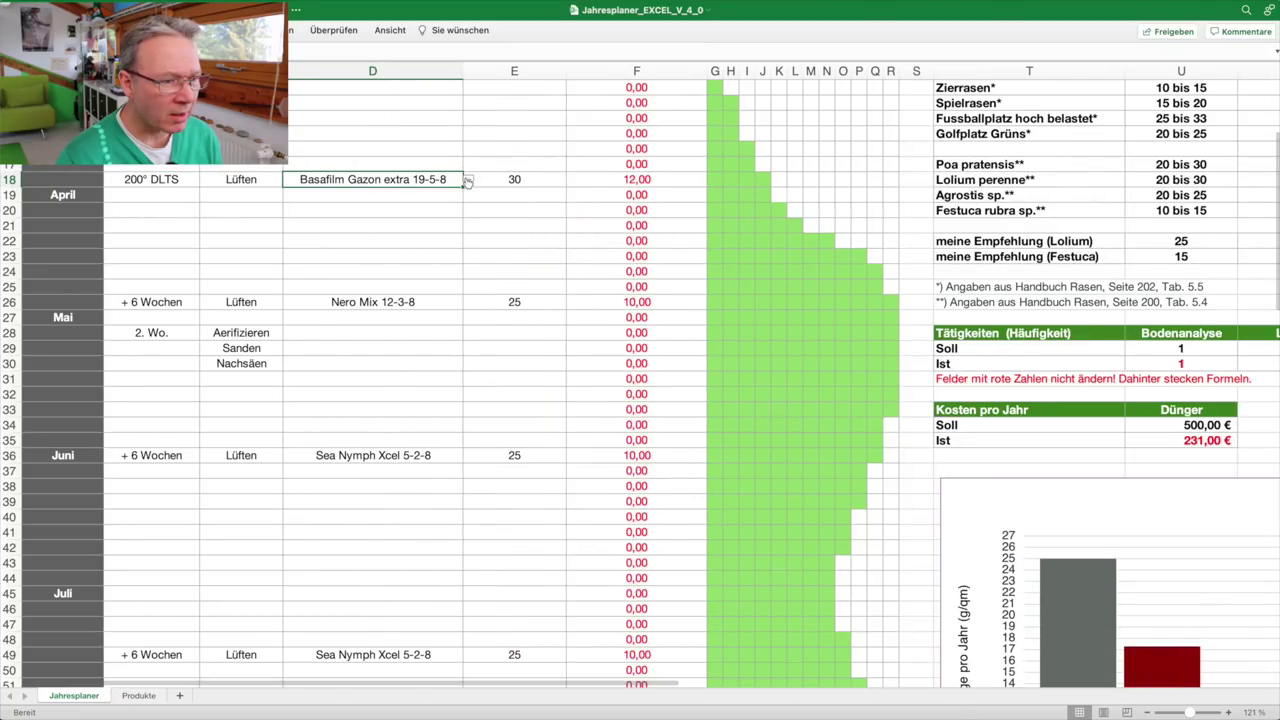
left_click(467, 181)
scroll(378, 276, "down", 5)
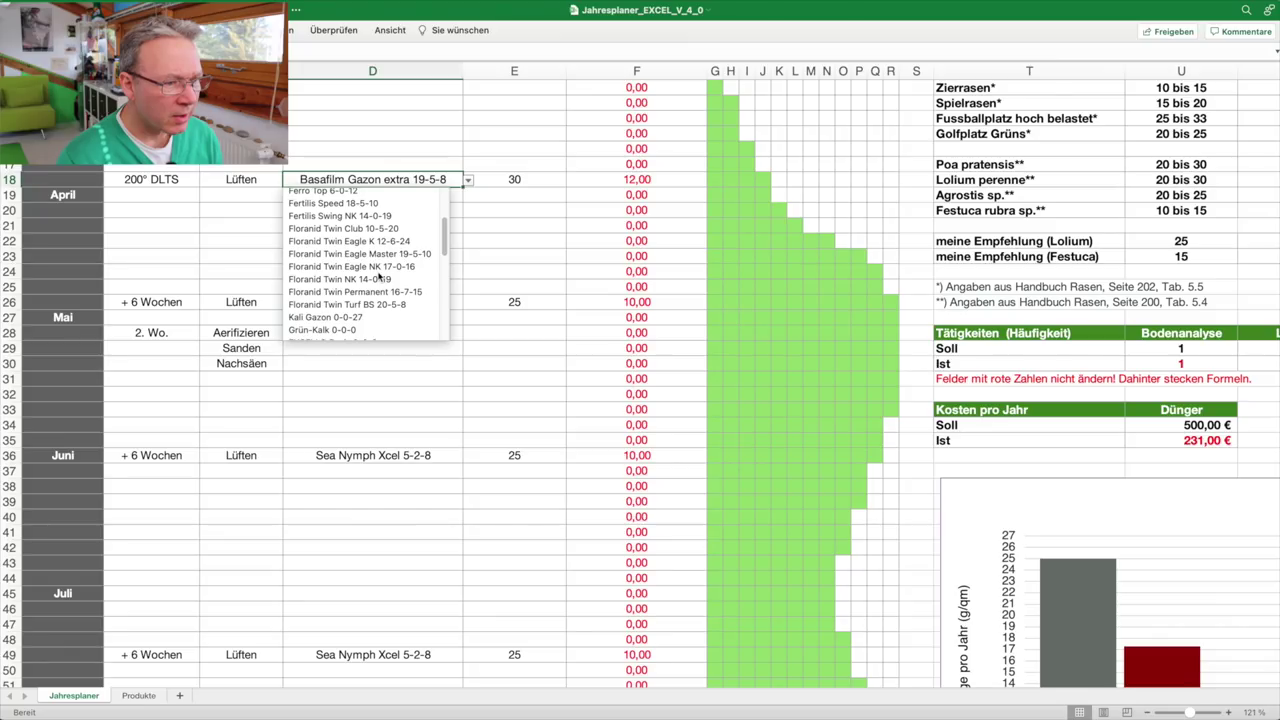
scroll(378, 276, "down", 6)
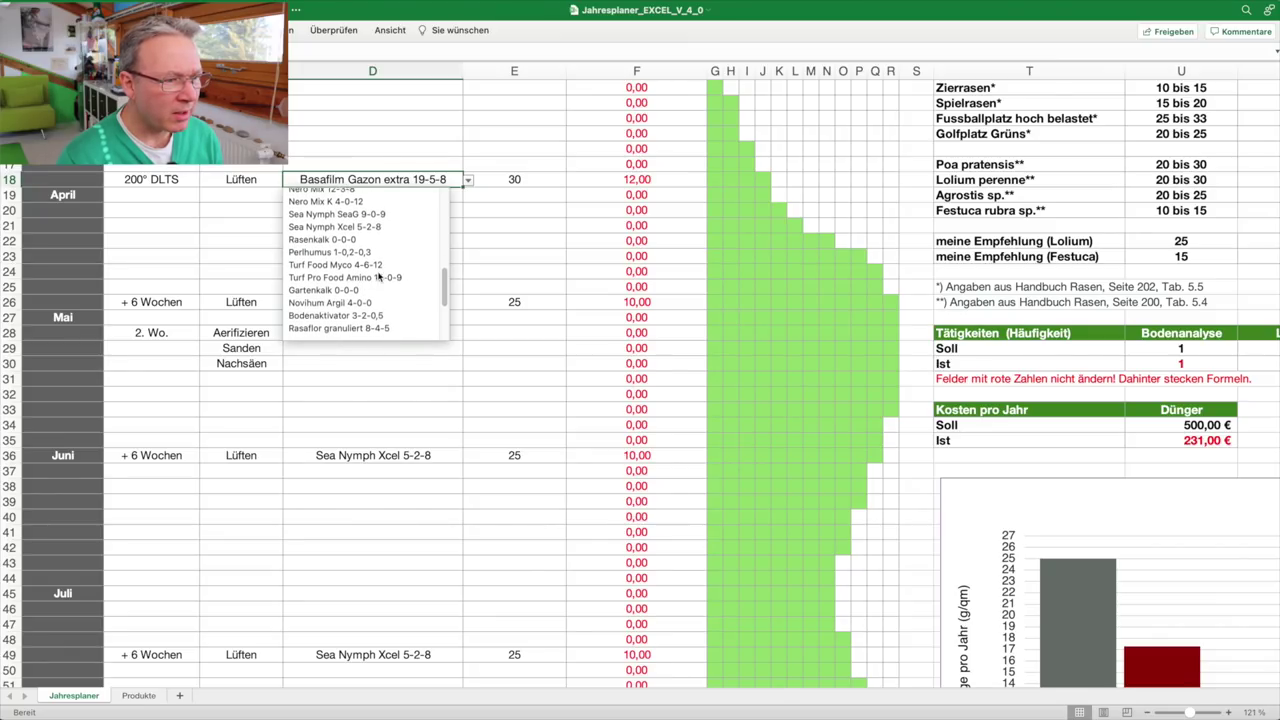
scroll(378, 276, "up", 2)
left_click(362, 249)
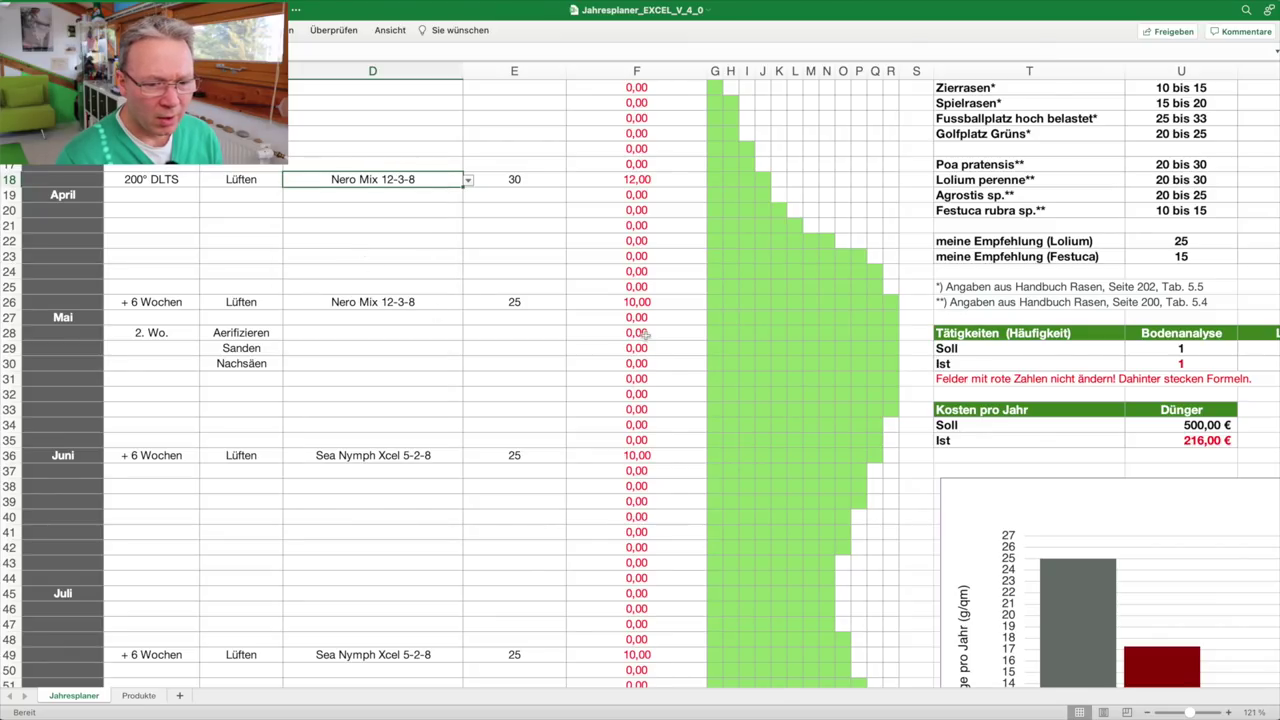
- Check the Stickstoff Ist bar in the chart and select the Stickstoff Ist value in the Jahresbilanz
scroll(1168, 616, "down", 2)
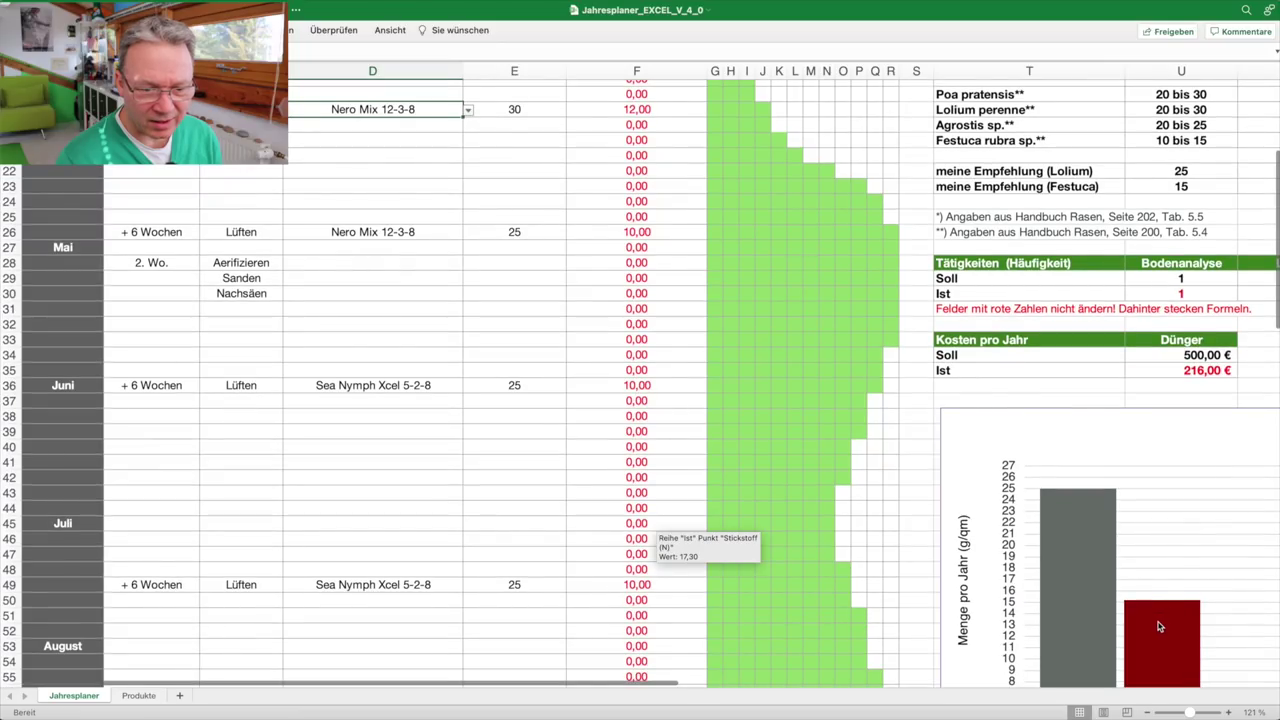
left_click(1160, 627)
scroll(729, 471, "right", 5)
scroll(735, 480, "up", 6)
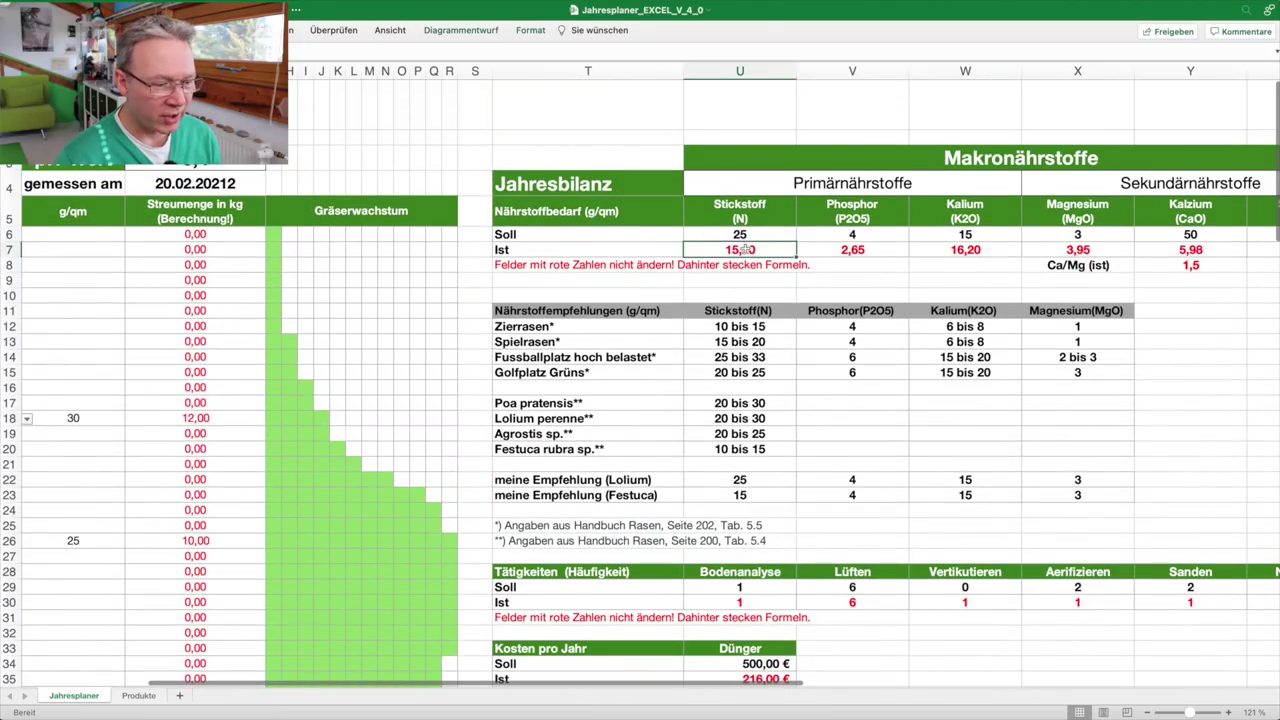
- Set the Dünger in row 18 to Basafilm Gazon extra 19-5-8 and check the Stickstoff Ist value
left_click(240, 683)
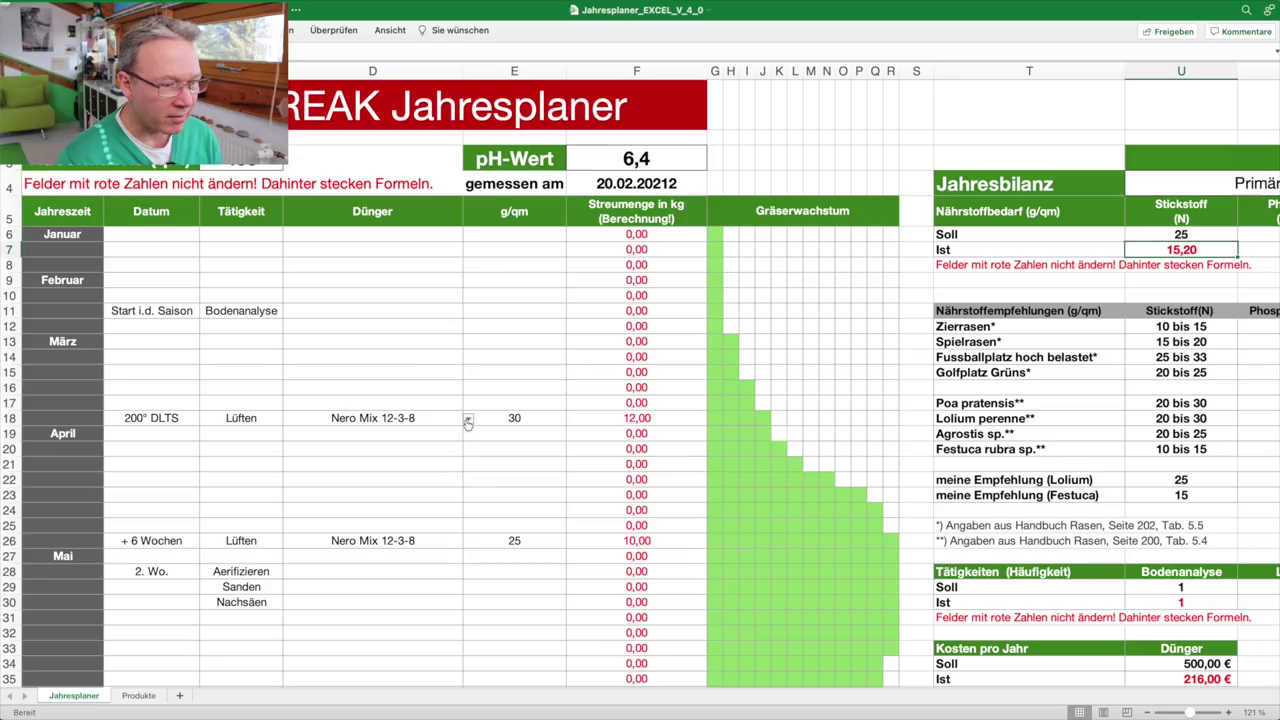
left_click(418, 446)
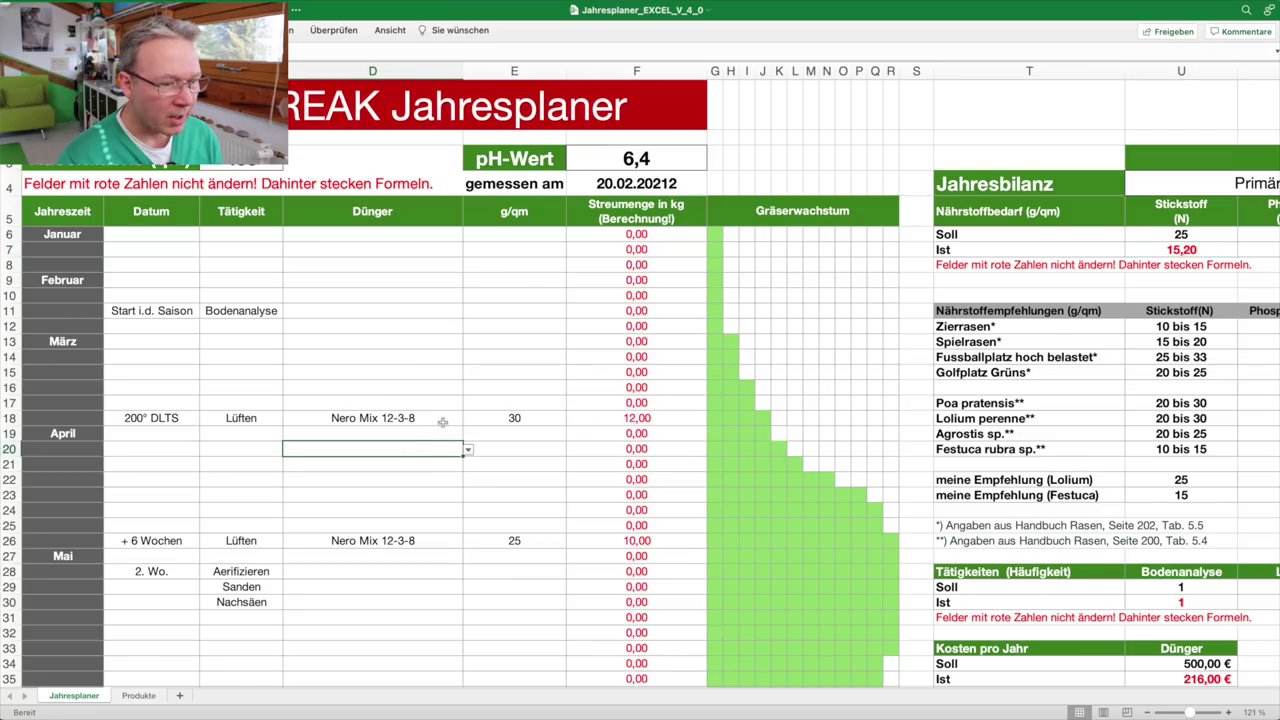
left_click(443, 420)
left_click(469, 422)
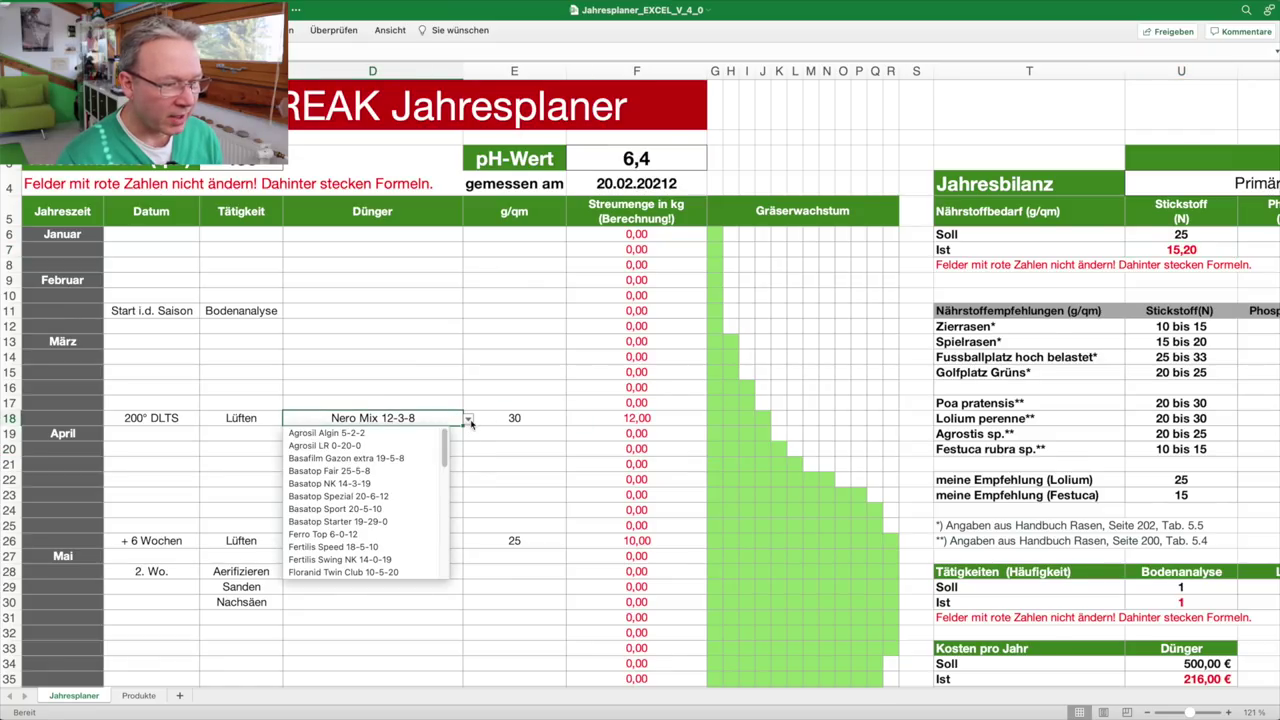
left_click(403, 457)
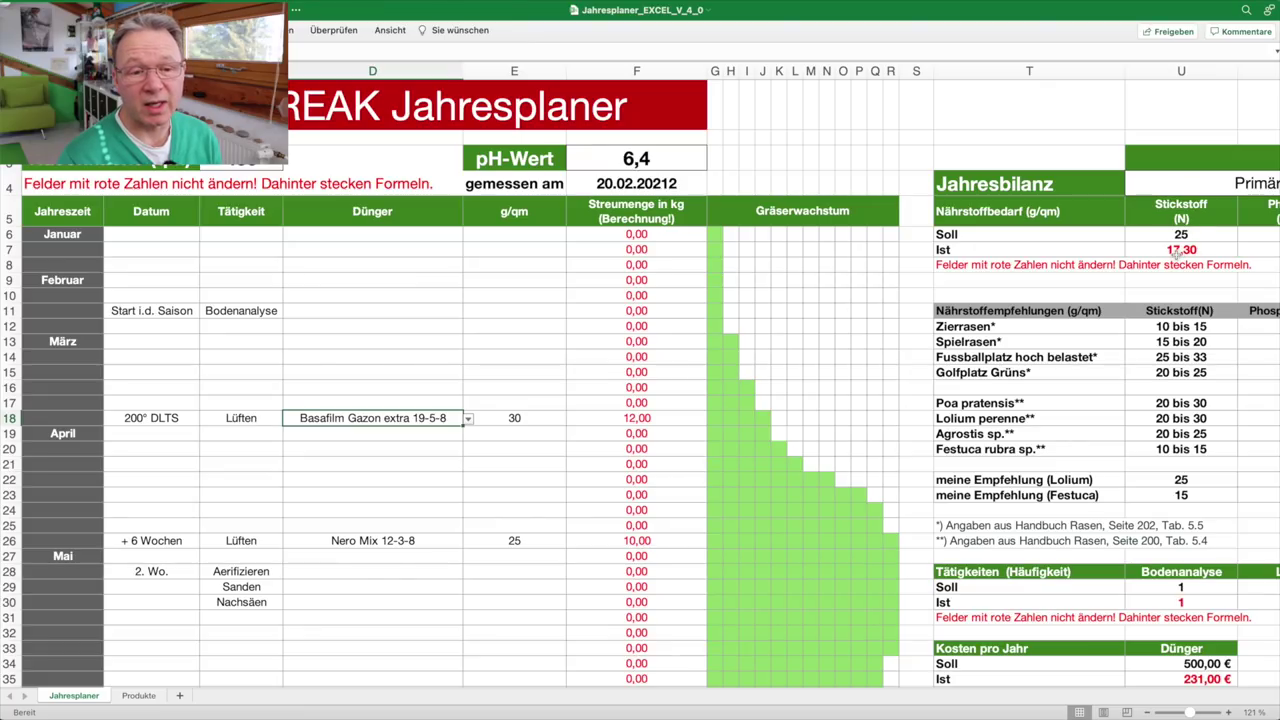
left_click(1179, 253)
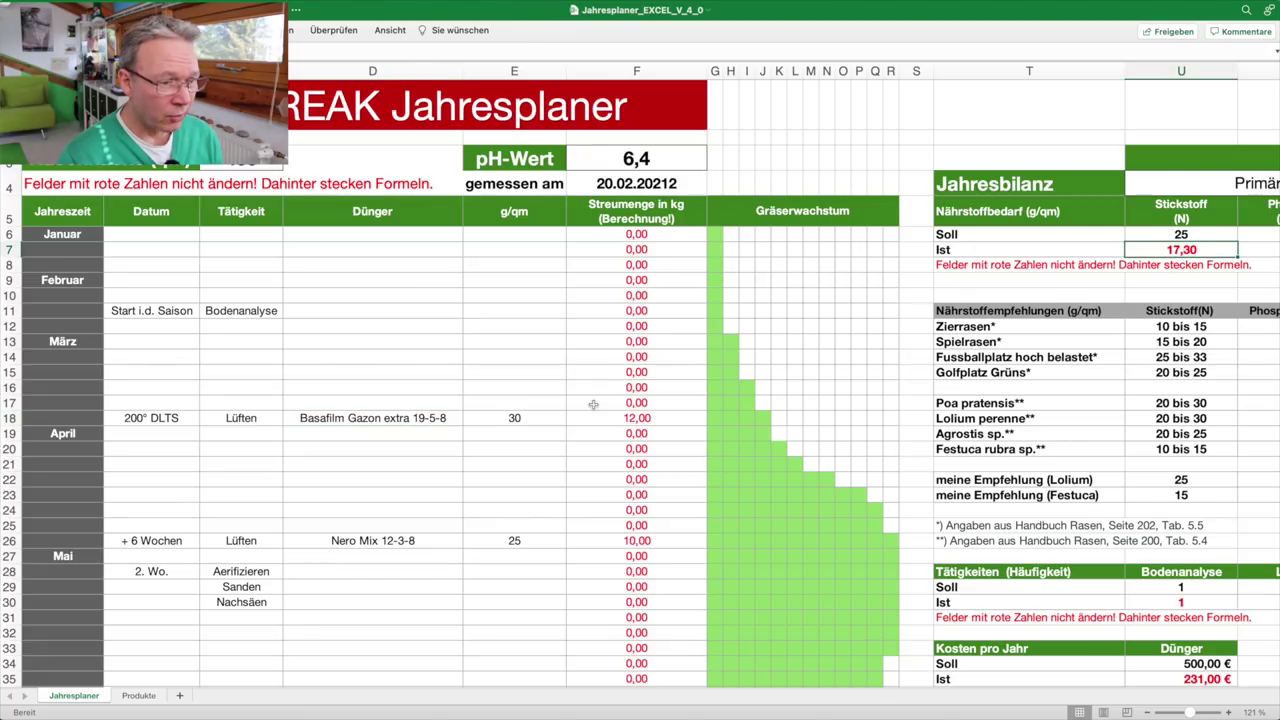
- Set the Dünger of the April application in row 26 to Basafilm Gazon extra 19-5-8 and check the Stickstoff Ist value
left_click(548, 417)
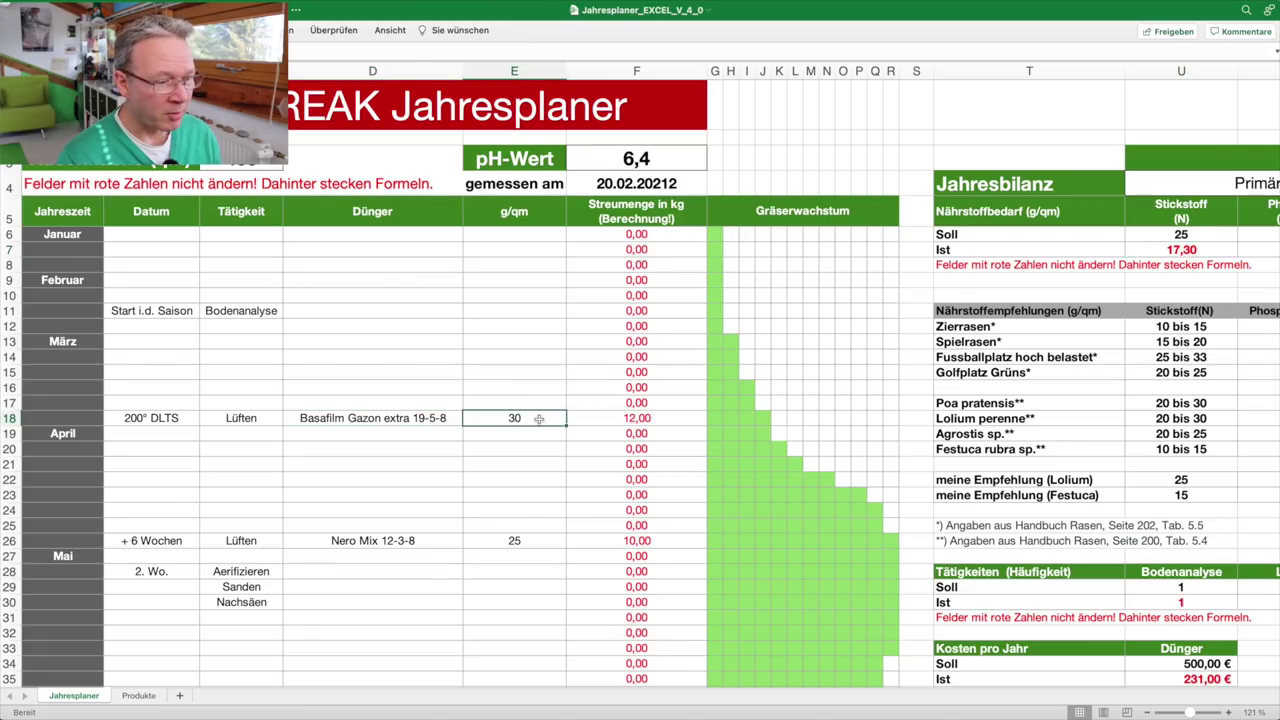
left_click(416, 541)
left_click(468, 543)
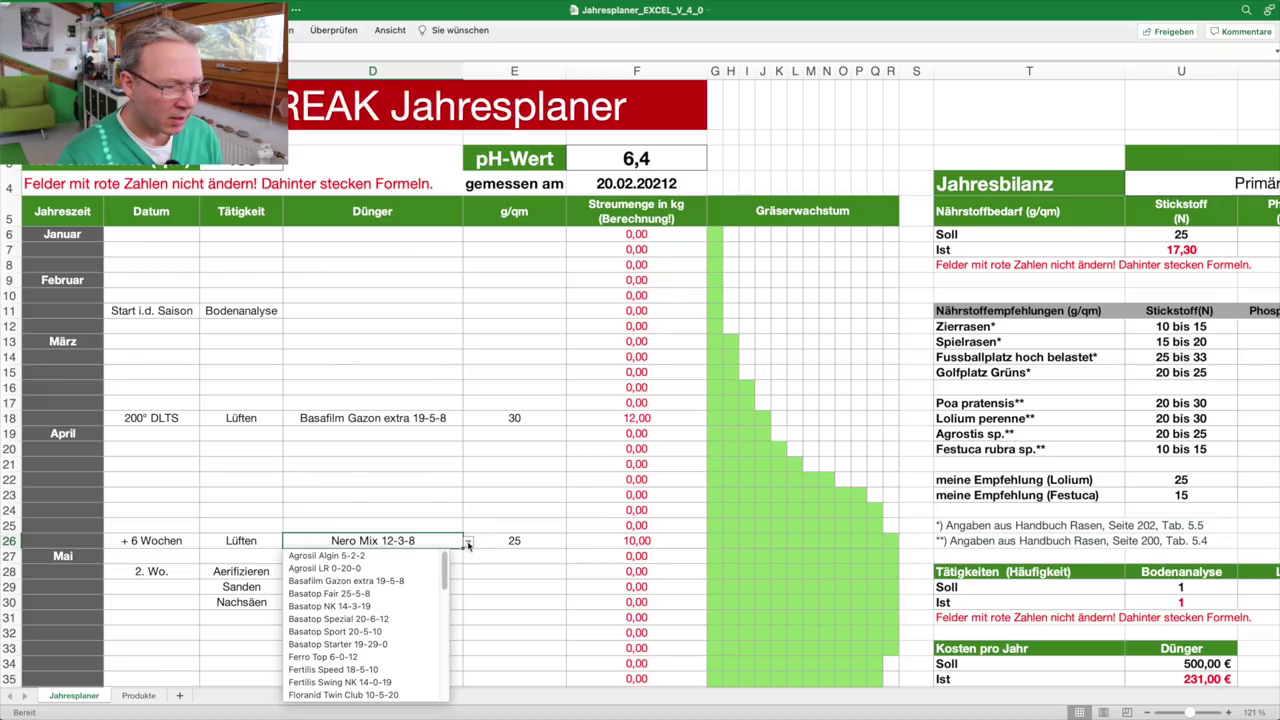
left_click(425, 581)
key("Return")
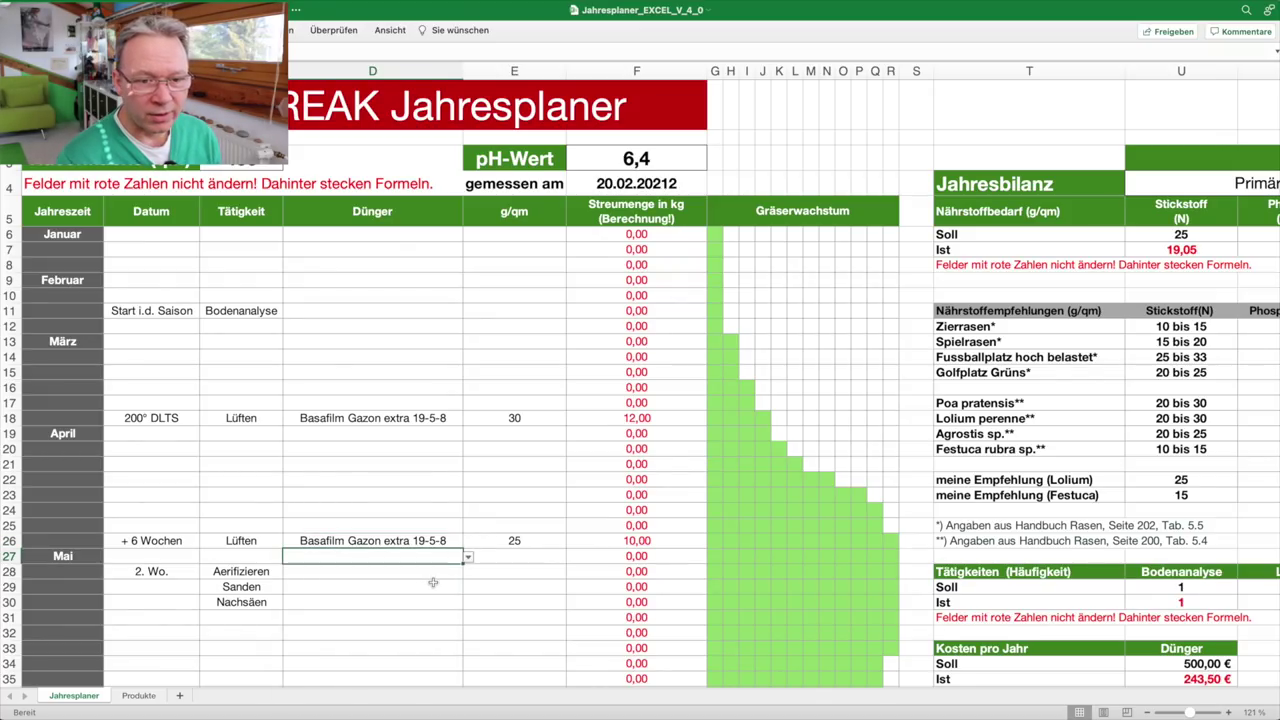
left_click(1180, 249)
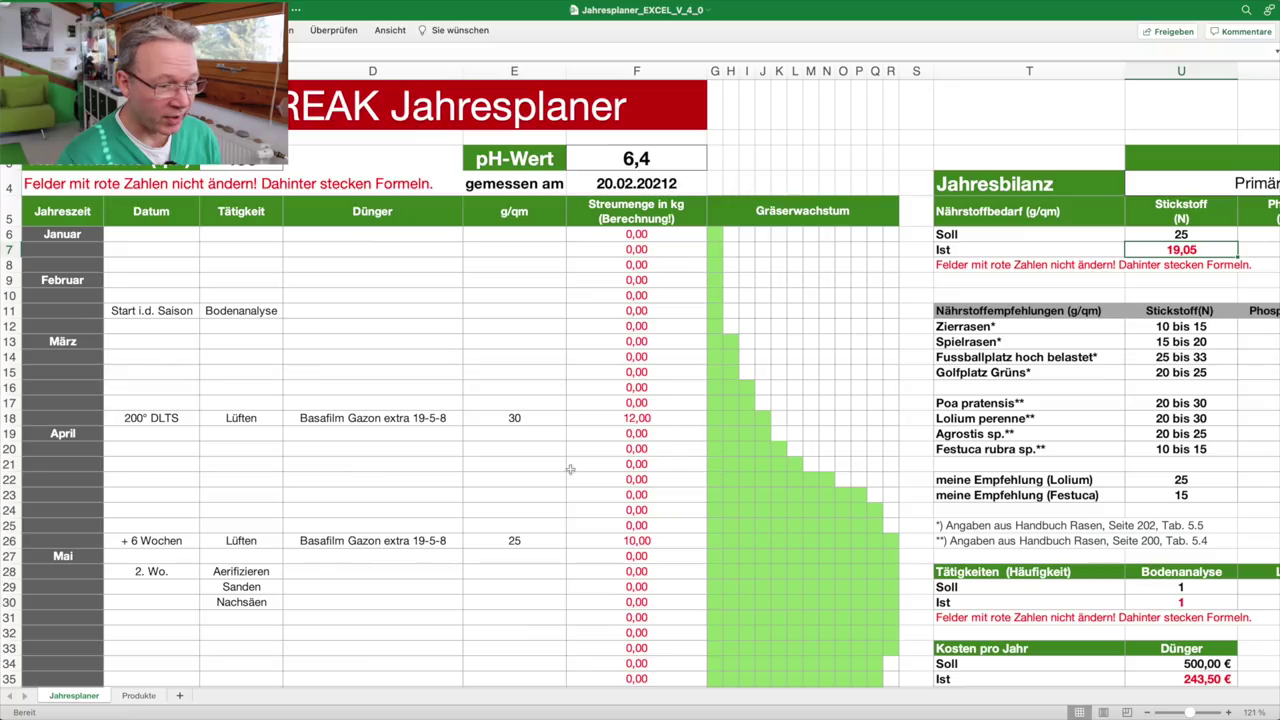
- Set the g/qm amount of the April application in row 26 to 30
left_click(533, 540)
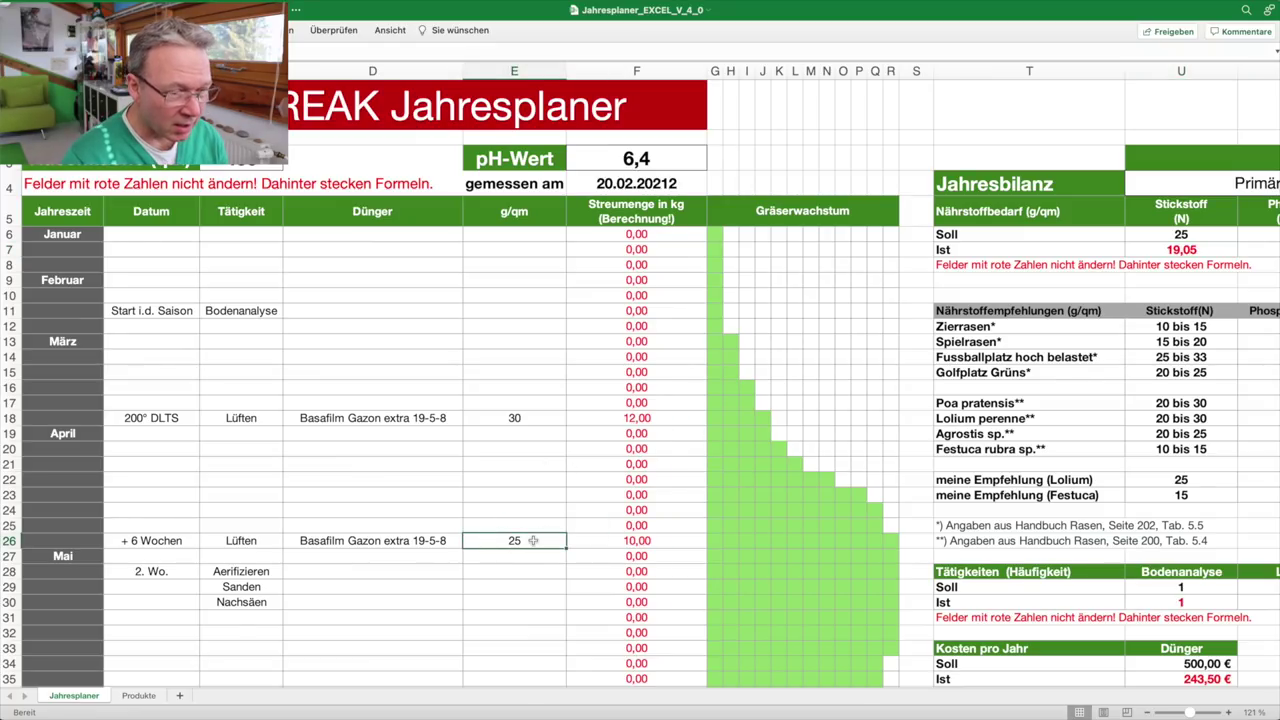
type("30")
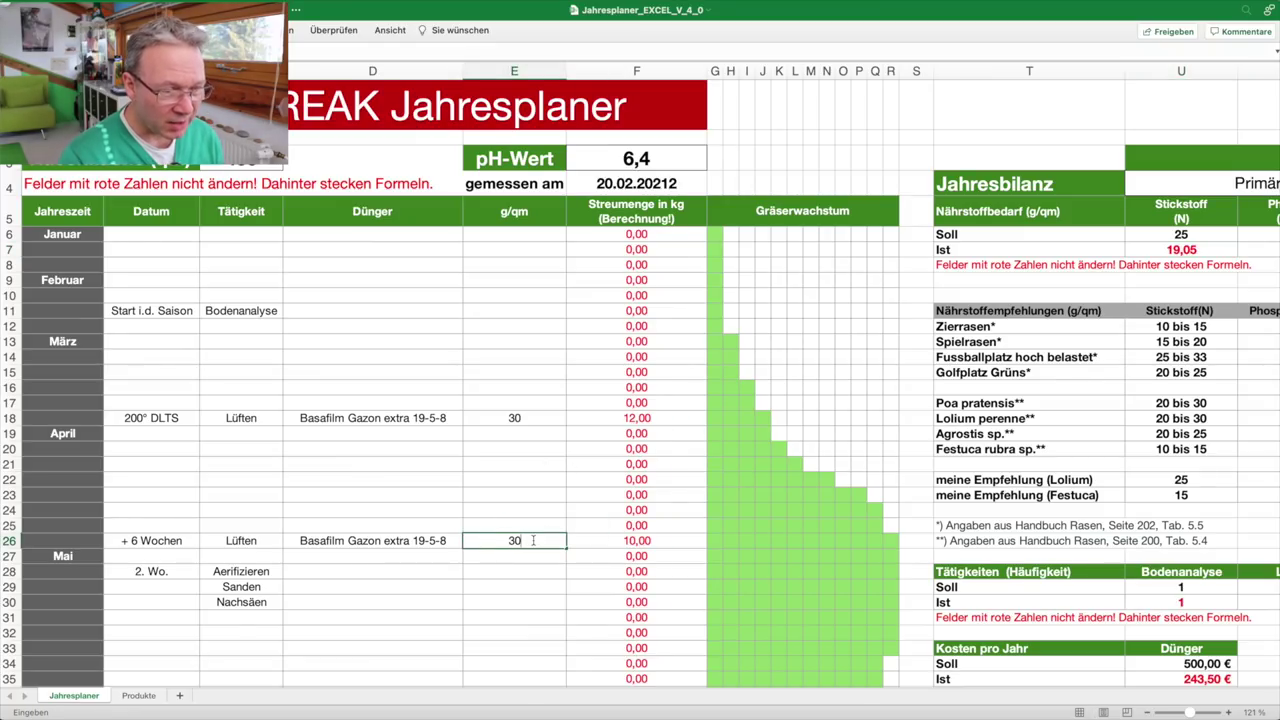
key("Return")
left_click(540, 540)
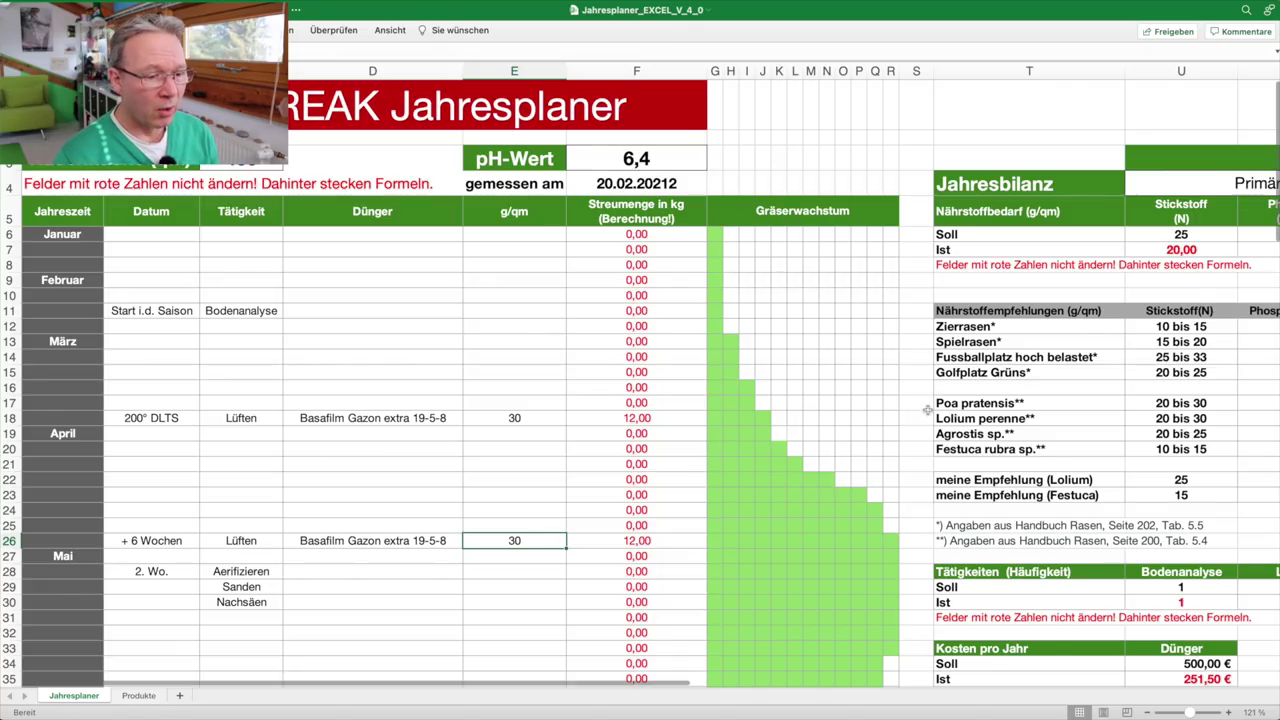
left_click(779, 556)
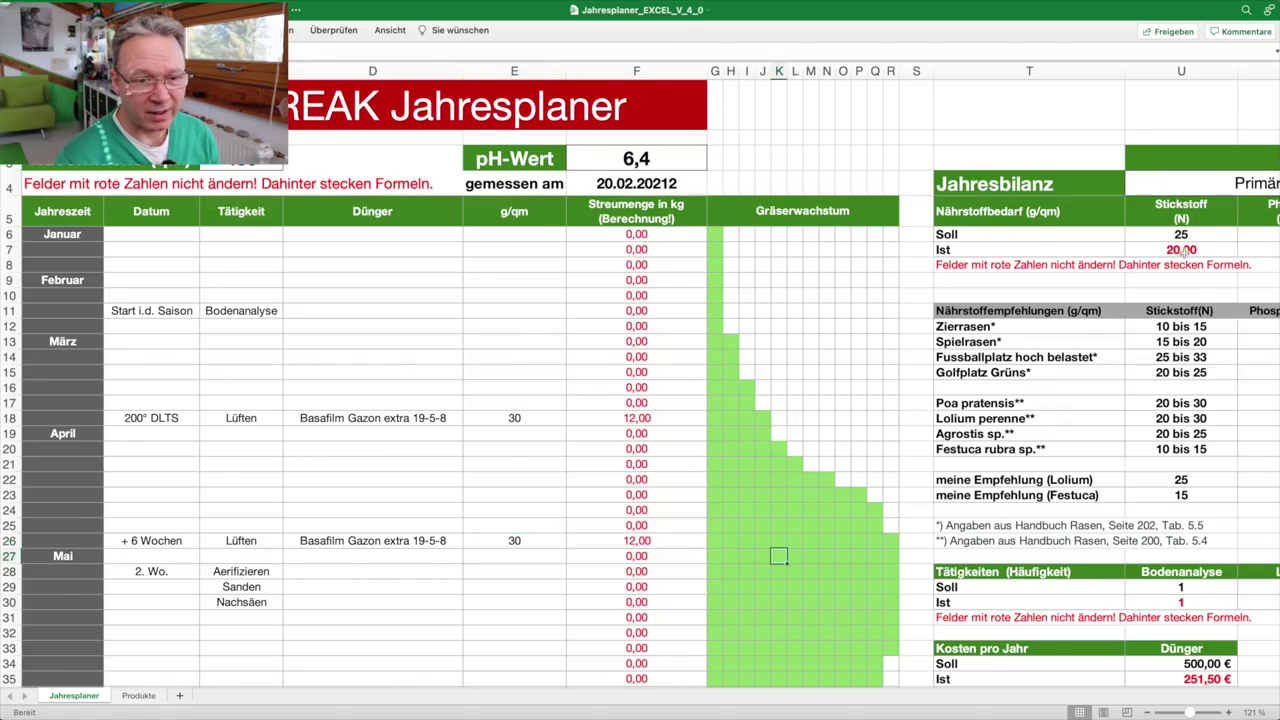
- Choose Basatop NK 14-3-19 as the Dünger of the Juni application in row 36
left_click(538, 450)
scroll(538, 450, "down", 5)
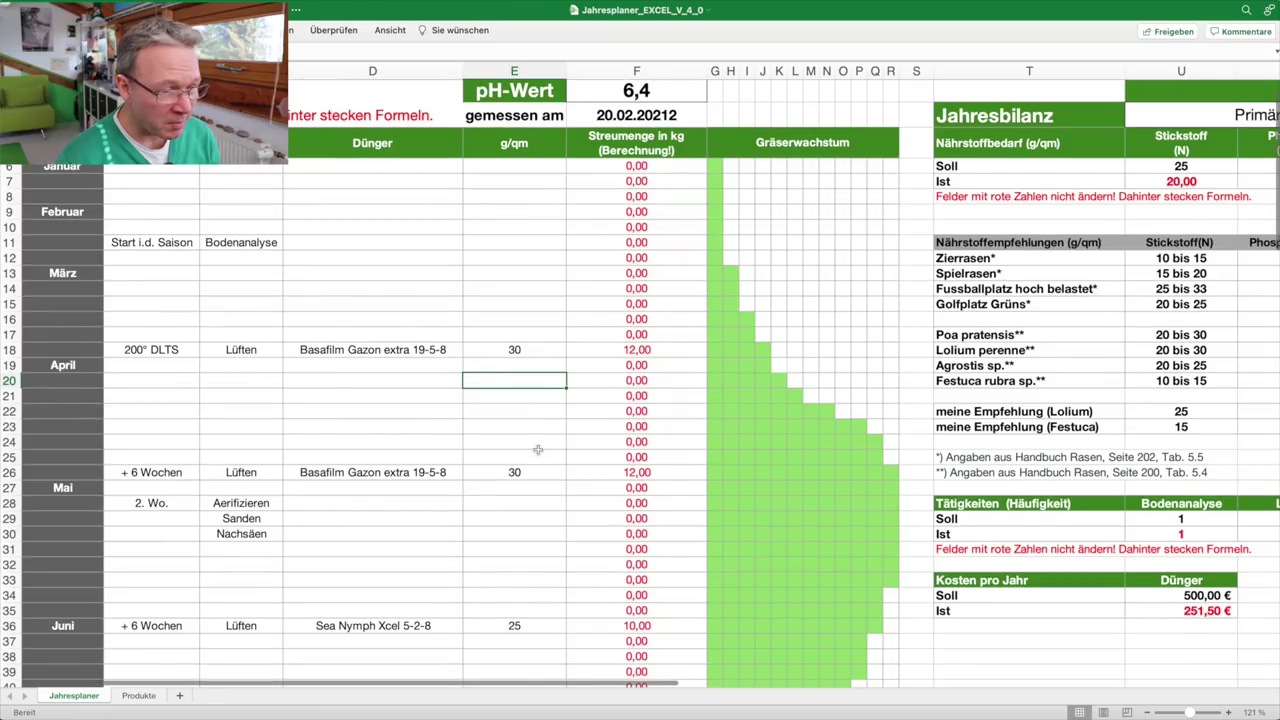
scroll(538, 450, "down", 3)
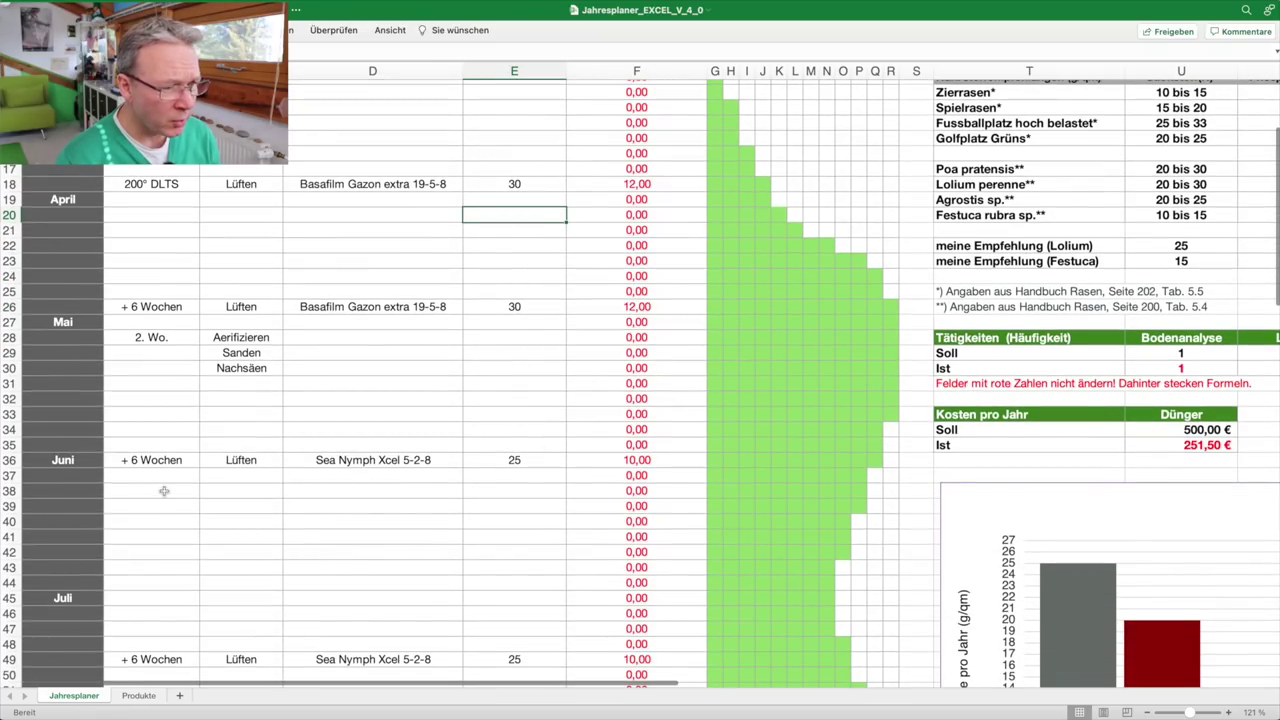
left_click(446, 459)
left_click(468, 461)
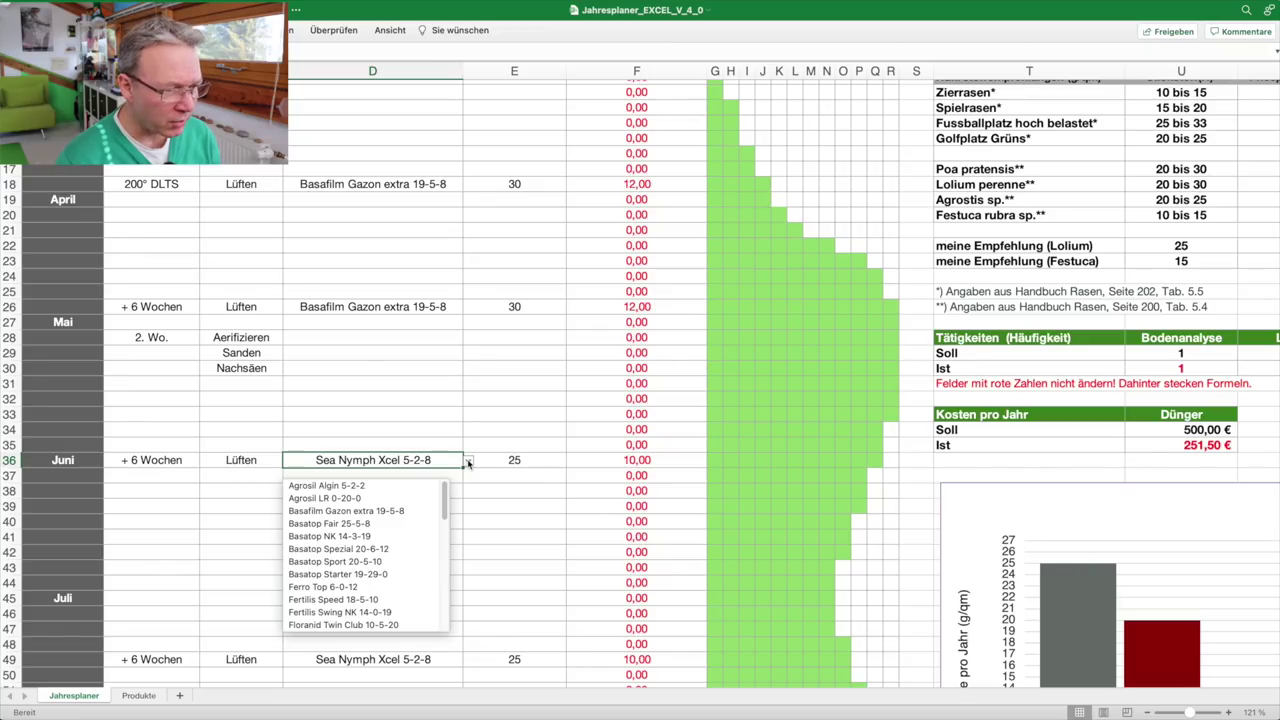
left_click(374, 537)
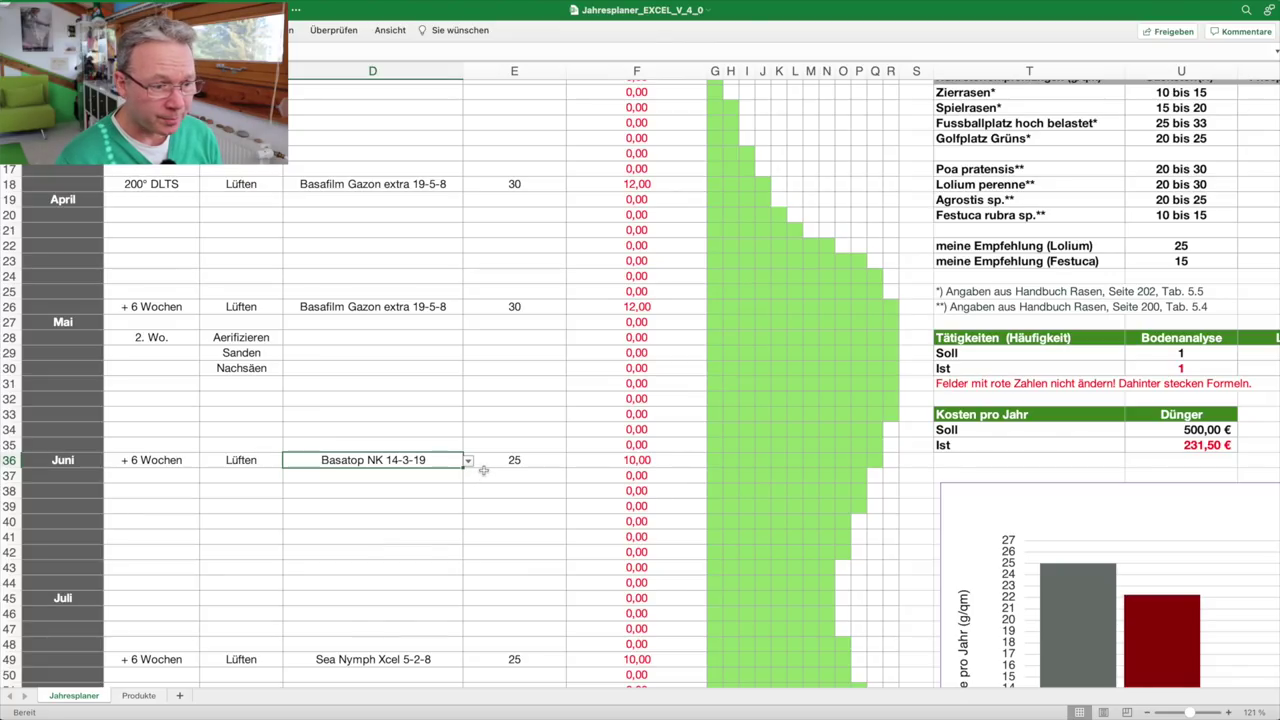
- Set the g/qm amount of the Juni application in row 36 to 30
left_click(514, 460)
type("30")
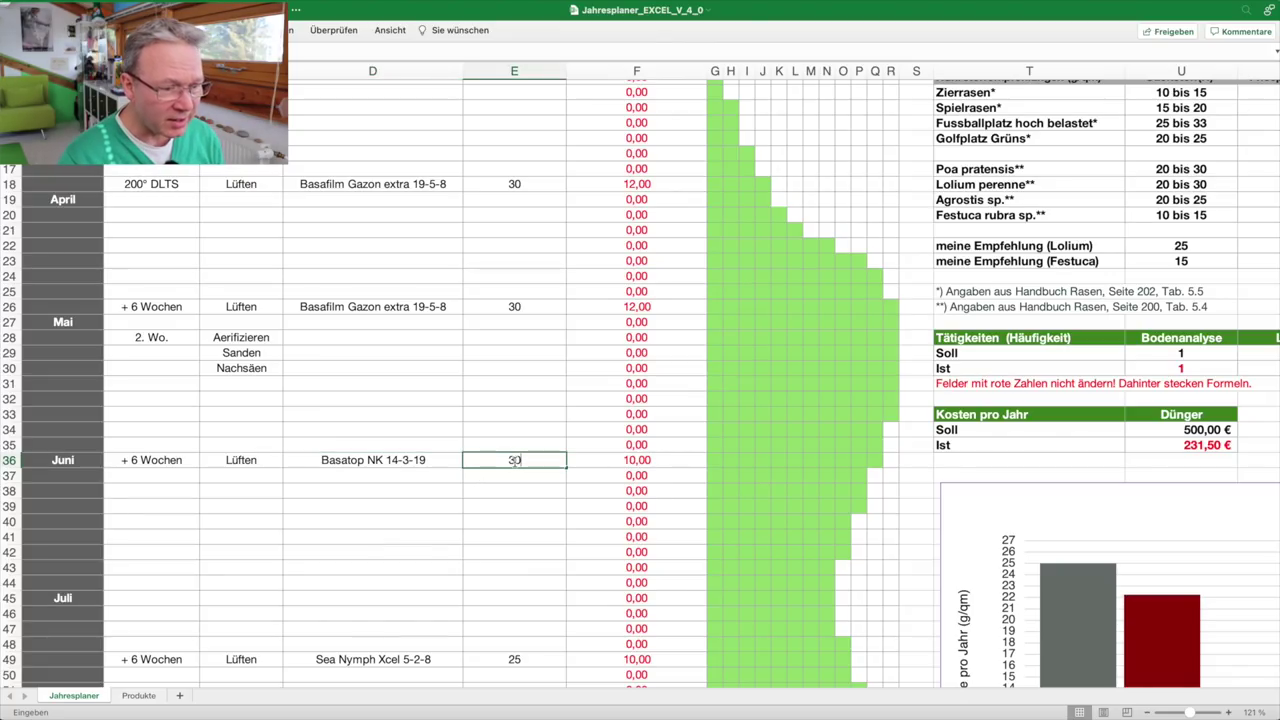
key("Return")
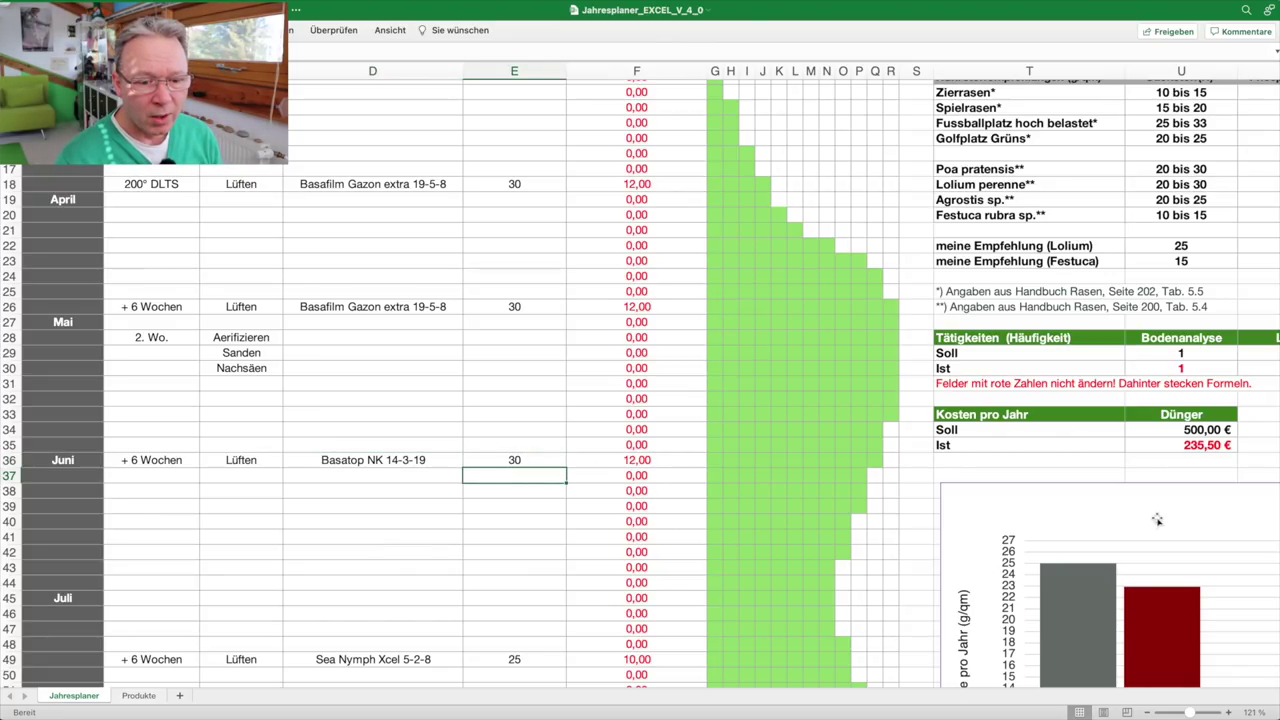
- Check the Stickstoff Ist value in the Jahresbilanz and compare all Soll and Ist bars in the Nährstoffe chart
scroll(1157, 518, "up", 5)
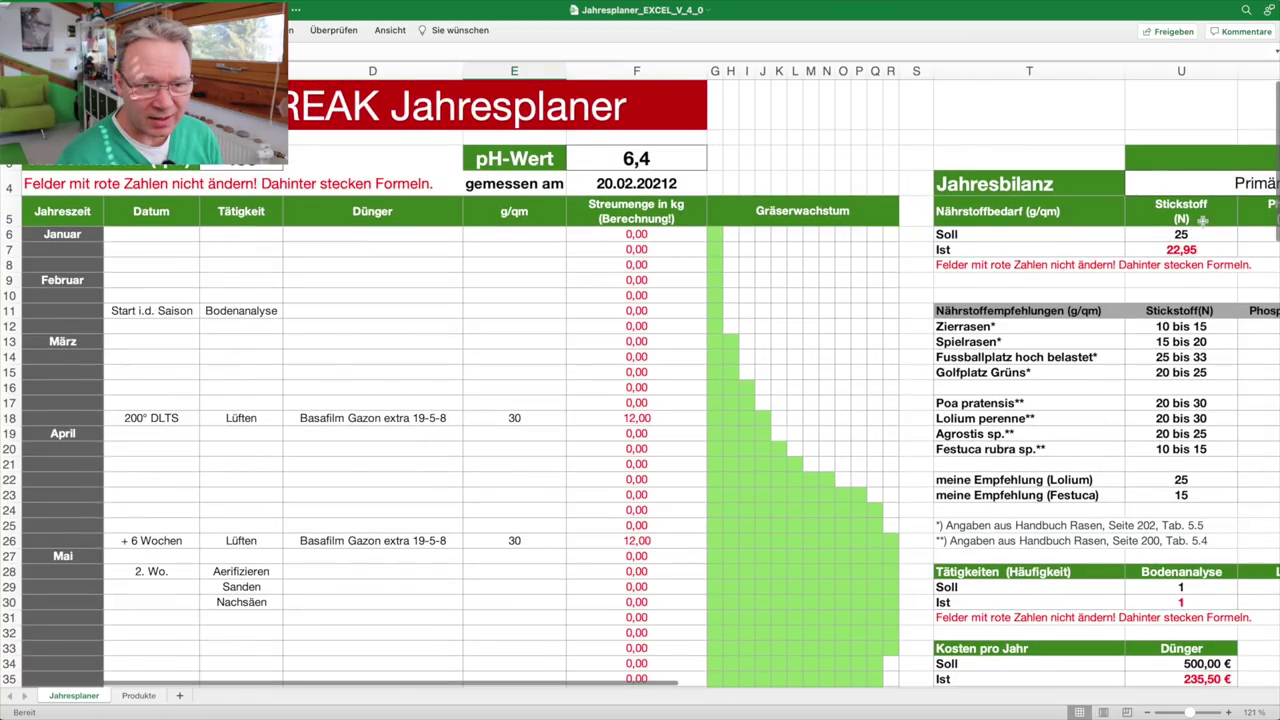
left_click(1196, 249)
scroll(1183, 340, "down", 1)
scroll(1183, 340, "down", 10)
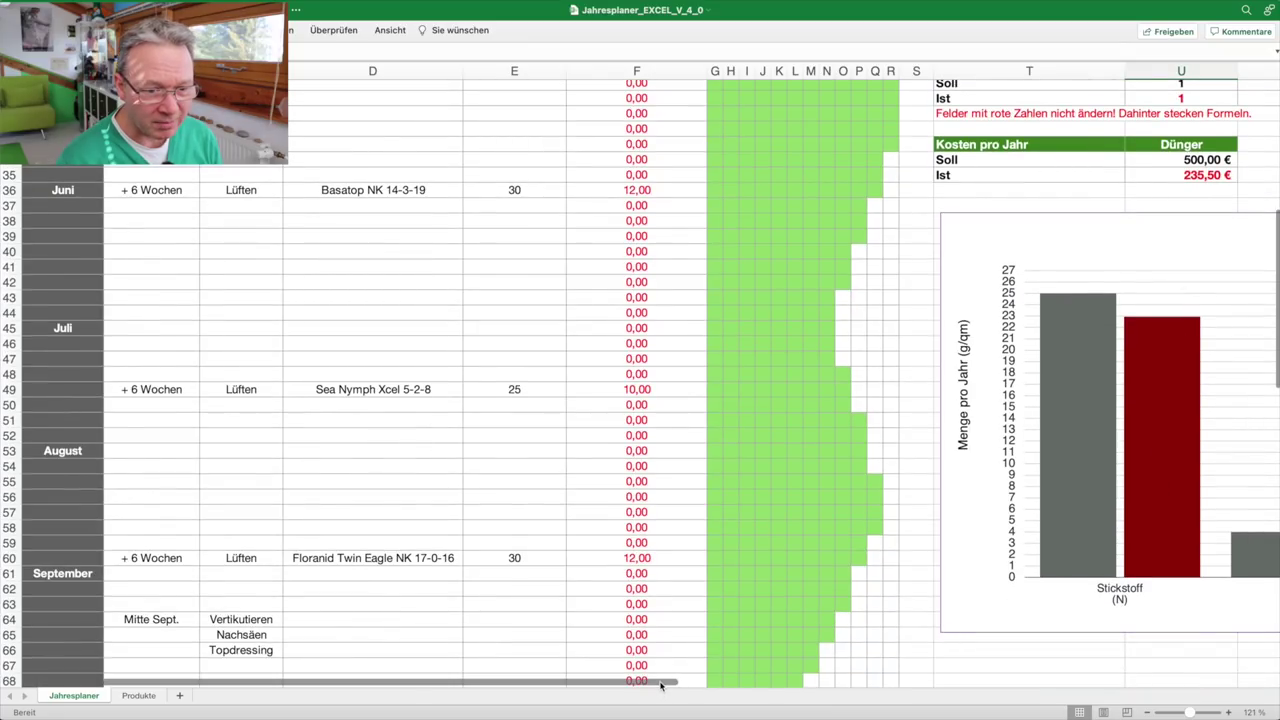
left_click_drag(665, 680, 856, 682)
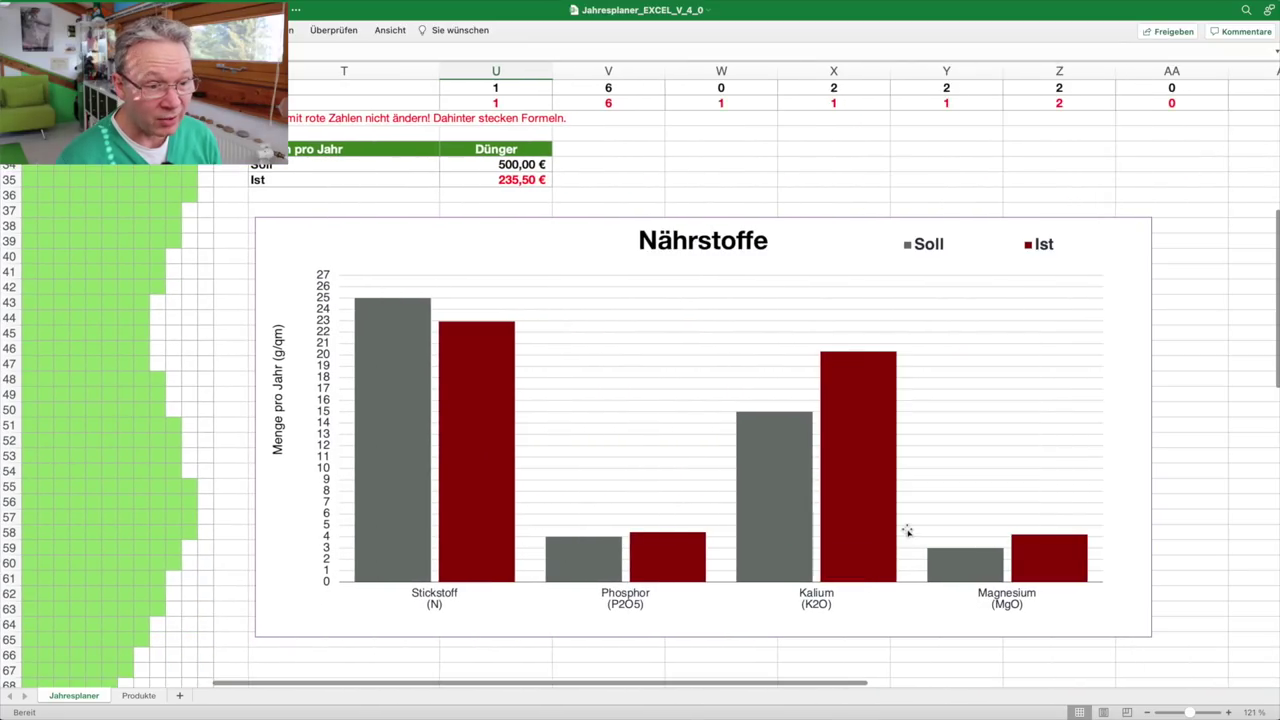
- Choose Floranid Twin Permanent 16-7-15 as the Dünger of the Juni application in row 36
mouse_move(857, 358)
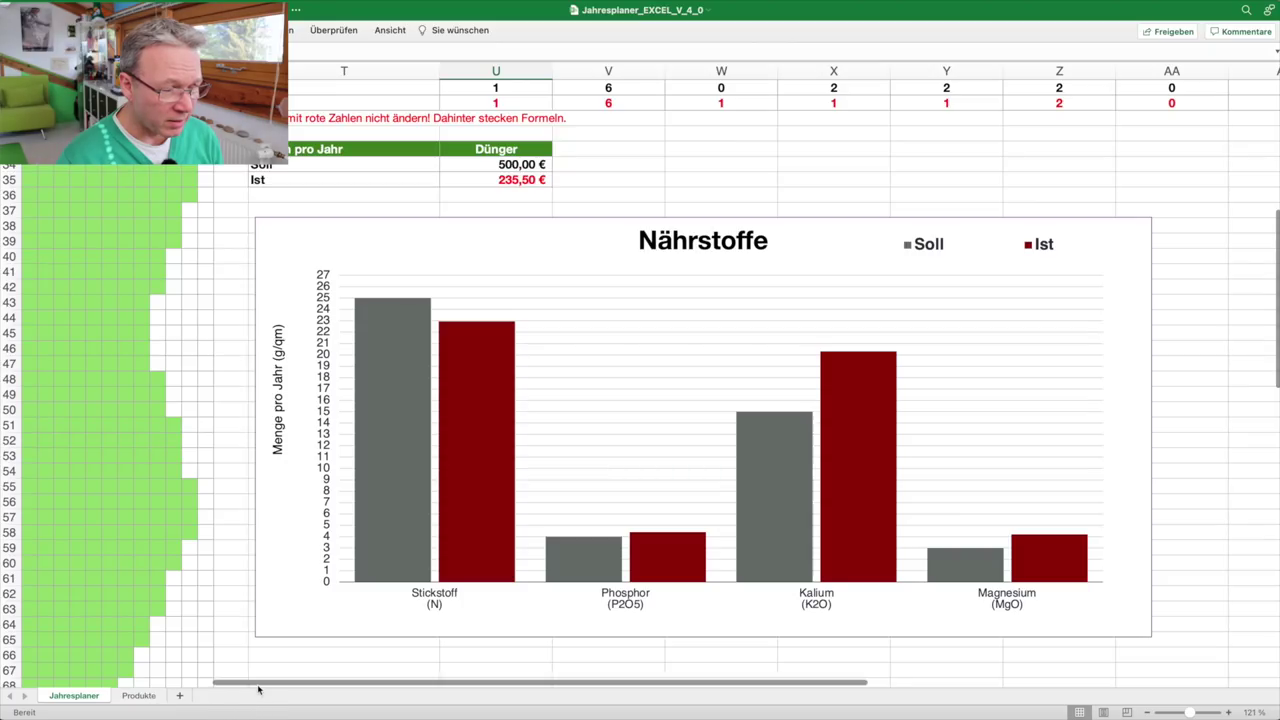
left_click_drag(266, 683, 156, 683)
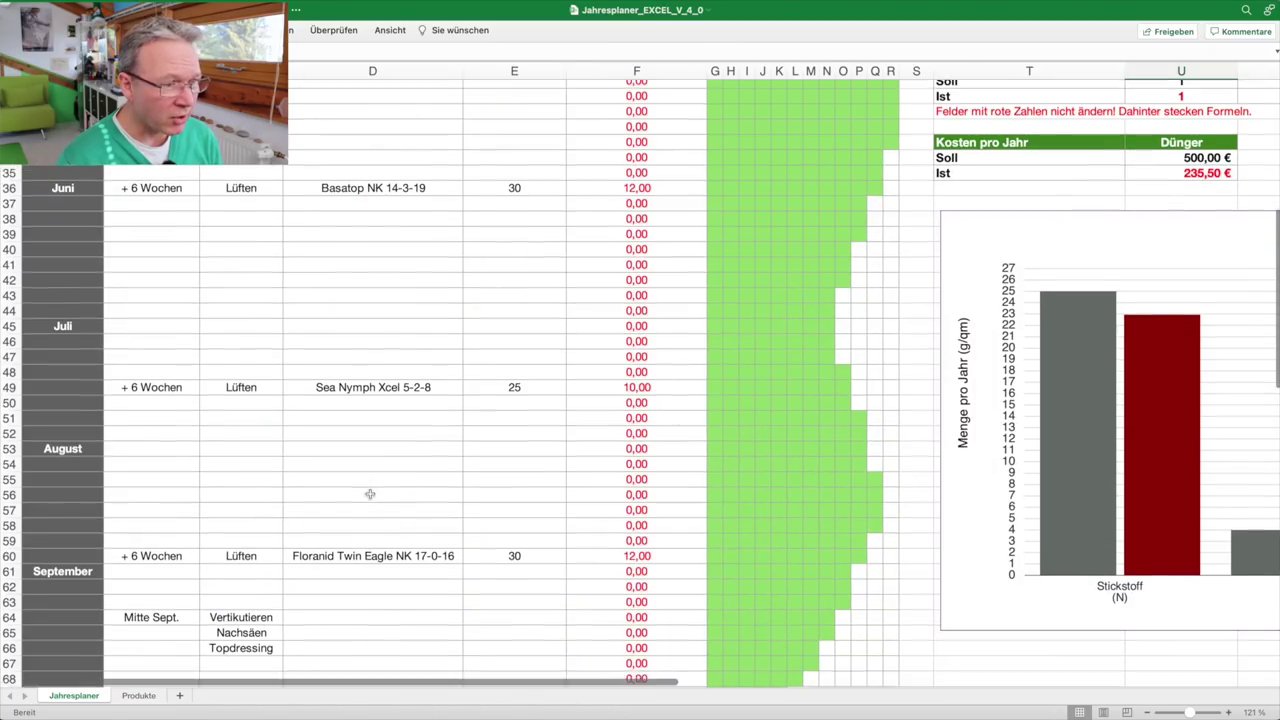
scroll(370, 494, "up", 2)
left_click(433, 247)
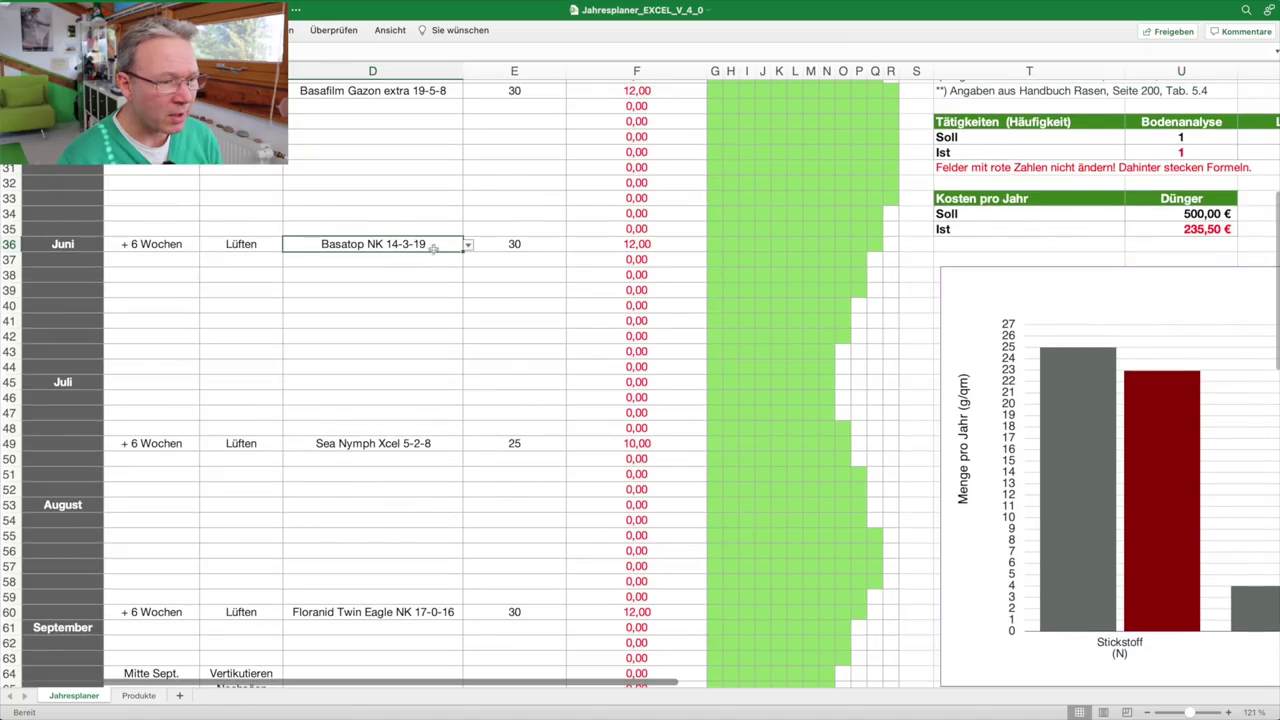
left_click(468, 245)
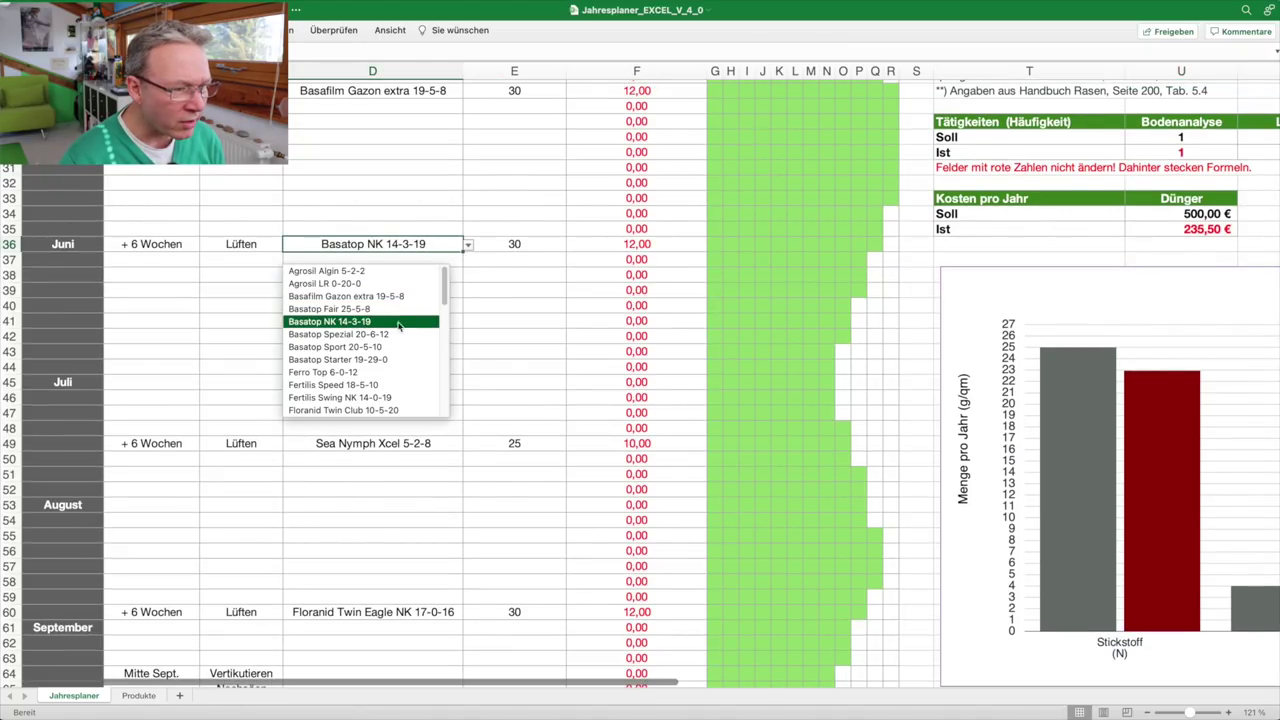
scroll(404, 345, "down", 2)
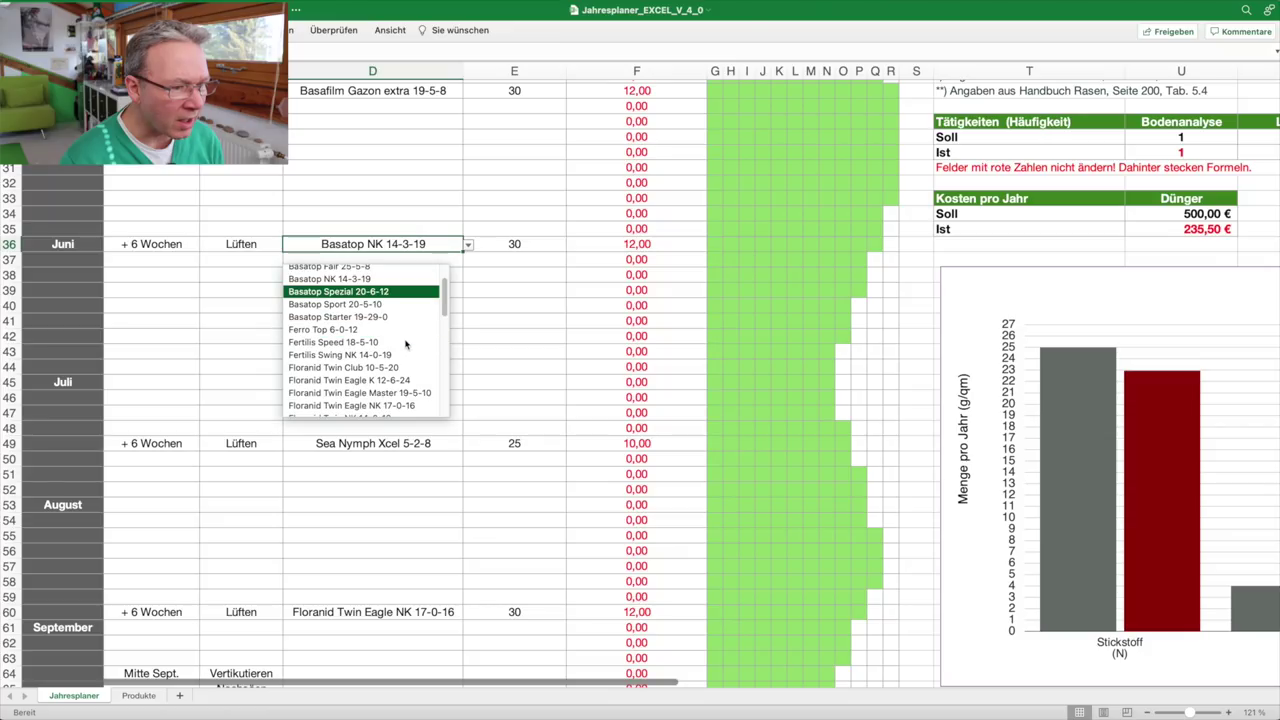
scroll(414, 360, "down", 3)
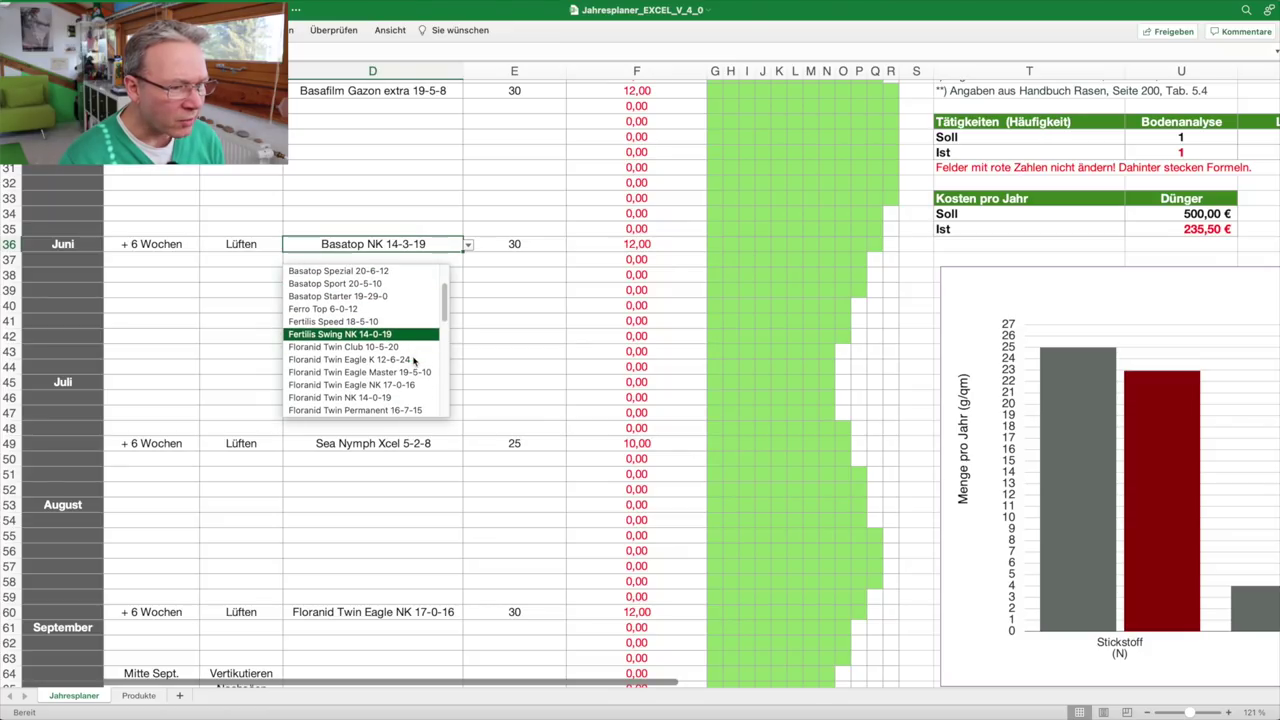
scroll(416, 370, "down", 1)
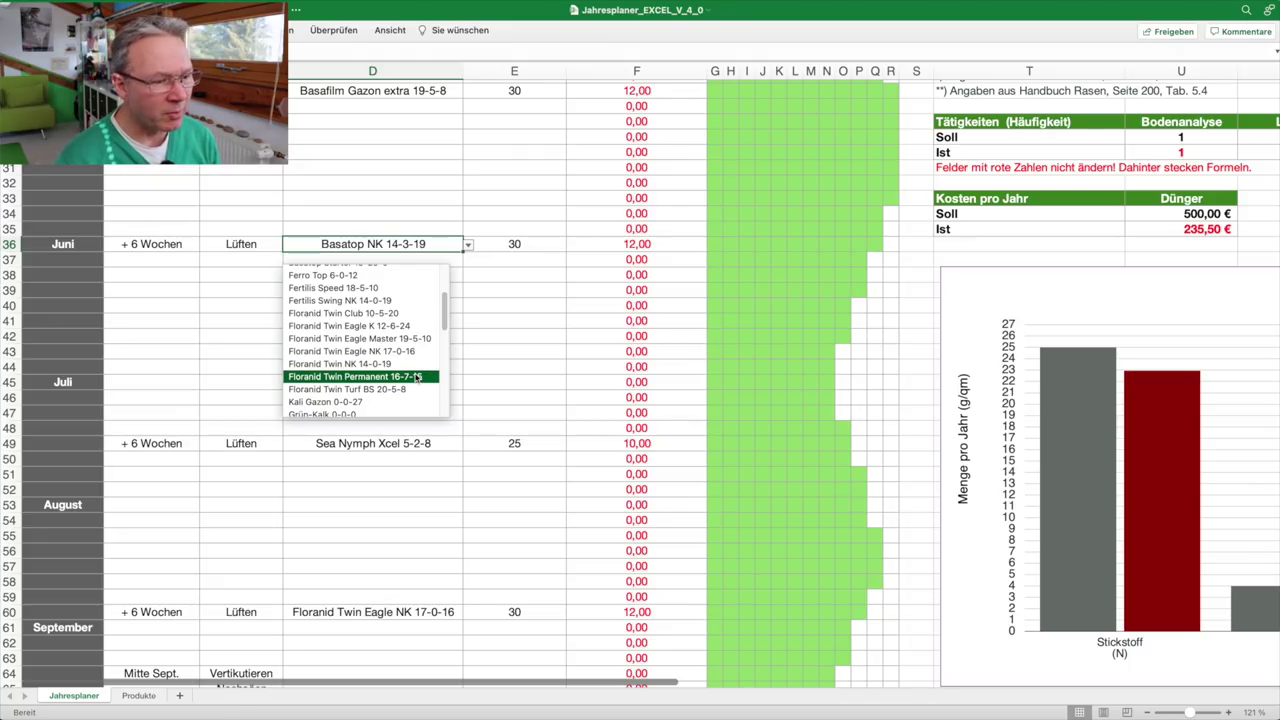
left_click(419, 377)
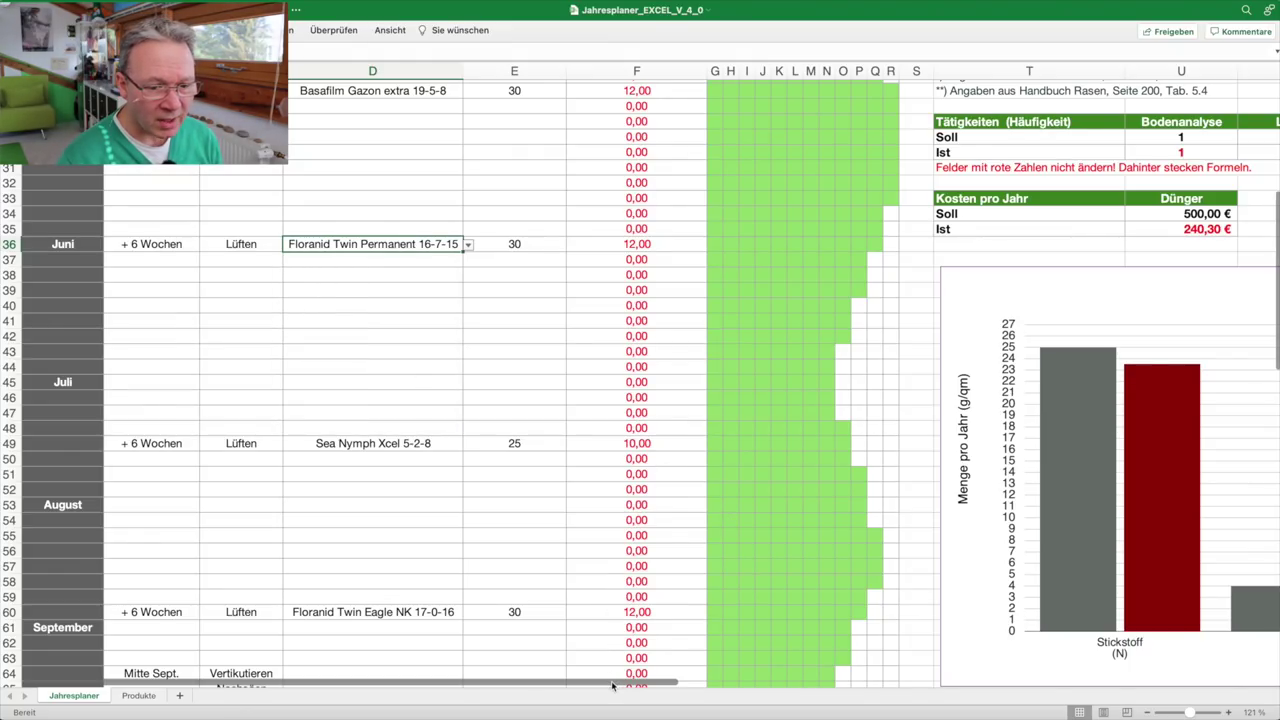
- Compare the Soll and Ist bars in the Nährstoffe chart and review the fertilizer applications planned from April to September
scroll(640, 687, "right", 2)
scroll(667, 688, "right", 10)
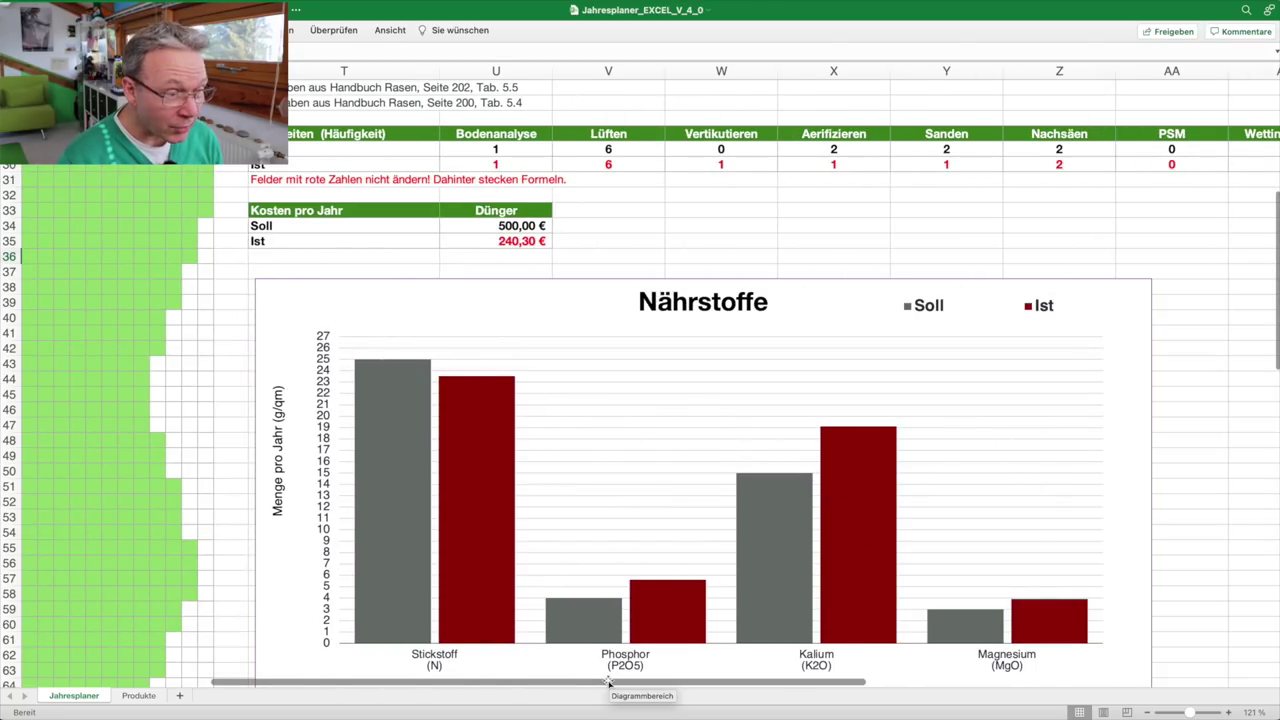
scroll(475, 680, "left", 6)
scroll(475, 680, "left", 2)
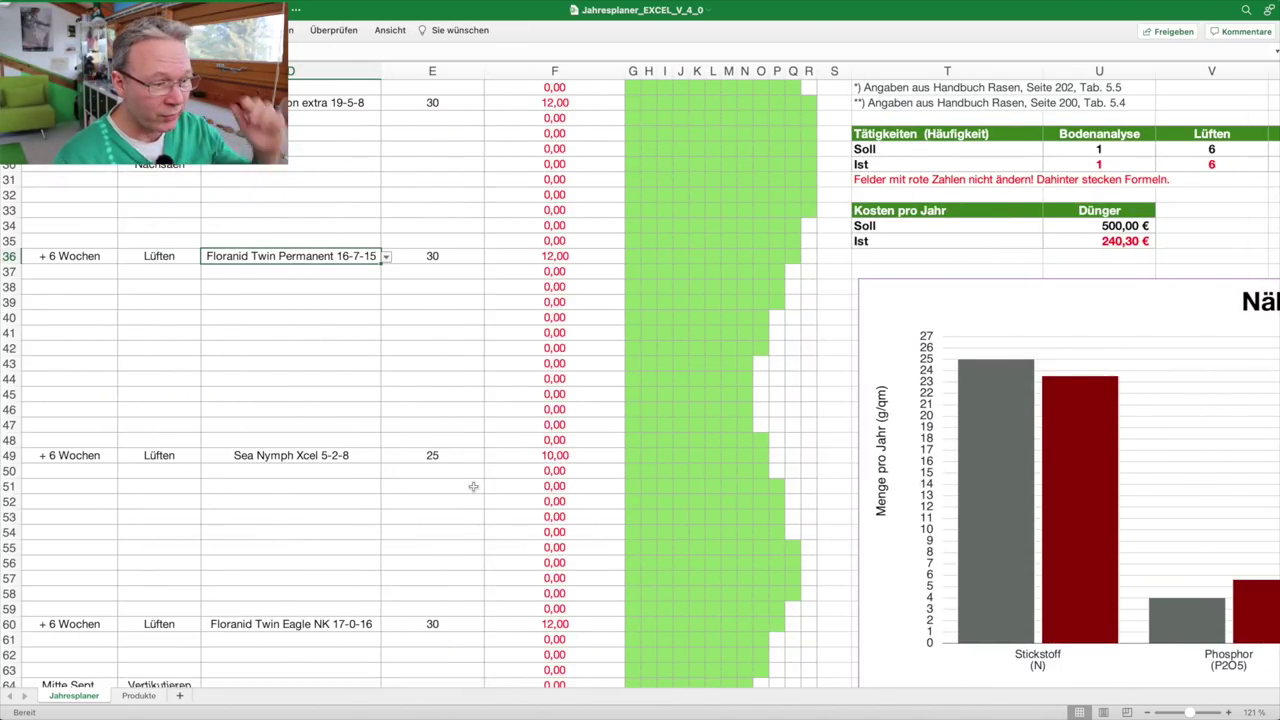
scroll(388, 477, "down", 5)
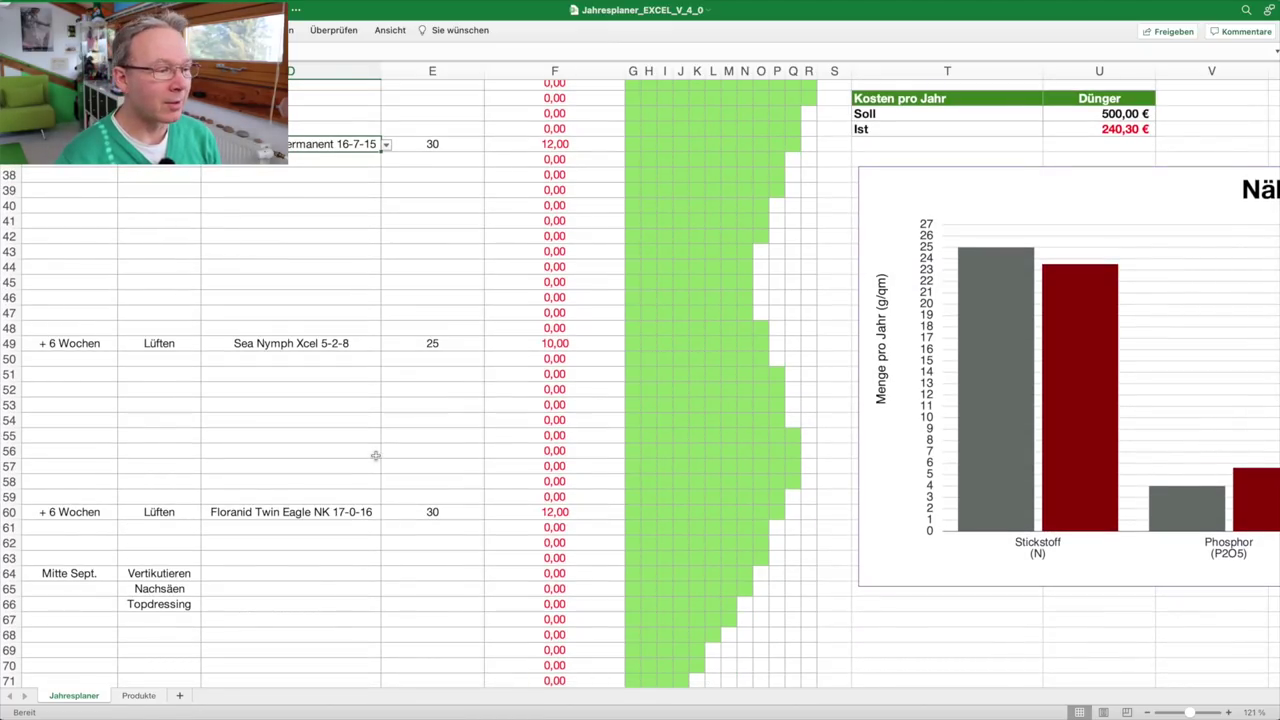
scroll(334, 424, "up", 10)
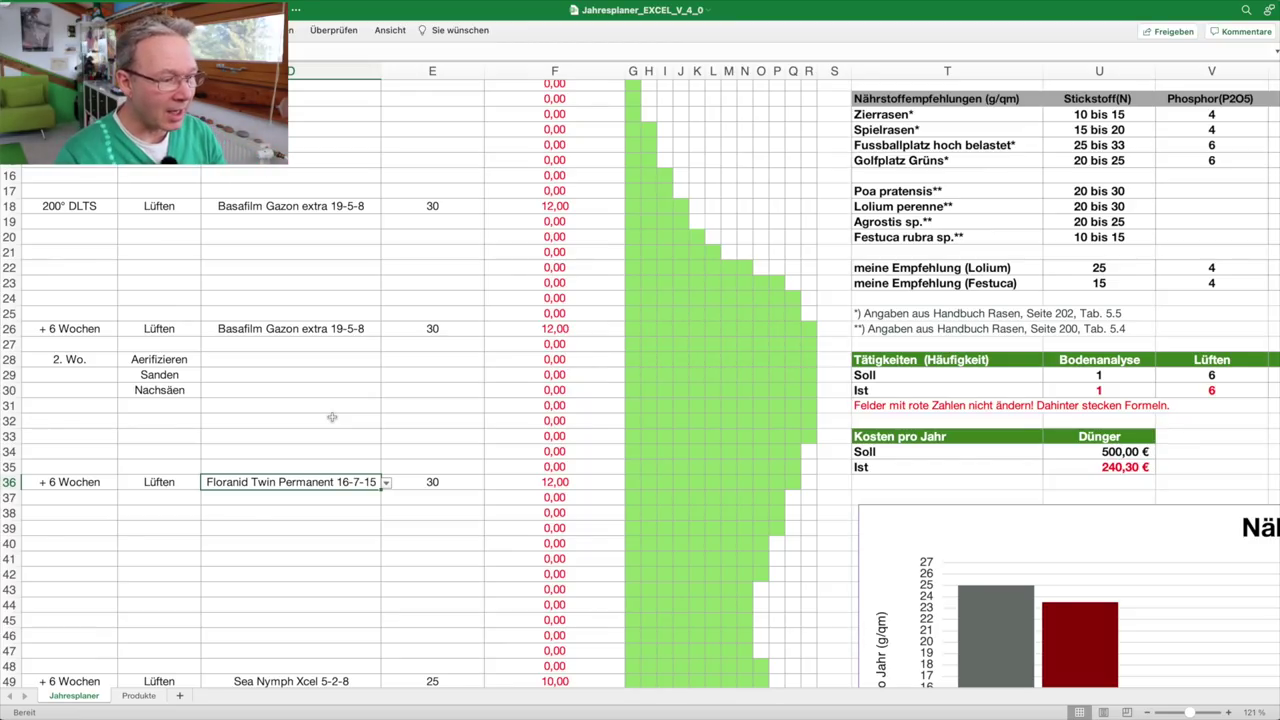
scroll(610, 623, "left", 3)
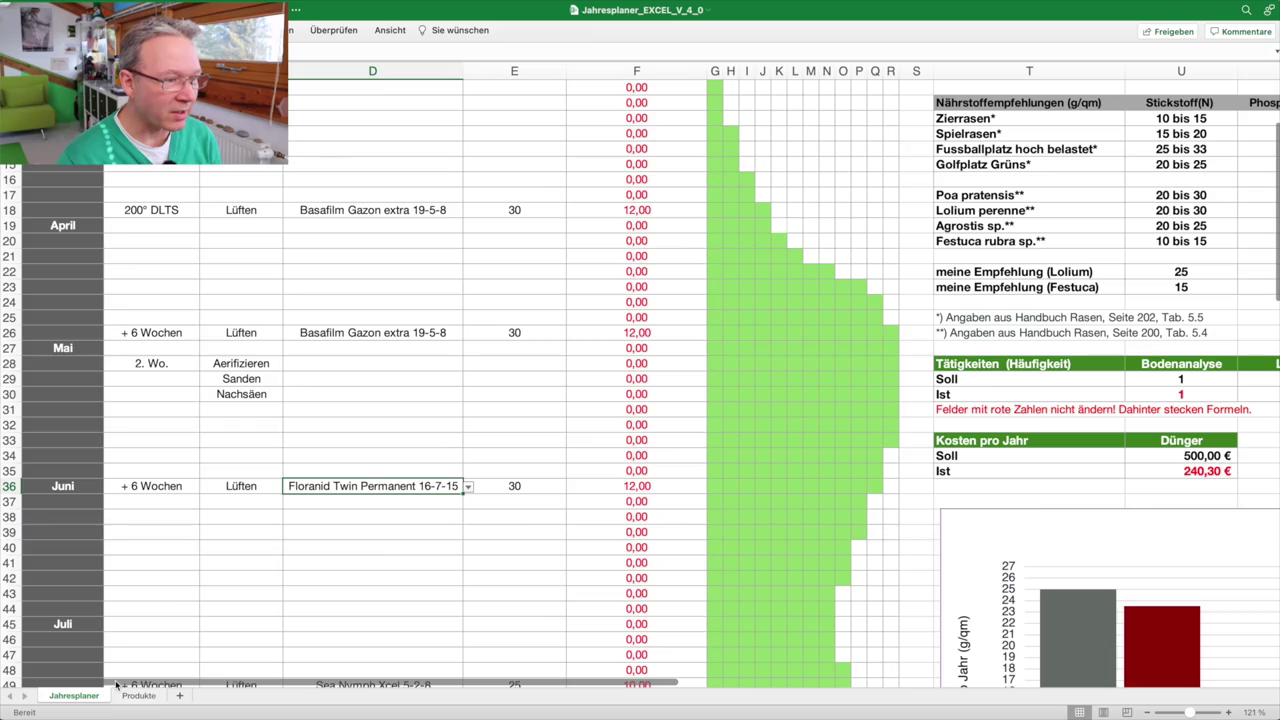
- Change the Datum entry of the application in row 18 to 200° GLTS
left_click(172, 334)
left_click(164, 206)
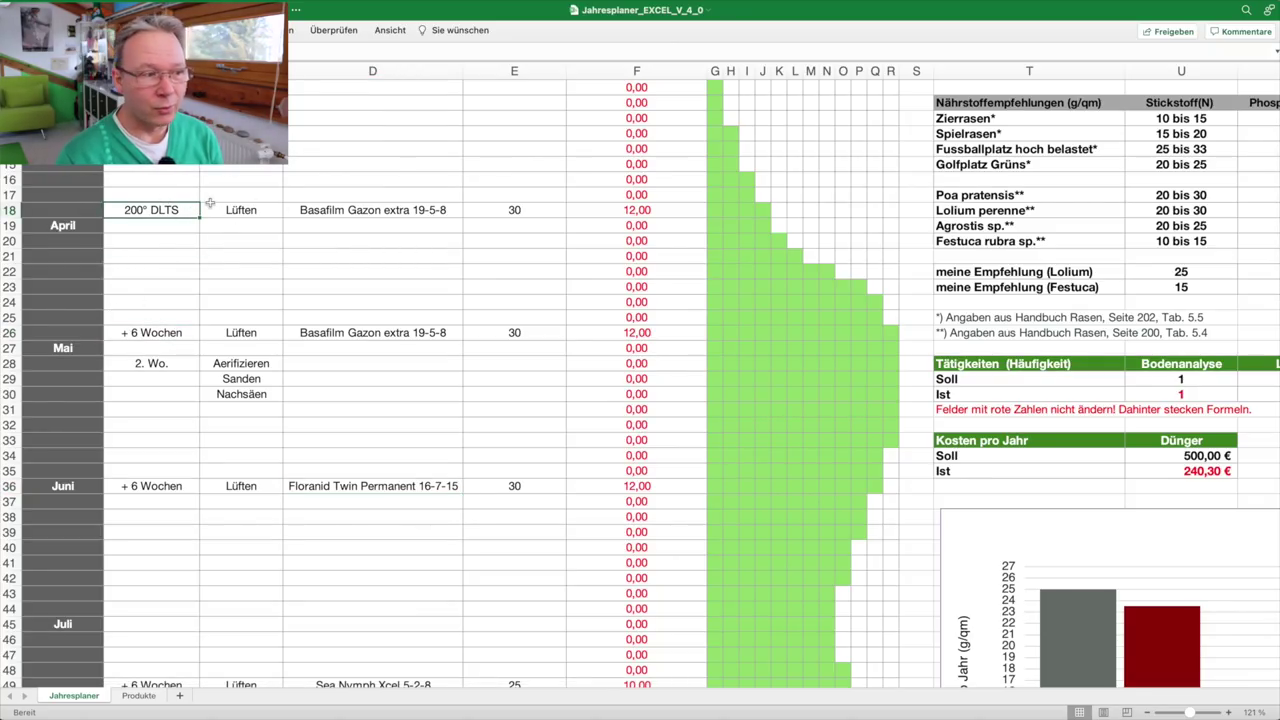
double_click(157, 208)
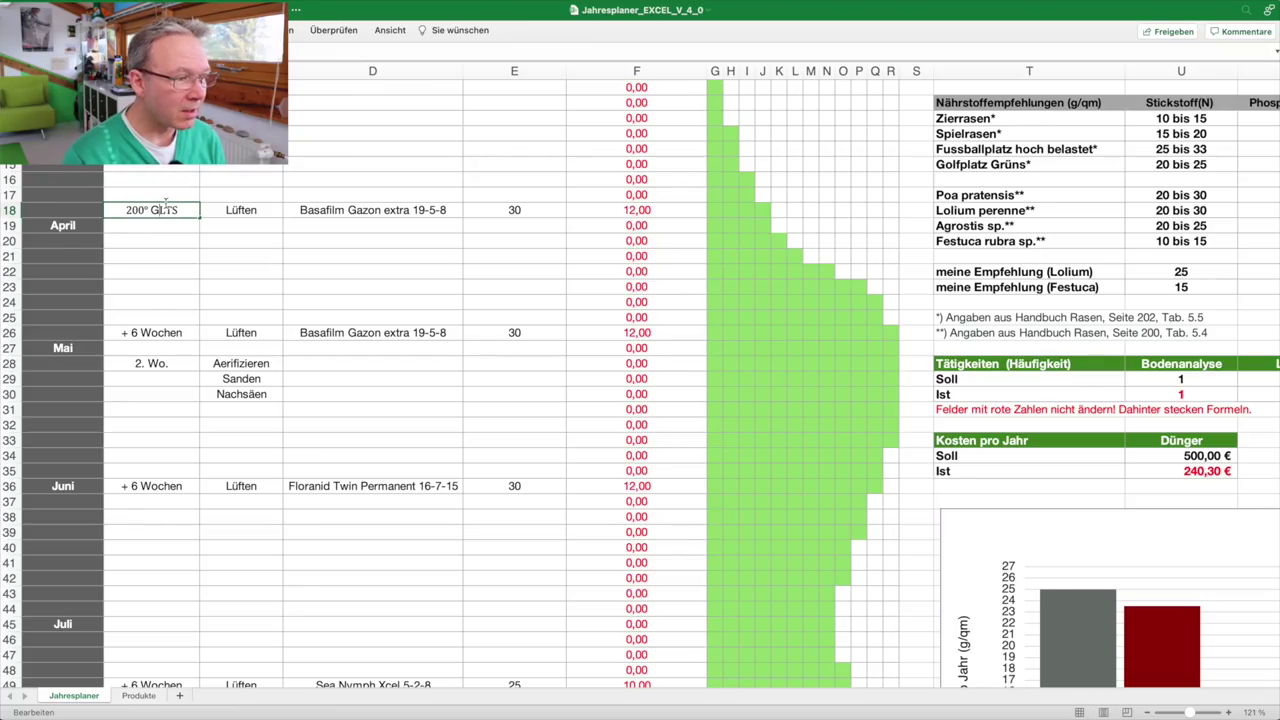
key("Return")
- Enter the date 25.03.2022 as the Datum of the application in row 18
left_click(163, 210)
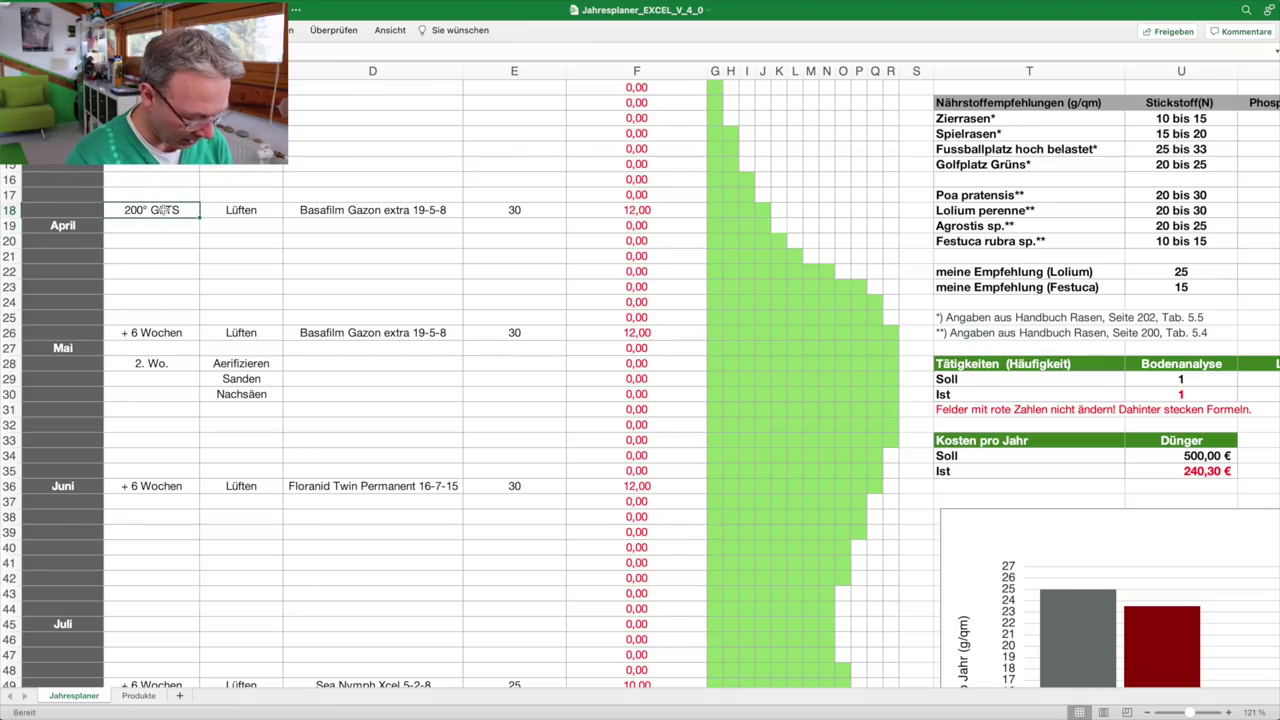
type("25.03.2")
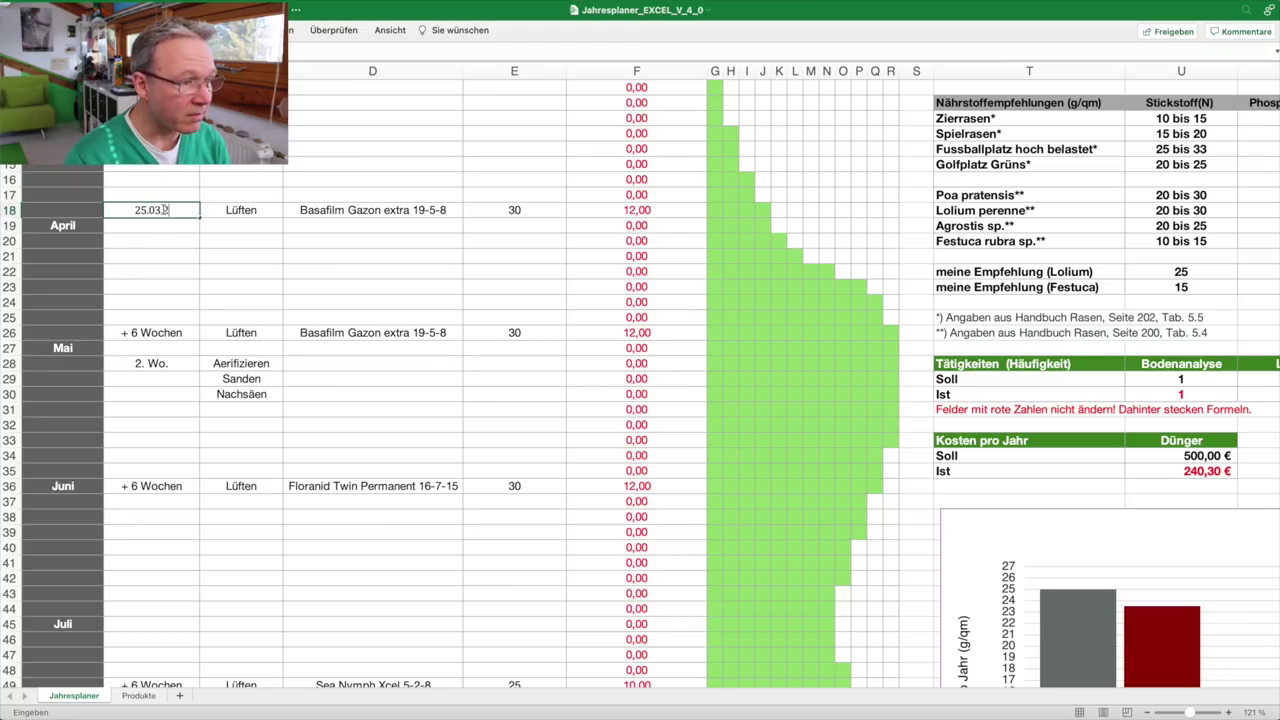
type("022")
key("Return")
- Set the g/qm amount of the Basafilm Gazon extra application to 35 in row 18 and to 25 in row 26
left_click(441, 214)
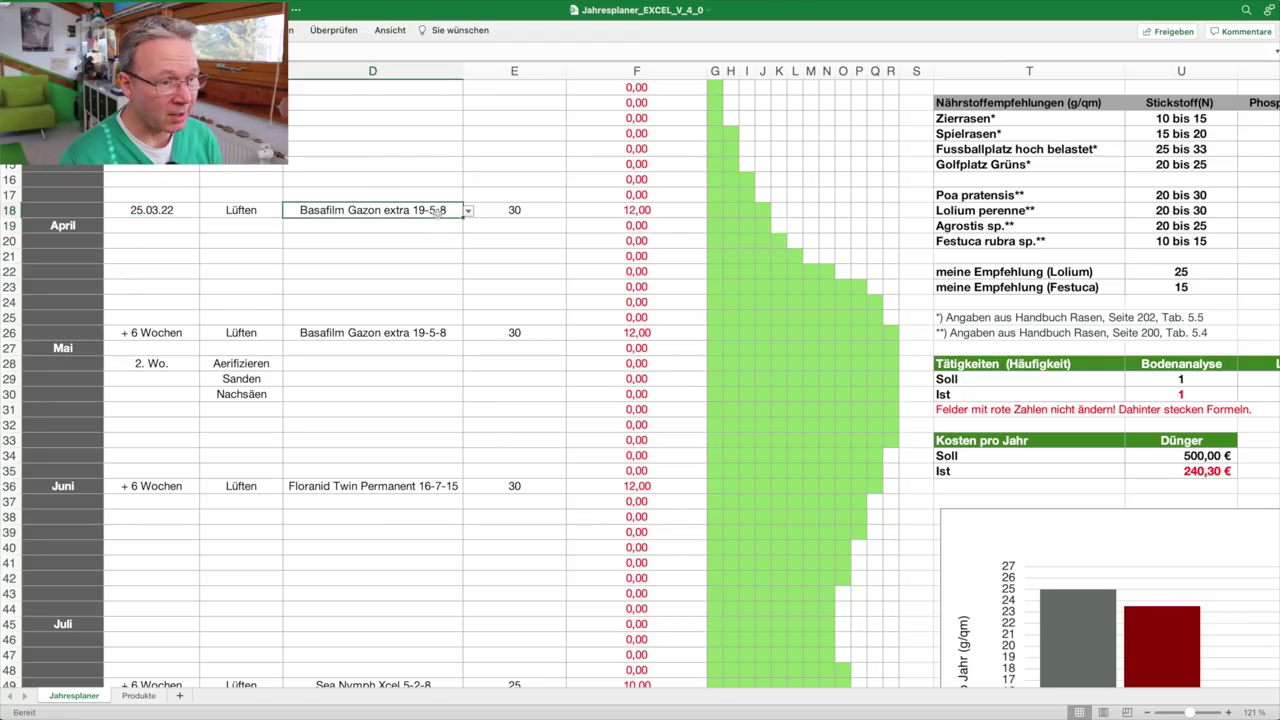
left_click(520, 214)
left_click(434, 212)
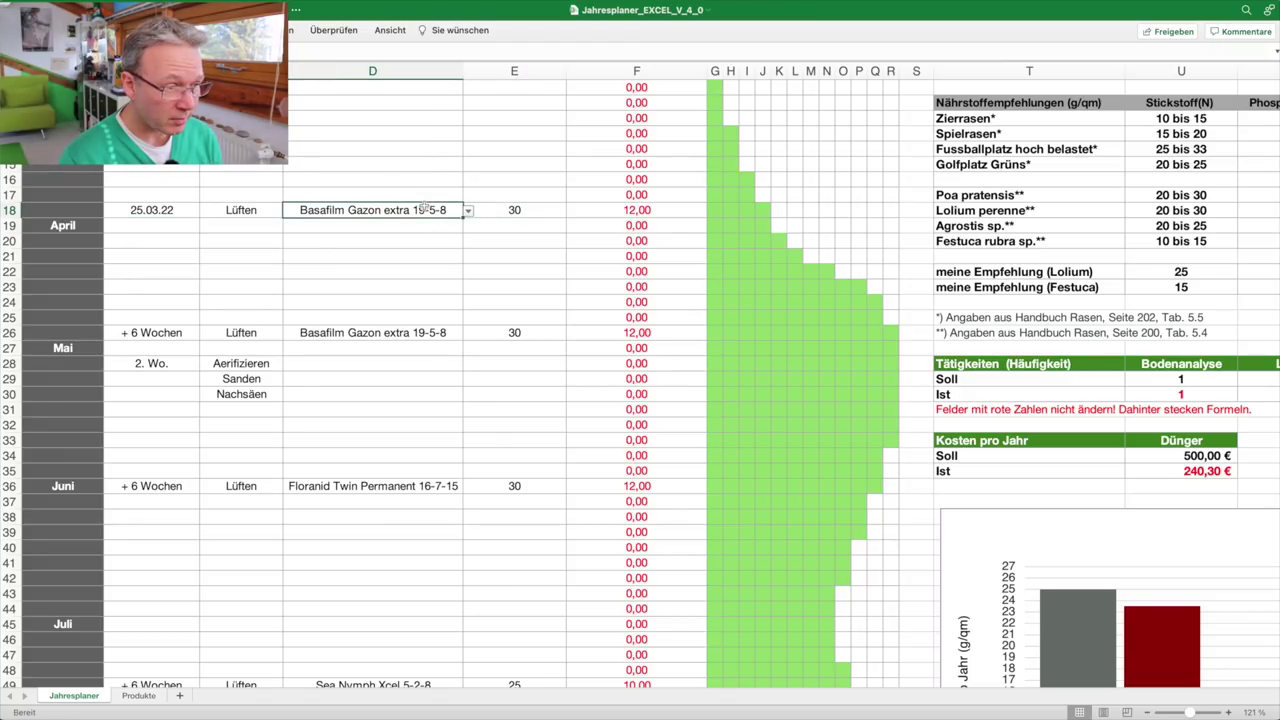
left_click(533, 211)
type("35")
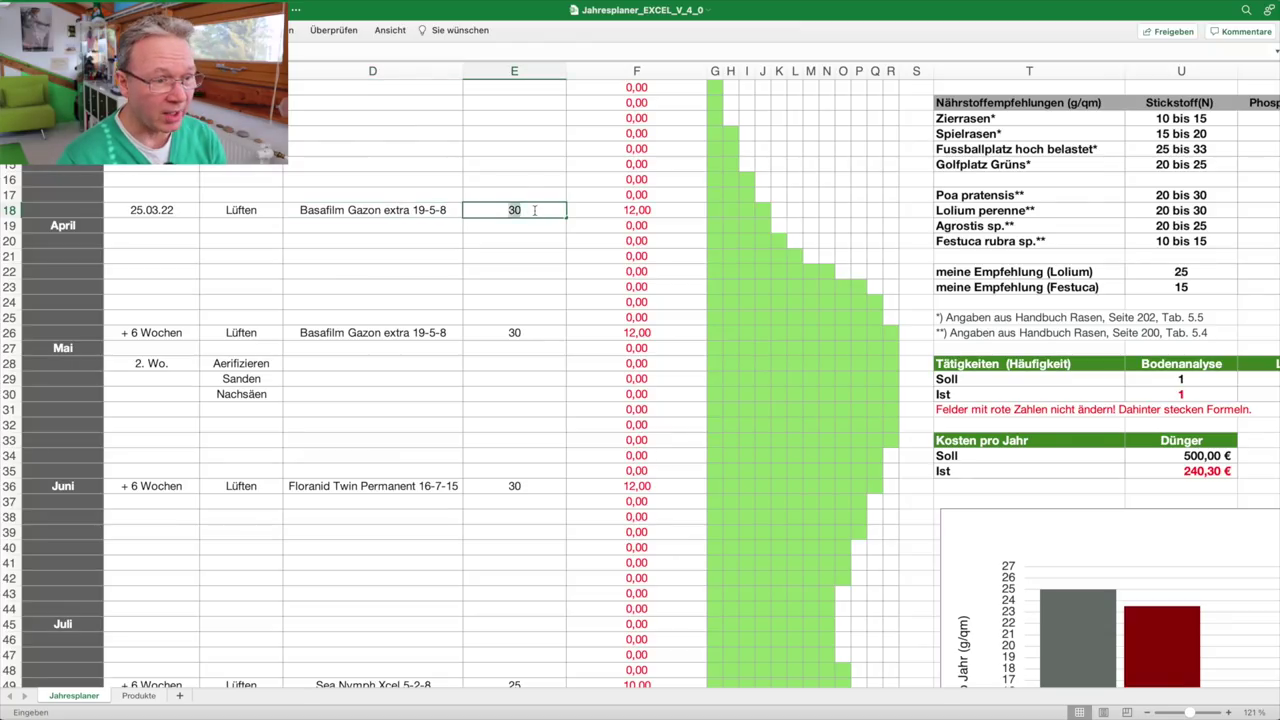
key("Return")
left_click(514, 332)
type("25")
left_click(172, 334)
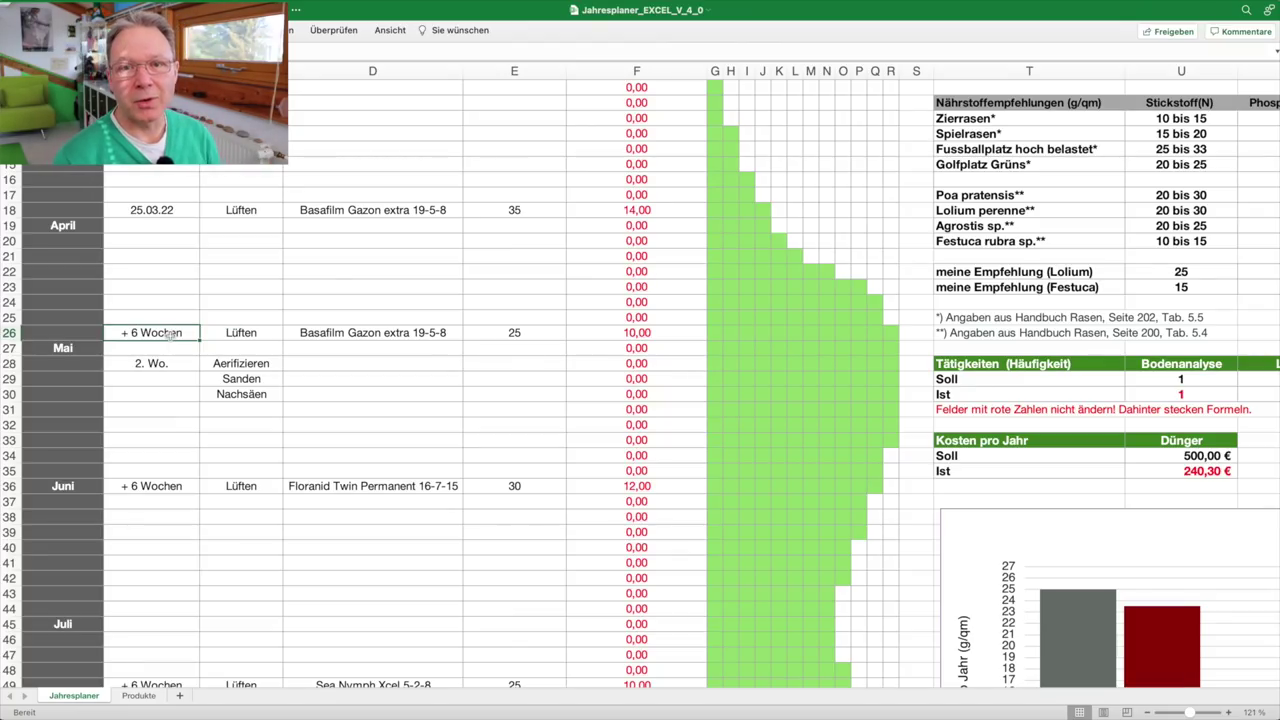
- Add Topdressing as the Tätigkeit in row 21 of the April section
scroll(280, 370, "up", 3)
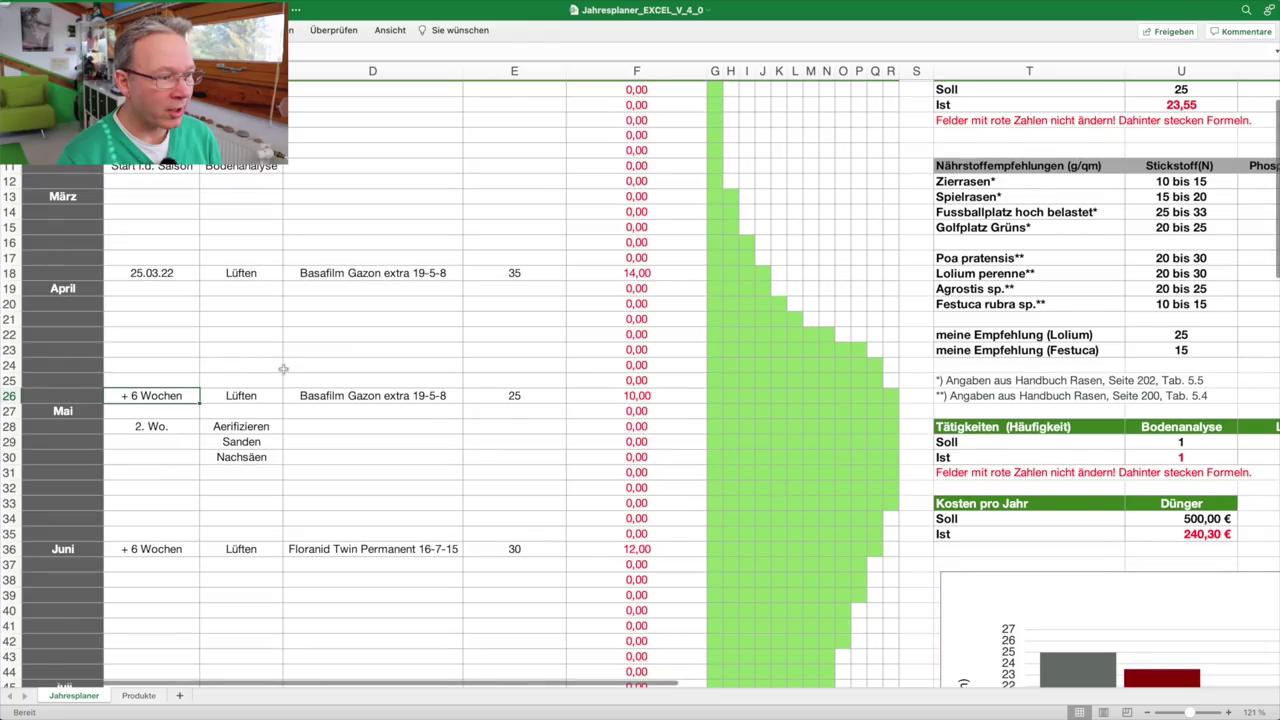
left_click(262, 318)
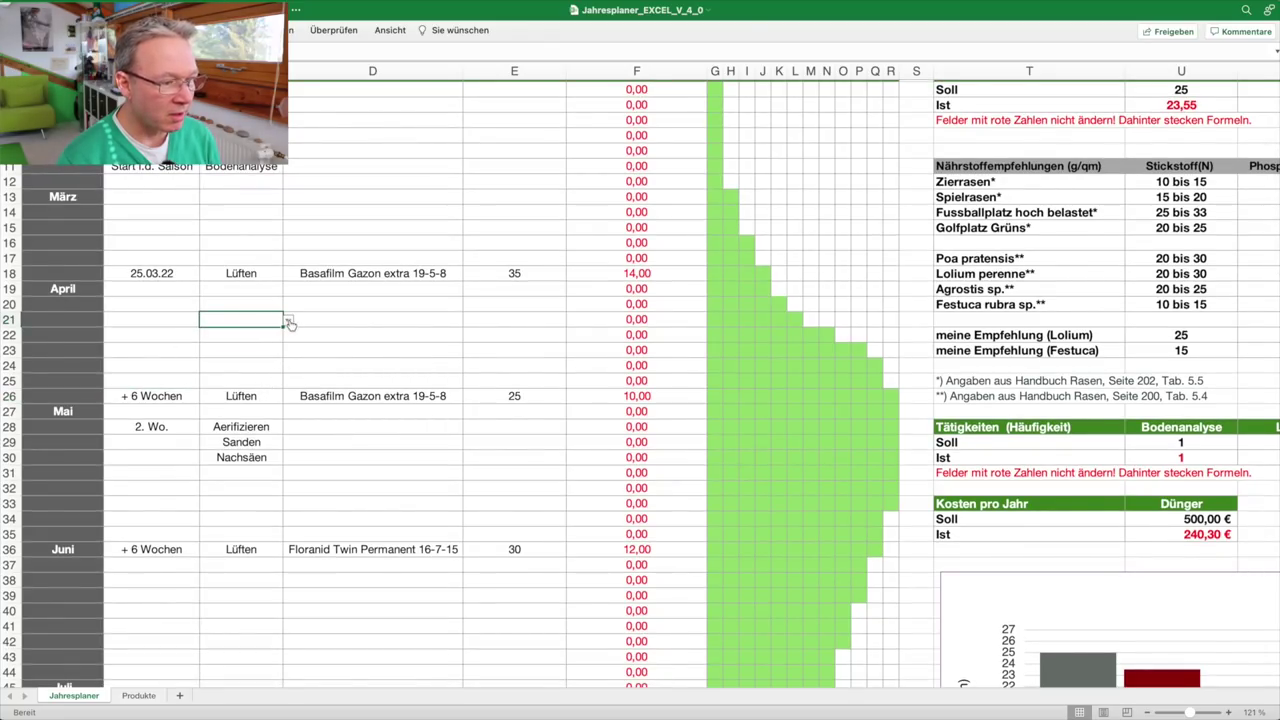
left_click(287, 320)
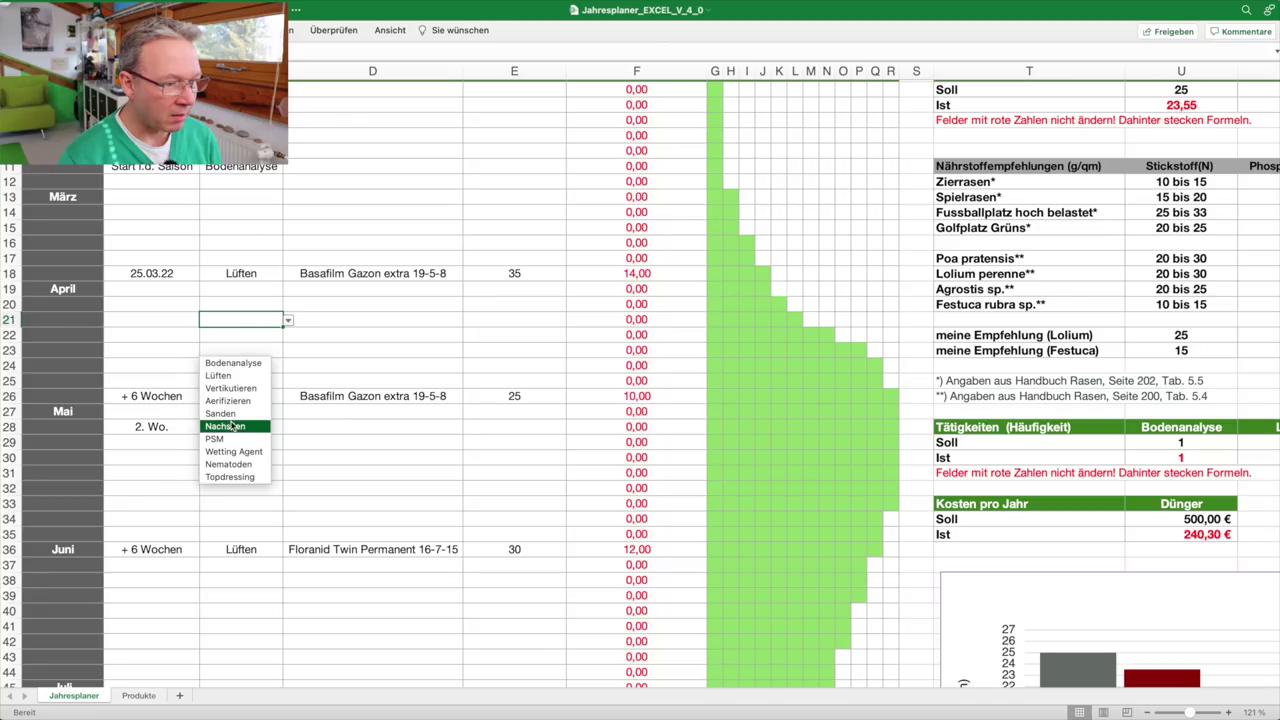
left_click(233, 477)
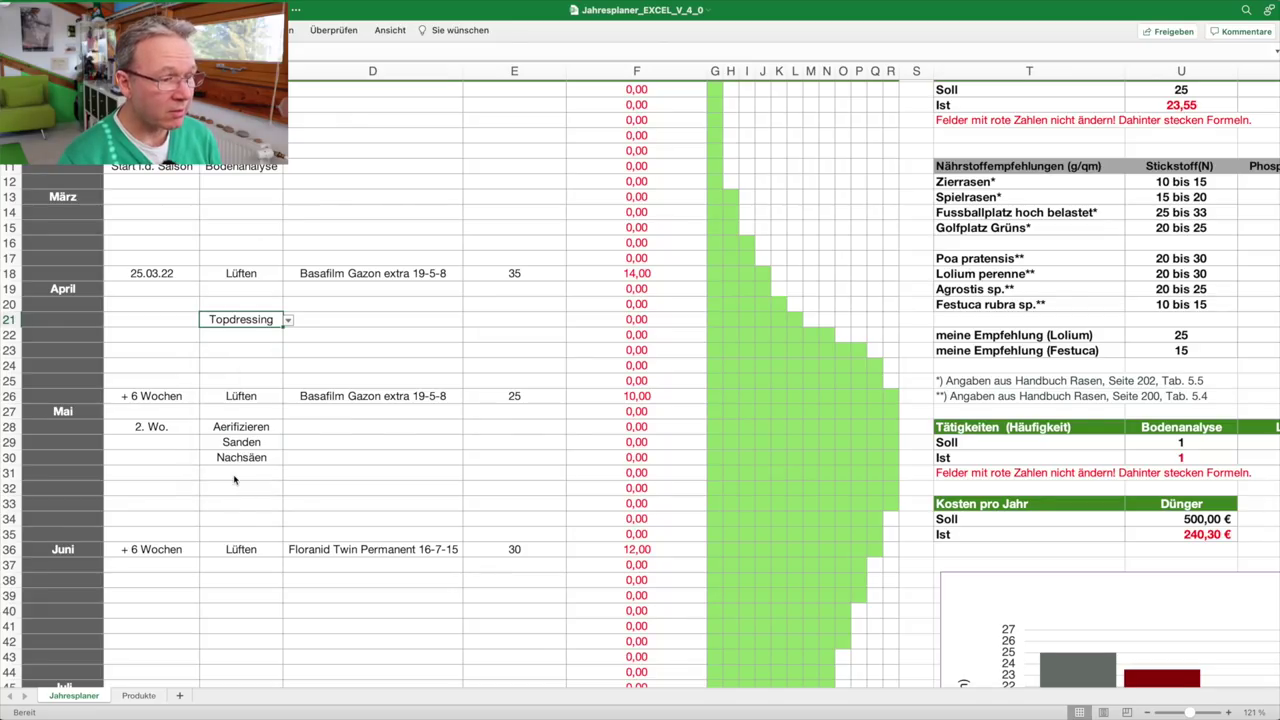
left_click(345, 318)
- Change the Tätigkeit of the second week of Mai in row 28 to Vertikutieren
scroll(256, 384, "down", 2)
left_click_drag(250, 366, 252, 398)
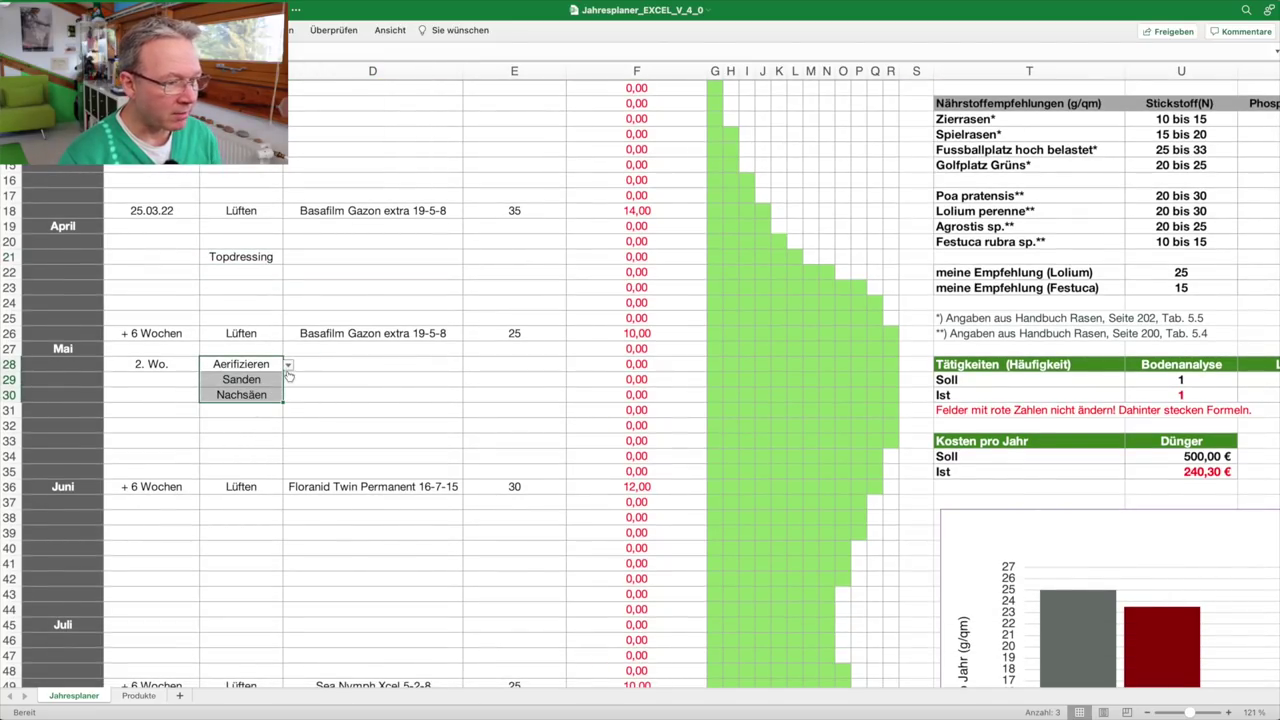
left_click(288, 365)
left_click(249, 419)
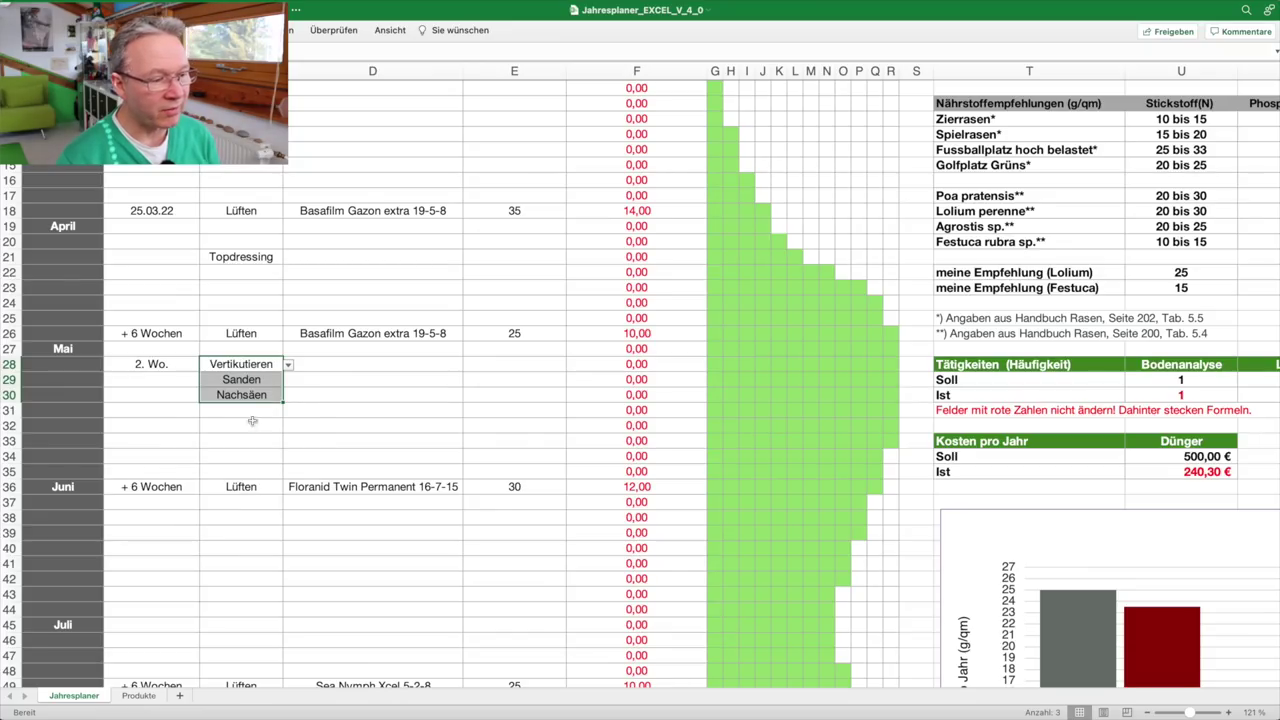
left_click(300, 393)
- Set the Mai Tätigkeit to Nachsäen in row 29 and to Sanden in row 30
left_click(266, 383)
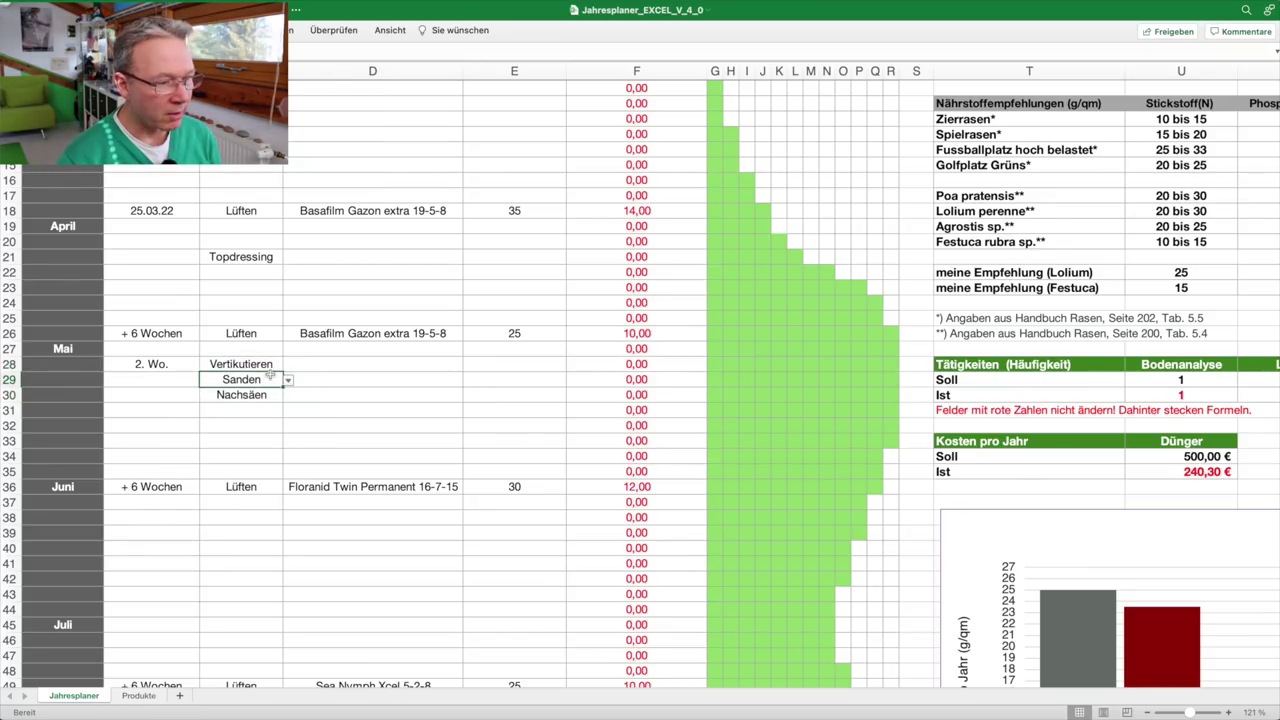
left_click(287, 384)
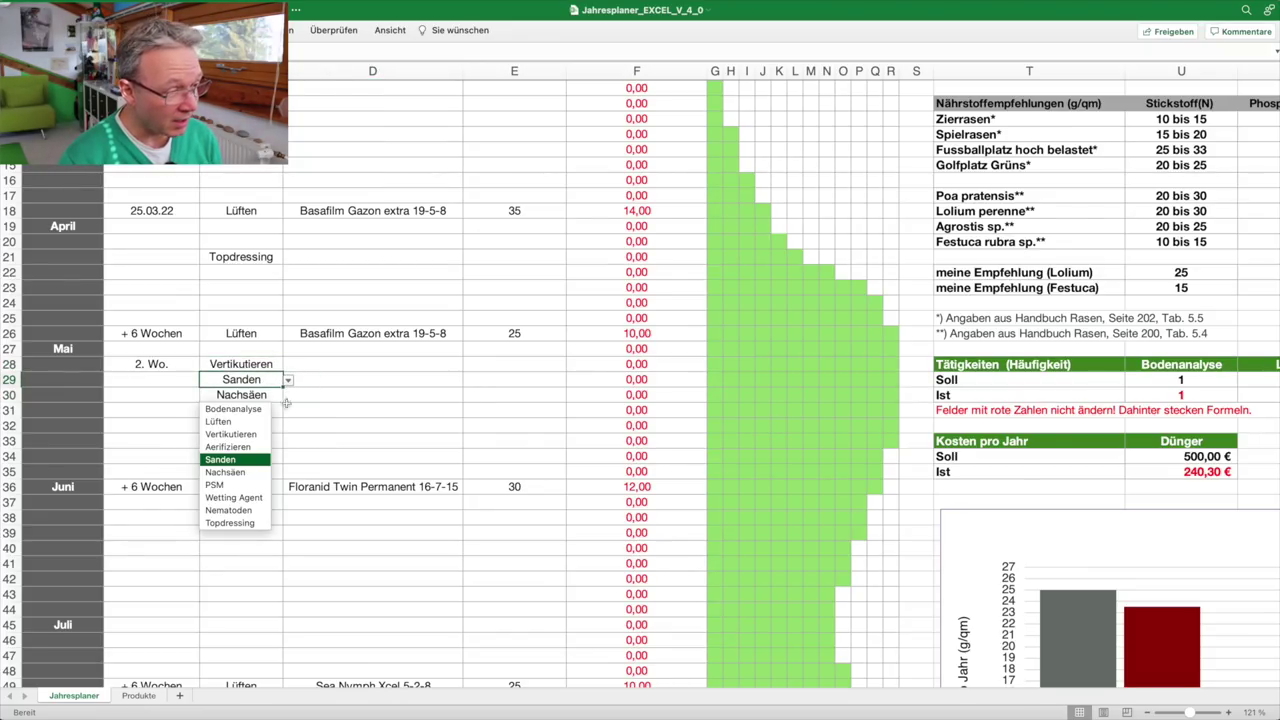
left_click(258, 472)
left_click(262, 398)
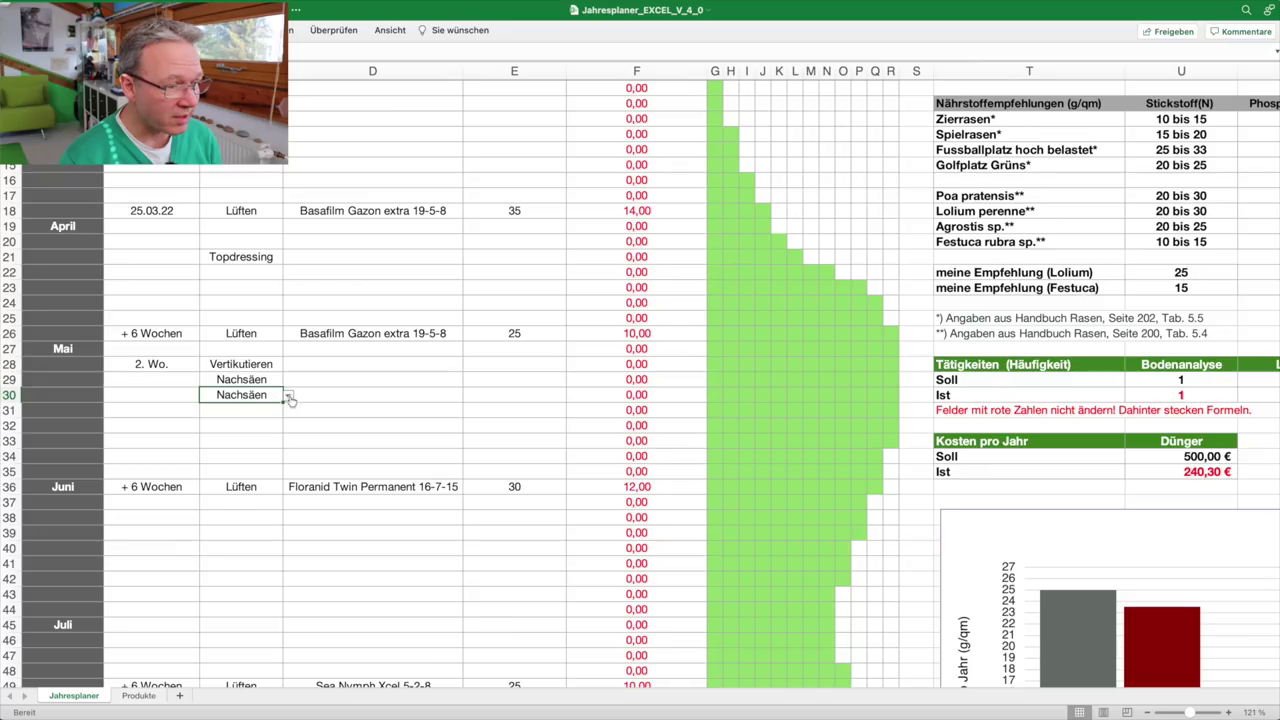
left_click(288, 397)
left_click(243, 476)
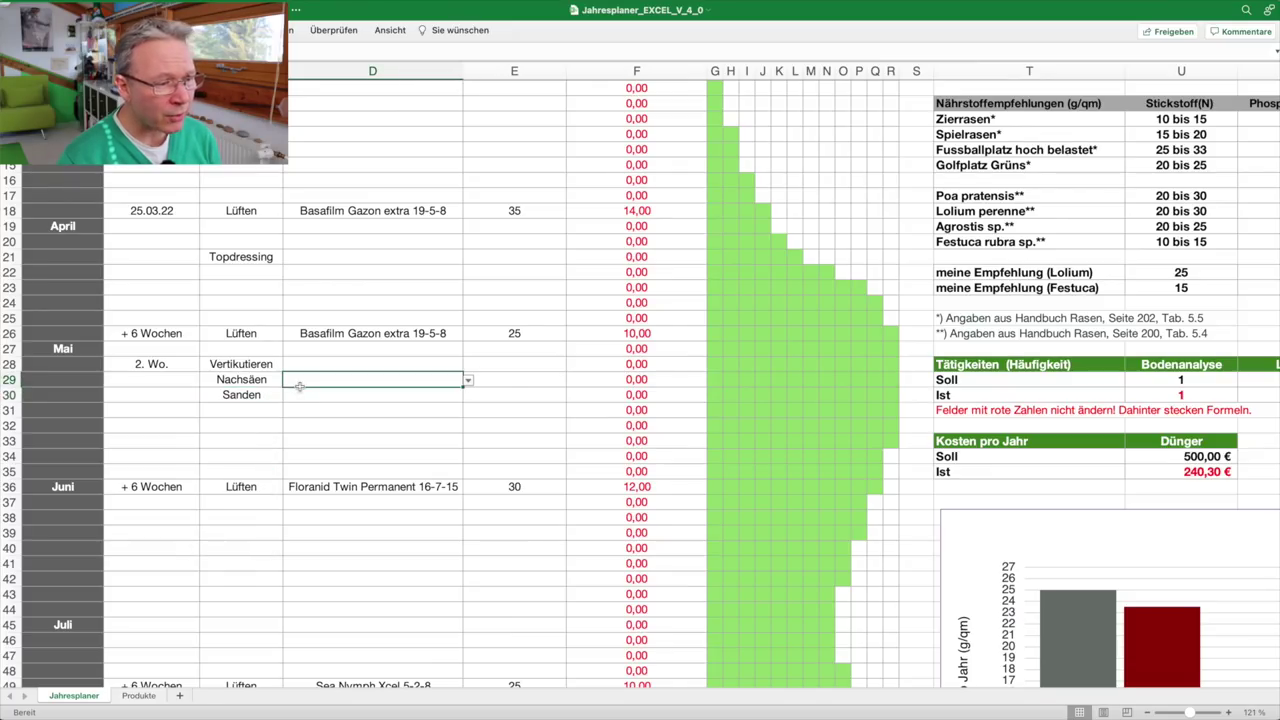
left_click_drag(250, 363, 247, 393)
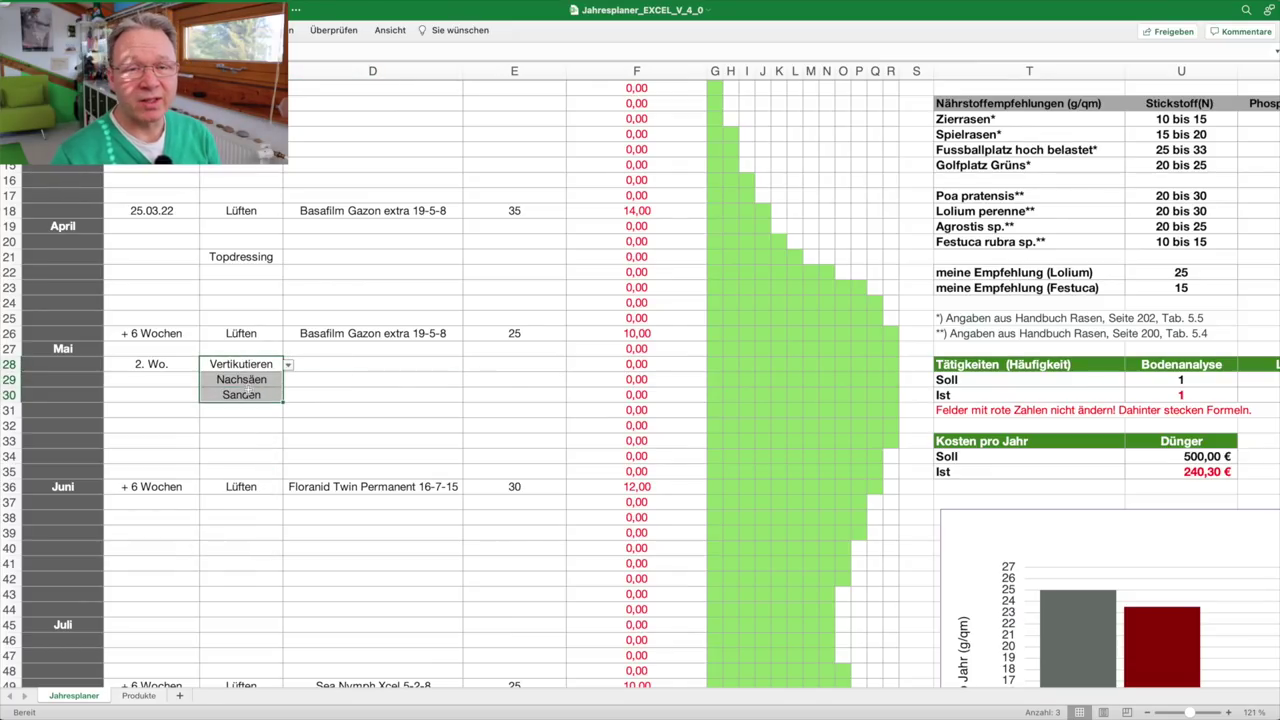
left_click(336, 397)
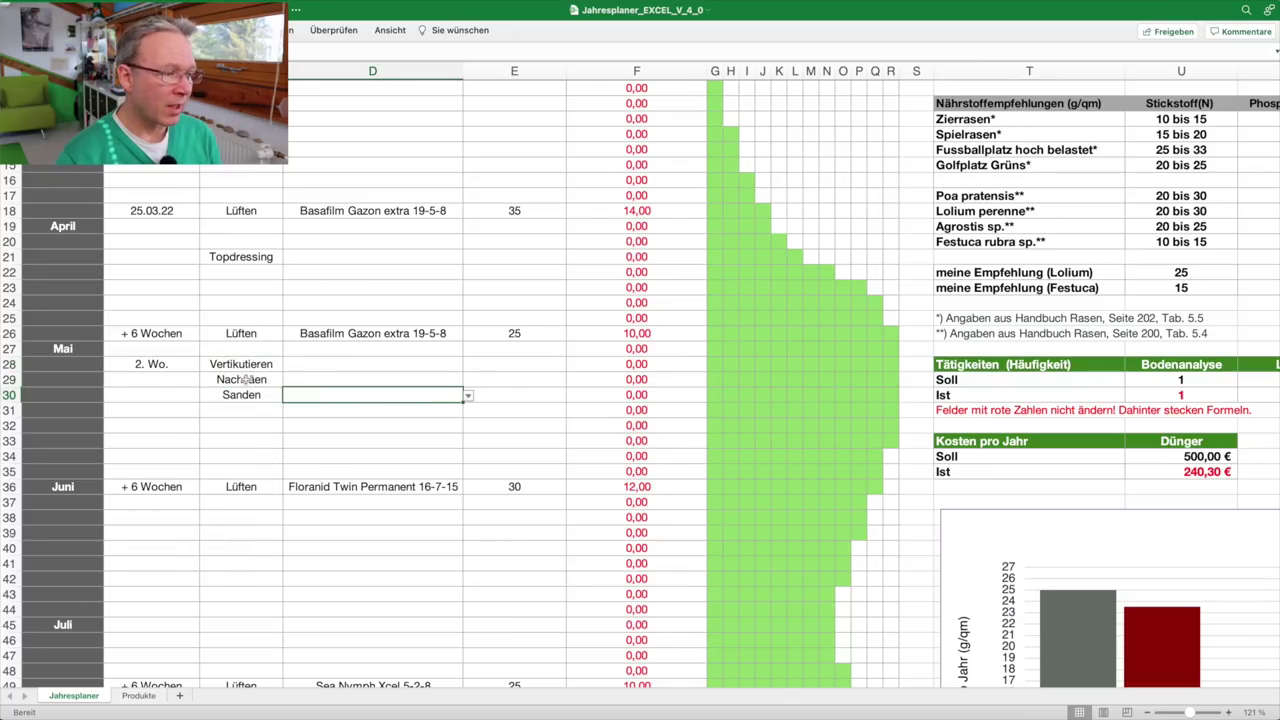
left_click_drag(12, 364, 16, 476)
left_click(350, 438)
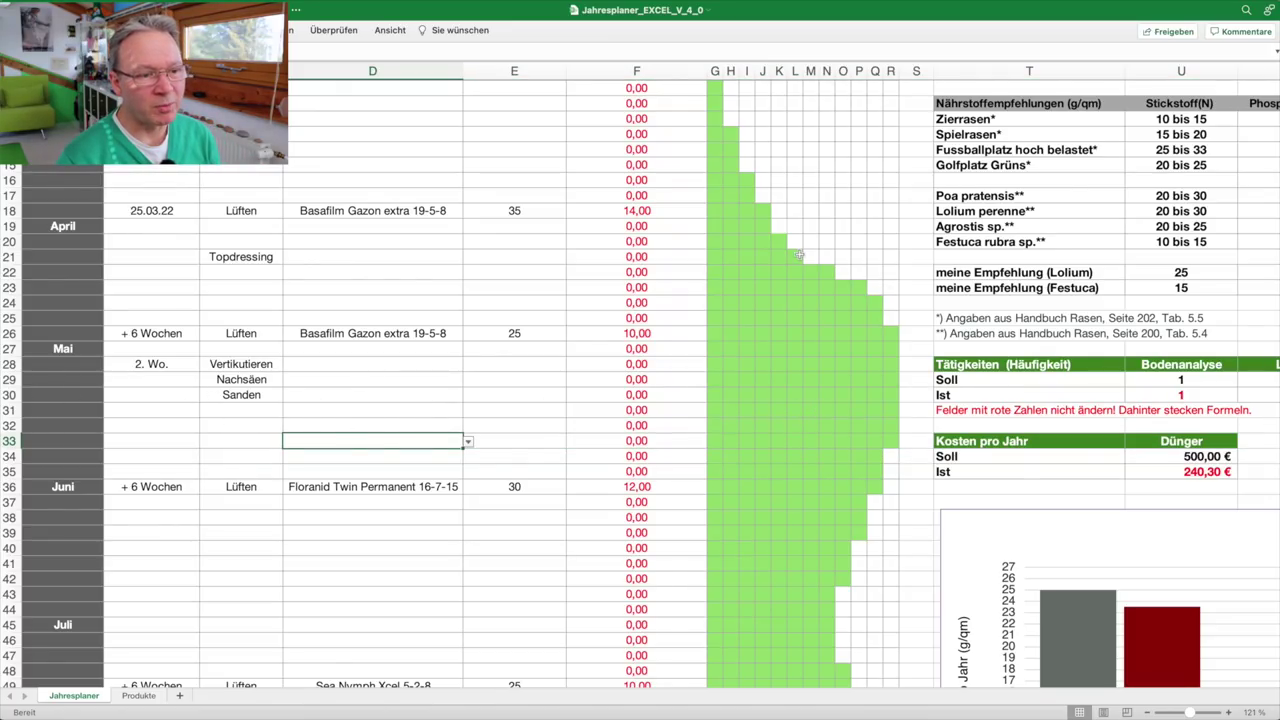
scroll(817, 409, "up", 5)
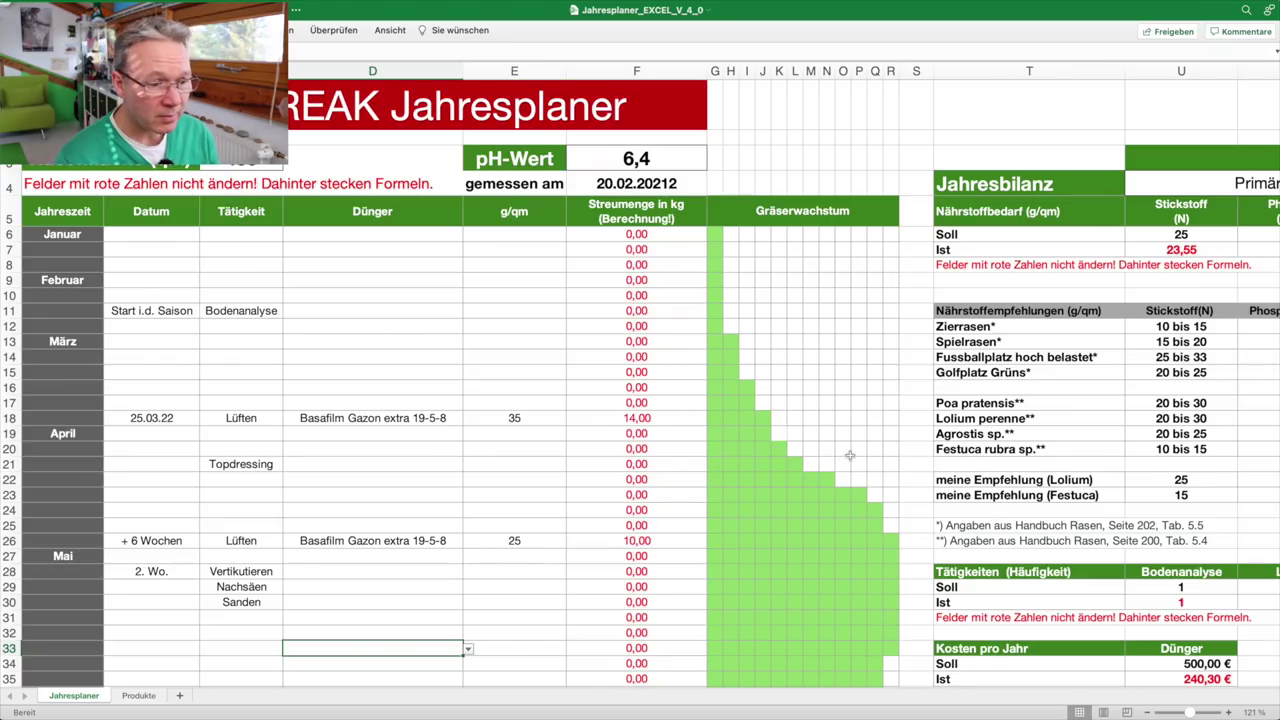
- Review the planned Tätigkeiten and Dünger entries across the months against the Gräserwachstum curve, including row 42 at the end of Juni
scroll(855, 458, "down", 3)
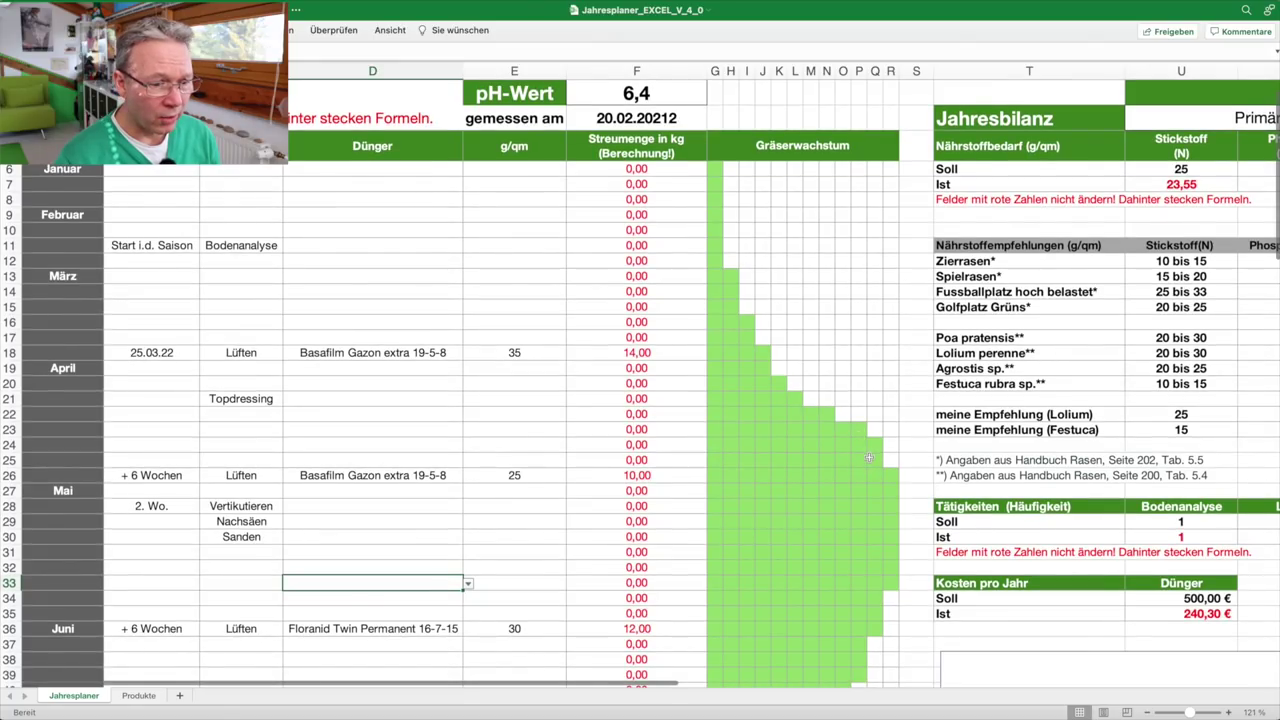
scroll(869, 457, "down", 15)
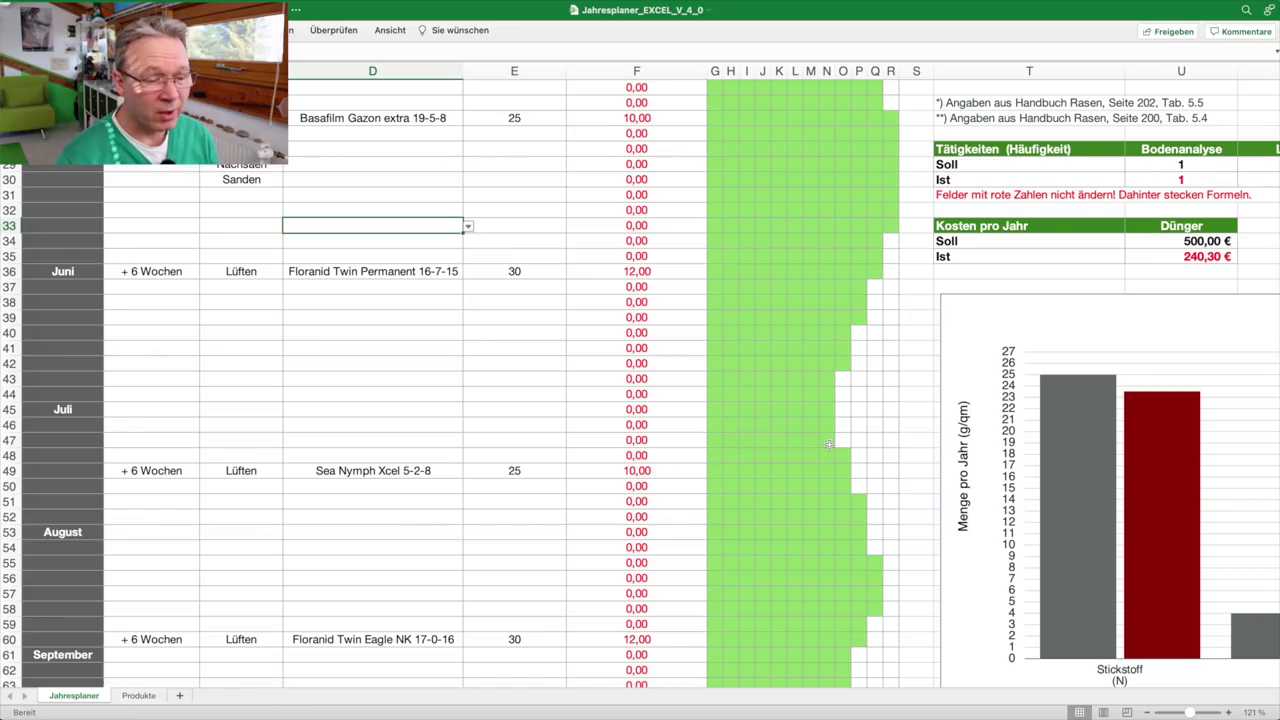
scroll(838, 449, "down", 3)
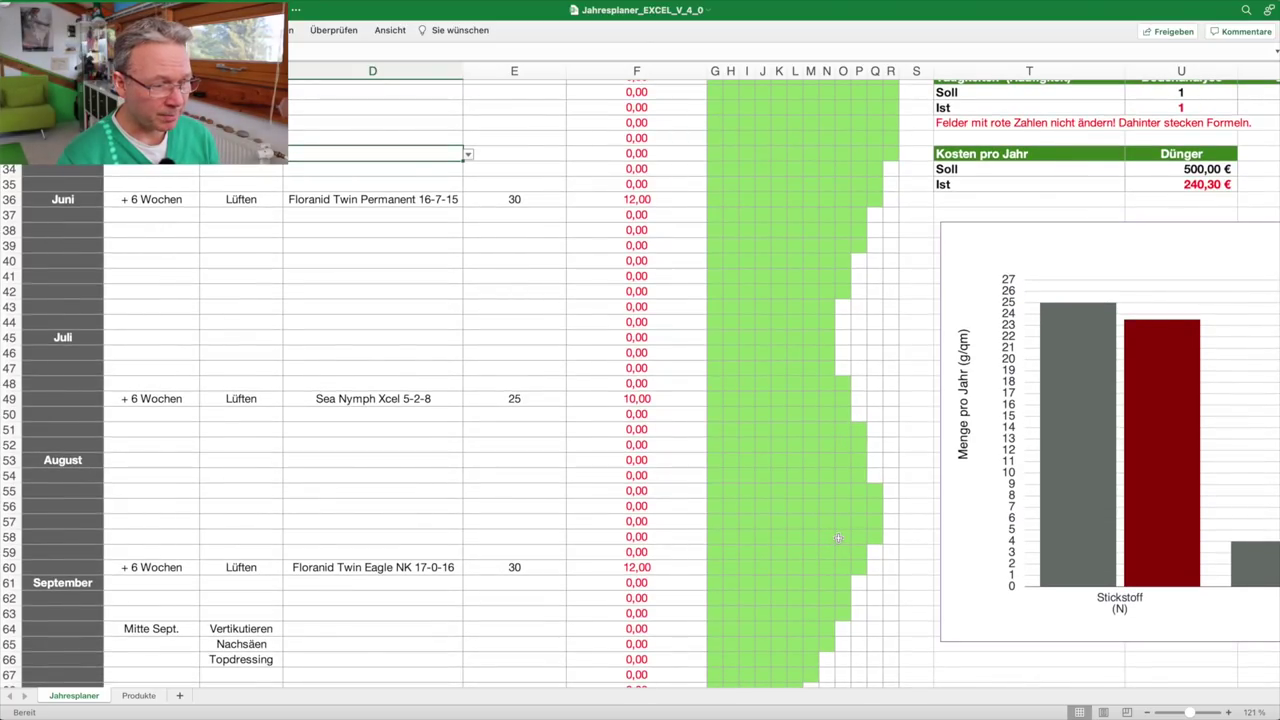
scroll(838, 538, "down", 10)
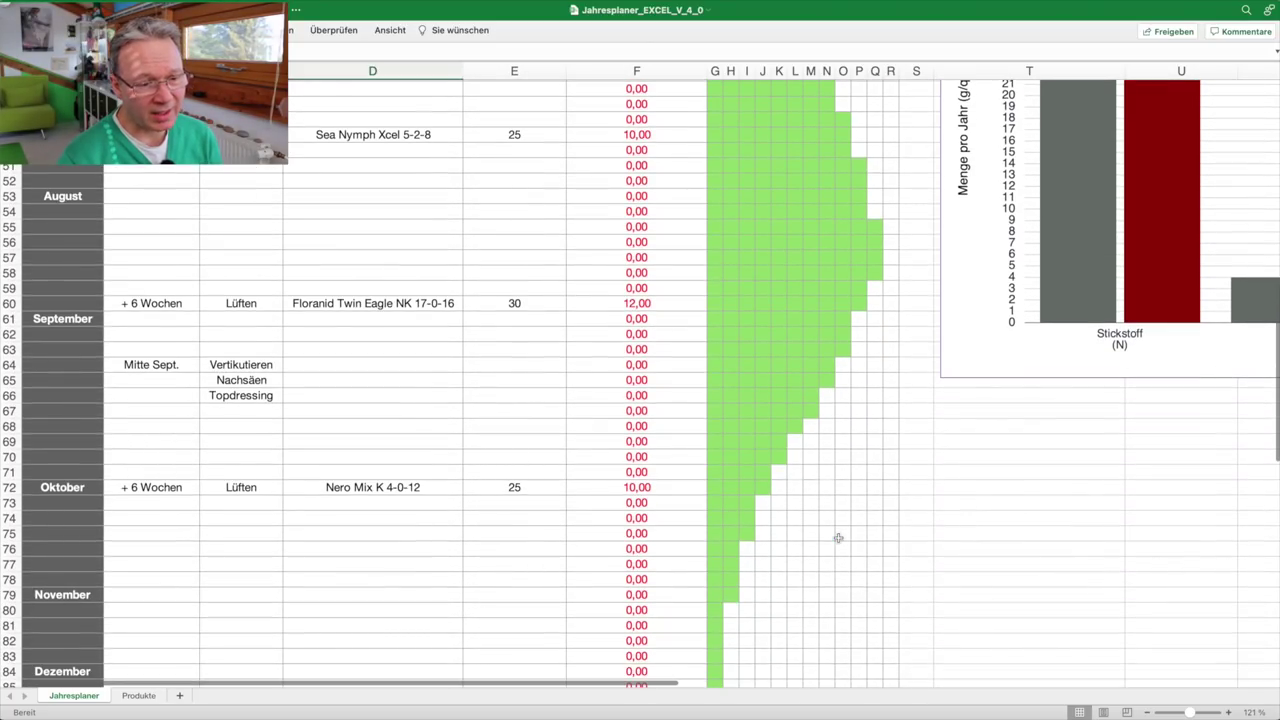
scroll(838, 538, "up", 12)
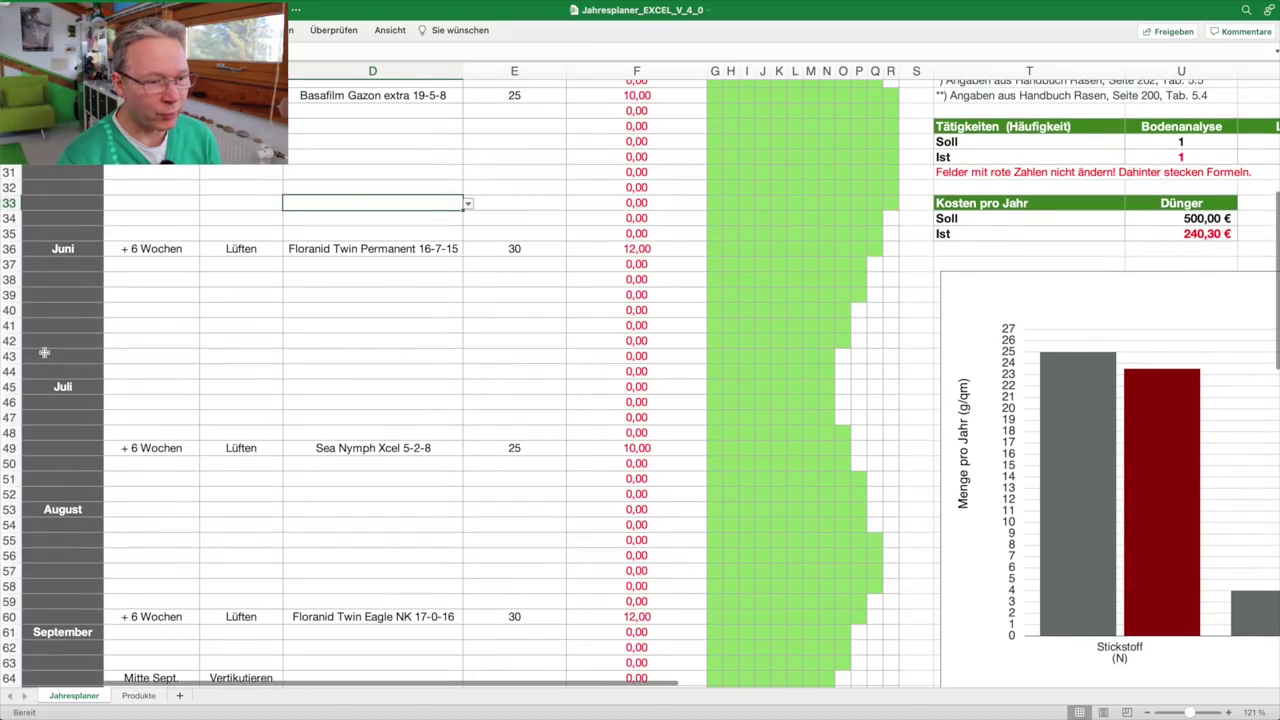
left_click_drag(44, 341, 898, 342)
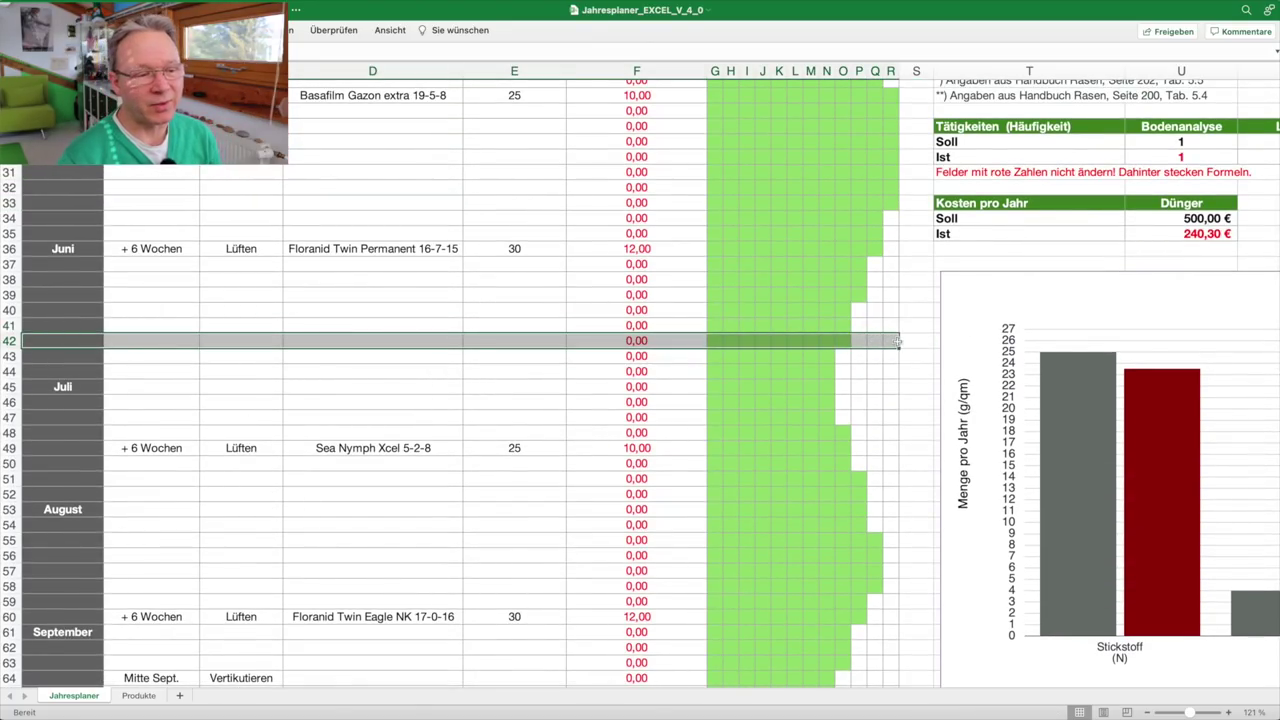
left_click(654, 326)
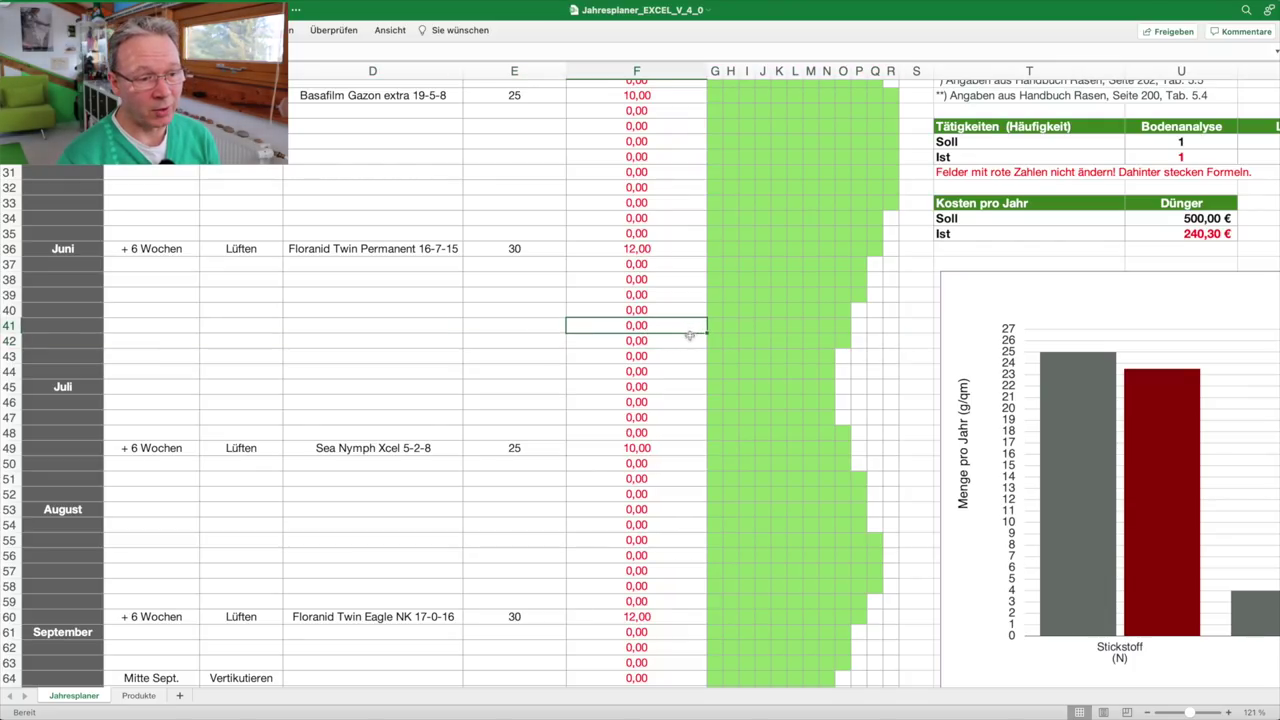
left_click(661, 342)
scroll(661, 342, "up", 10)
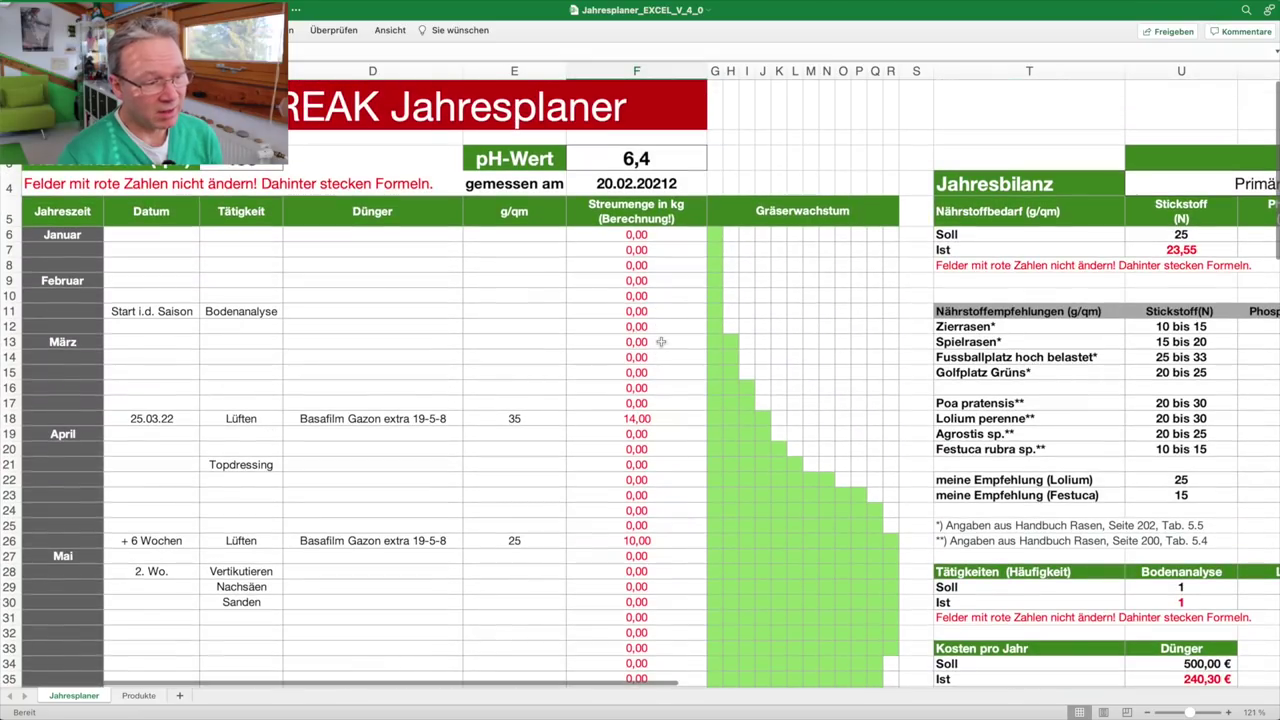
scroll(661, 342, "down", 10)
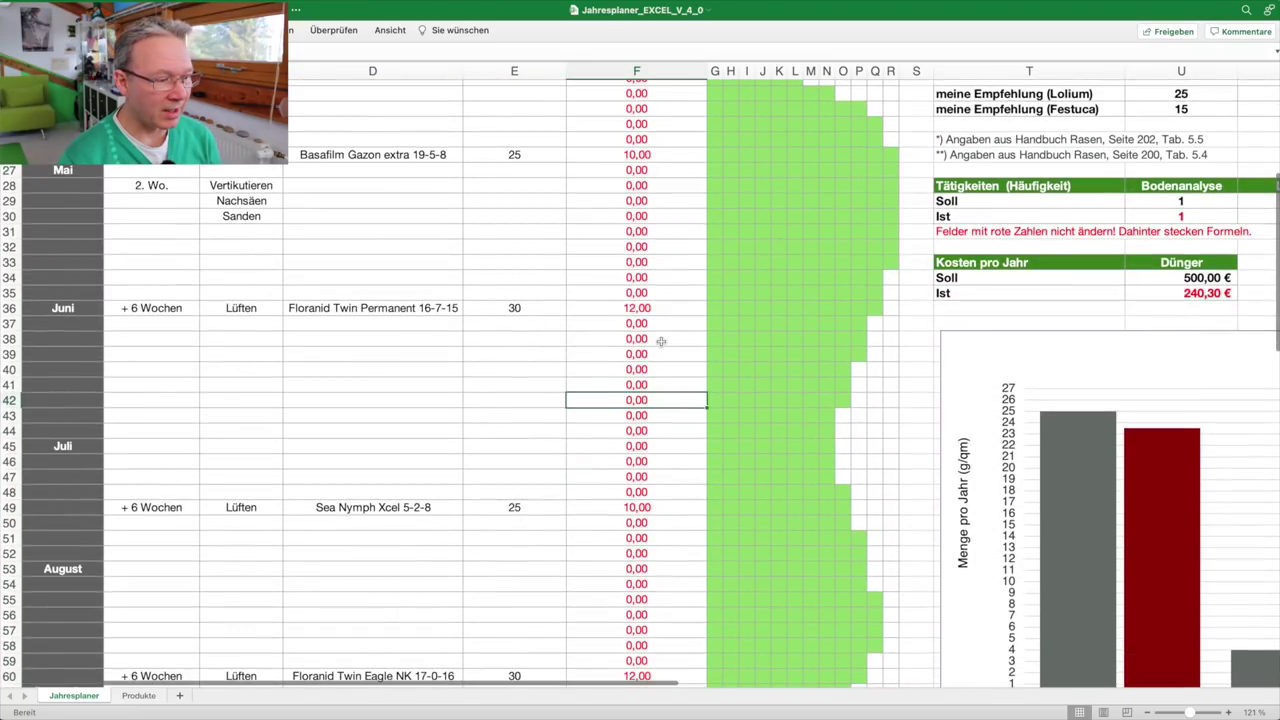
scroll(661, 342, "up", 8)
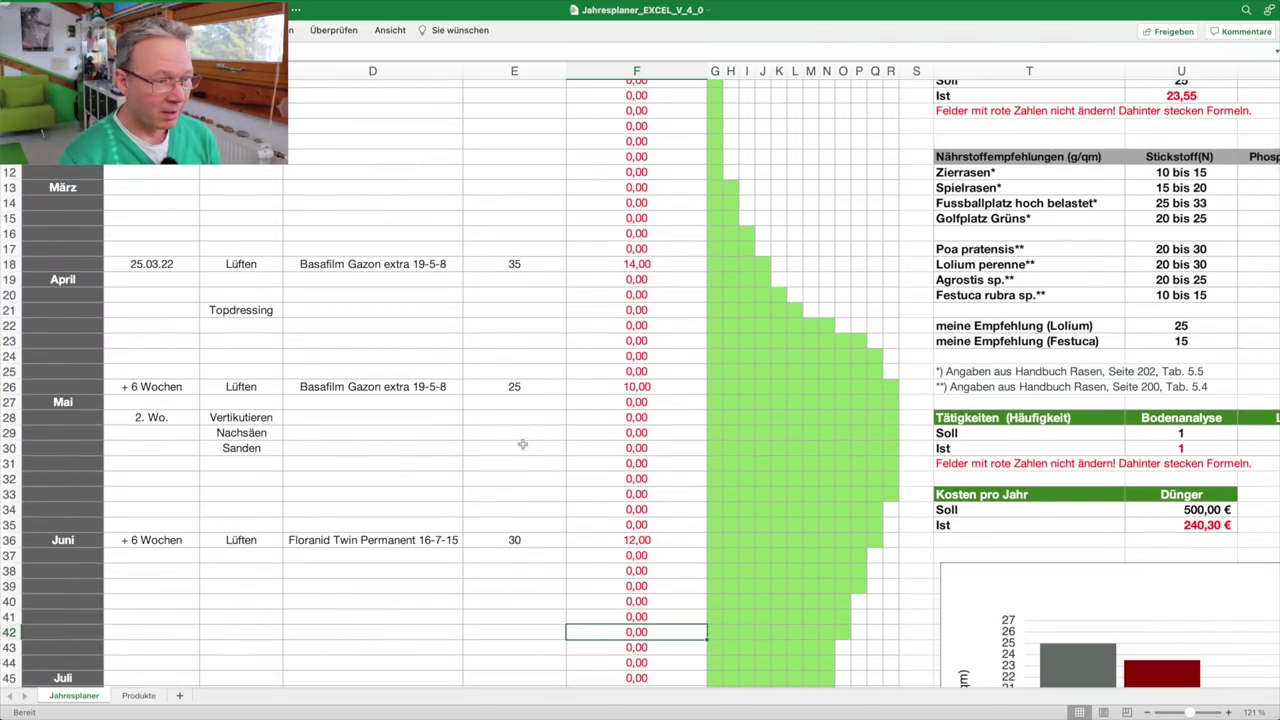
scroll(440, 487, "up", 3)
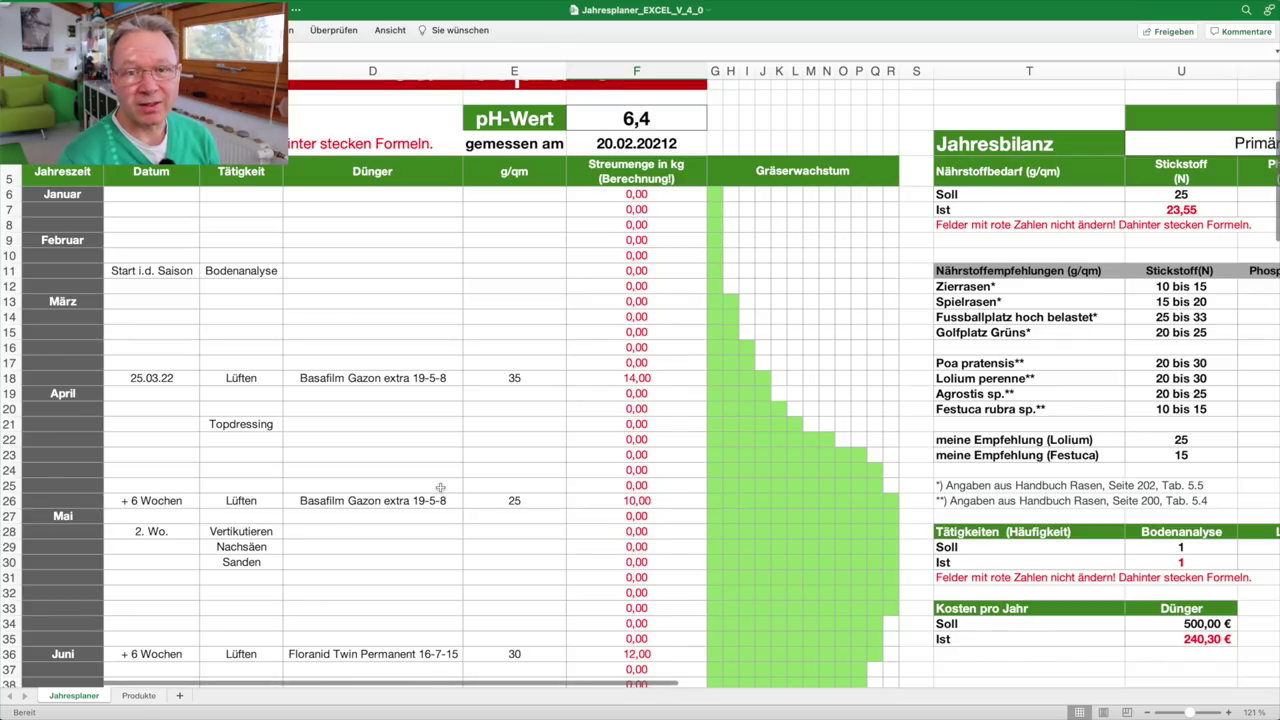